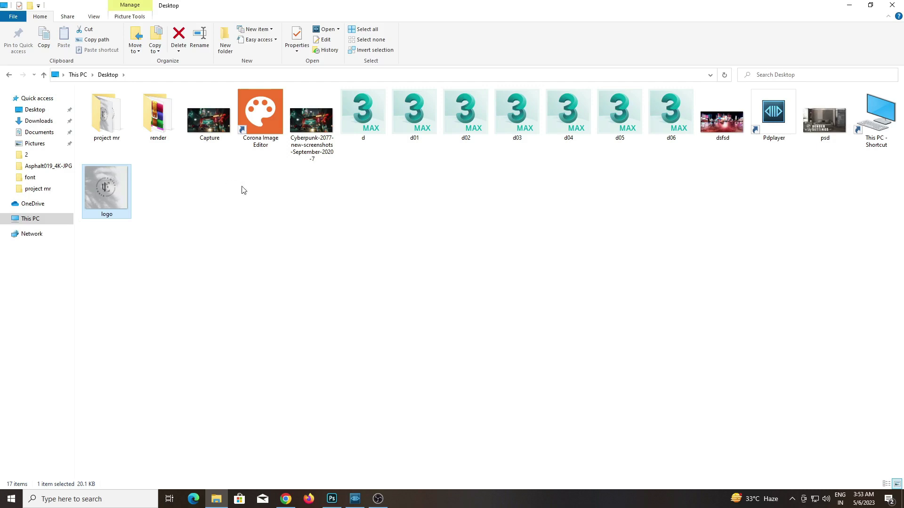
Step: Refresh the desktop and drag the UE monogram logo file into Photoshop to open it
right_click(210, 200)
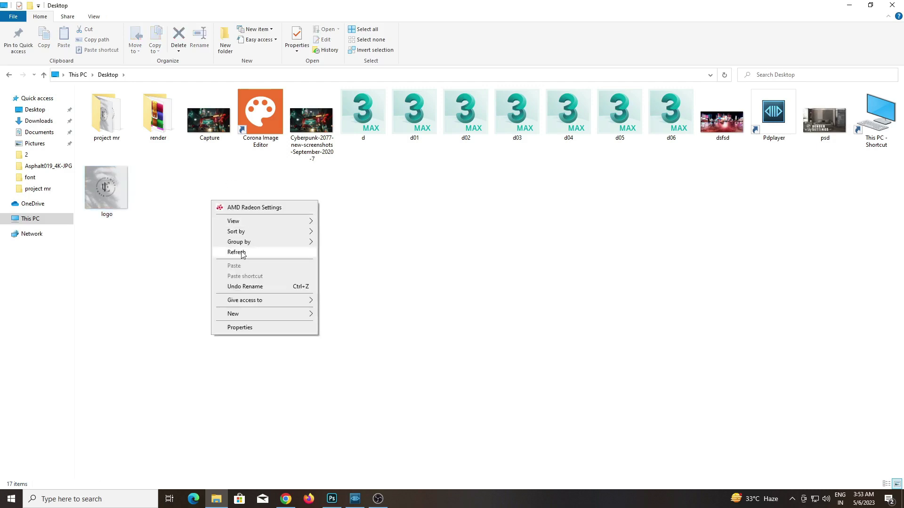
click(241, 254)
drag(773, 113, 376, 446)
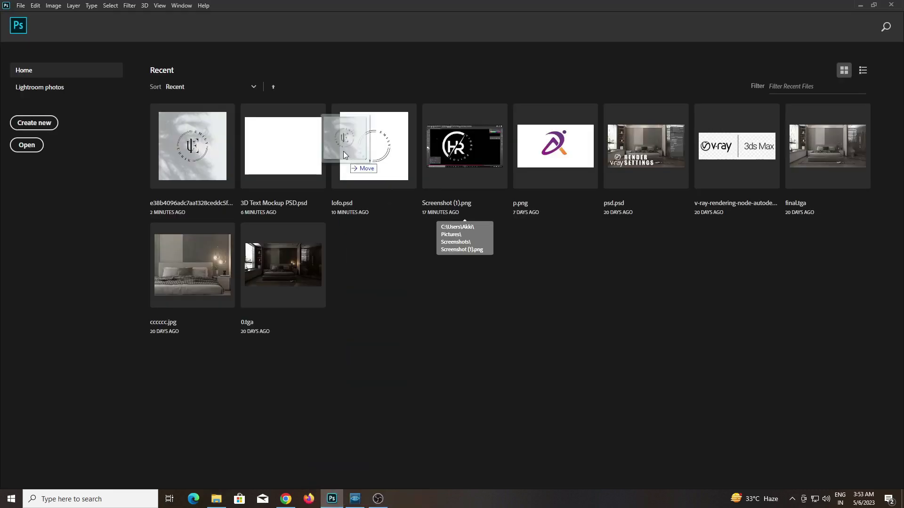
drag(376, 446, 321, 56)
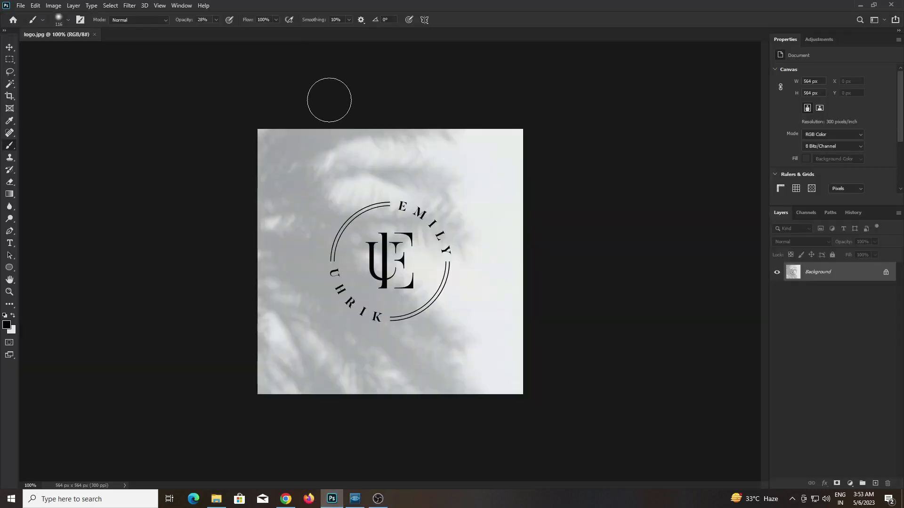
Step: Fit the whole logo image in the window
scroll(329, 100, up, 5)
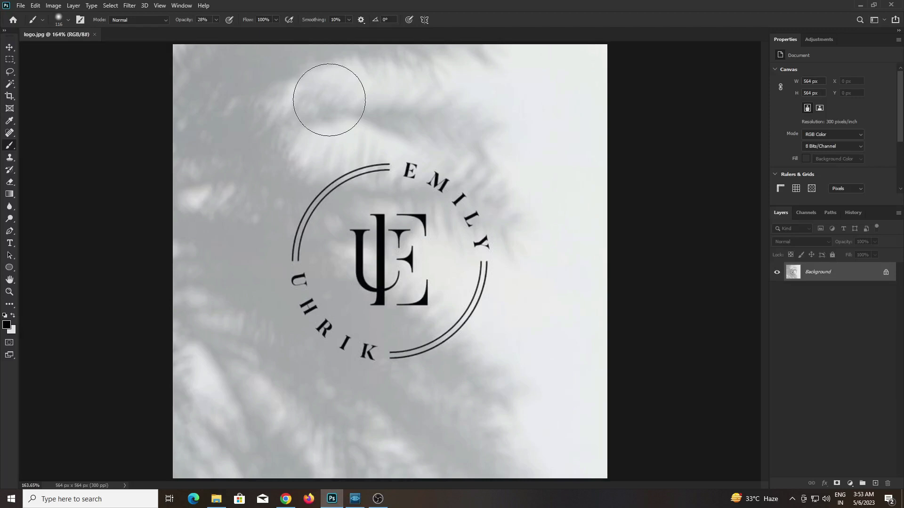
key(v)
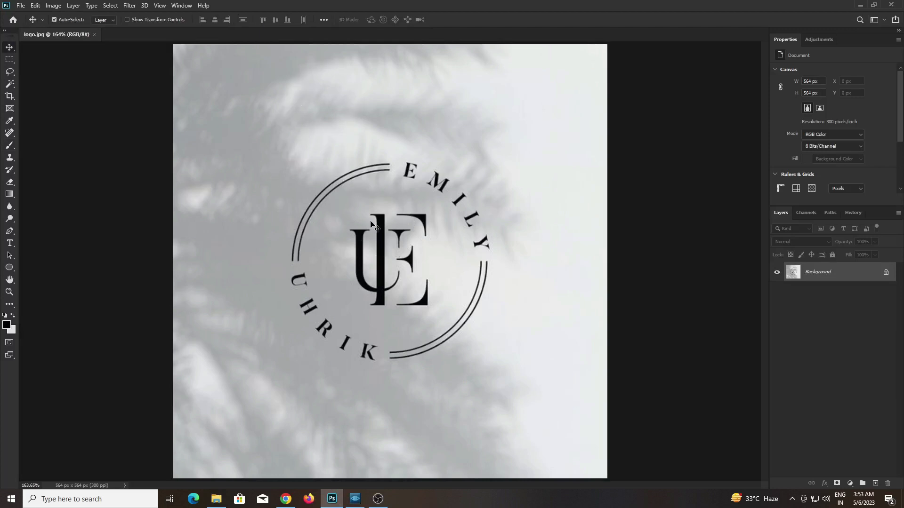
scroll(376, 226, up, 2)
scroll(376, 228, up, 2)
scroll(353, 222, down, 3)
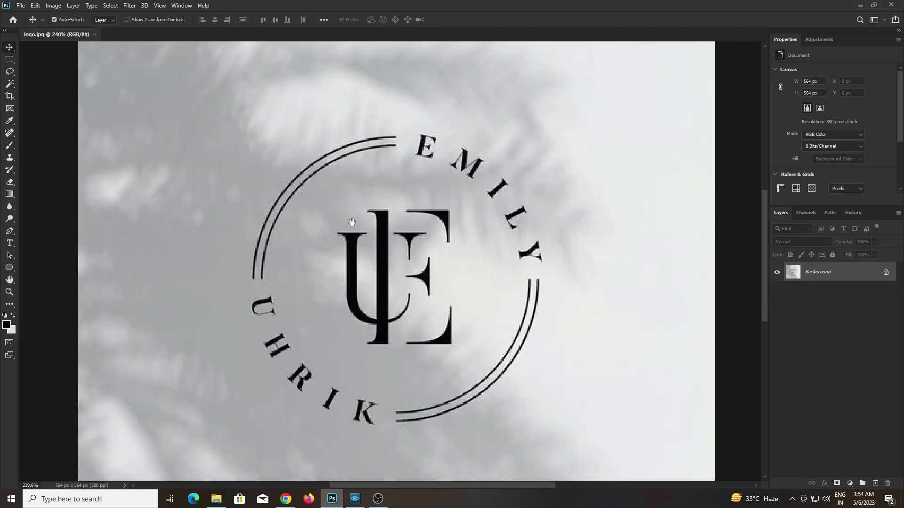
scroll(345, 227, down, 5)
drag(345, 227, 345, 317)
key(ctrl+0)
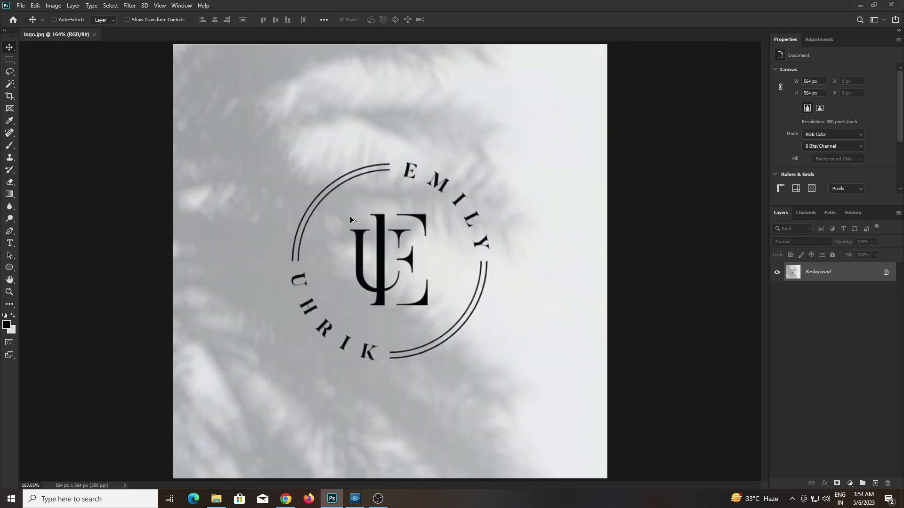
Step: Resize the image to 500 px wide, then upscale it to 5000 × 5000 pixels
key(ctrl+alt+i)
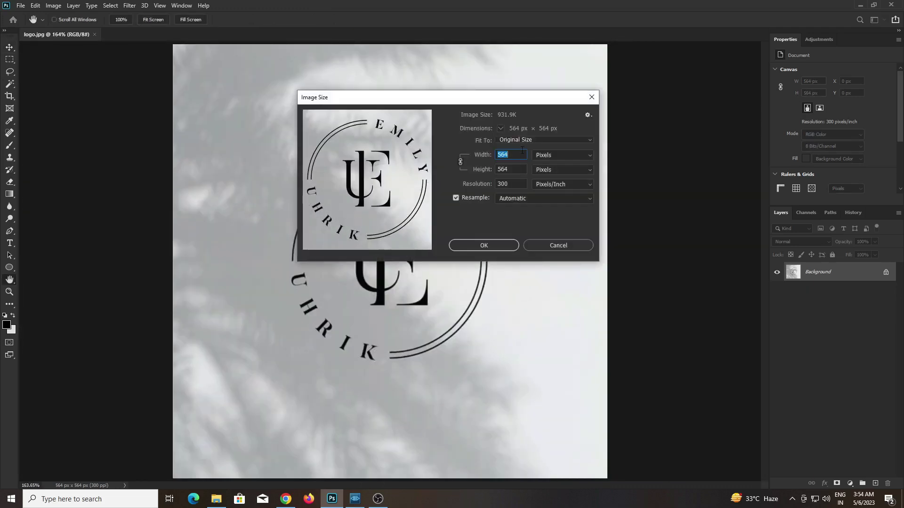
text(500)
key(Return)
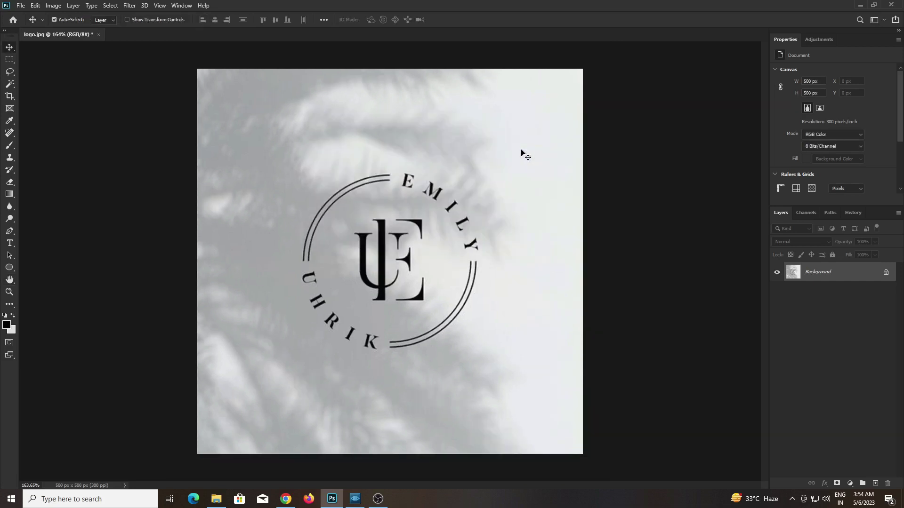
key(ctrl+alt+i)
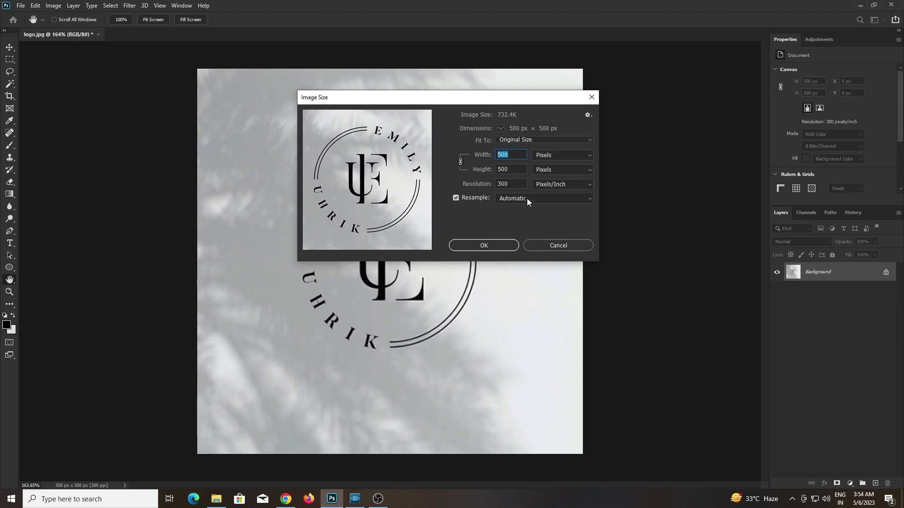
text(5000)
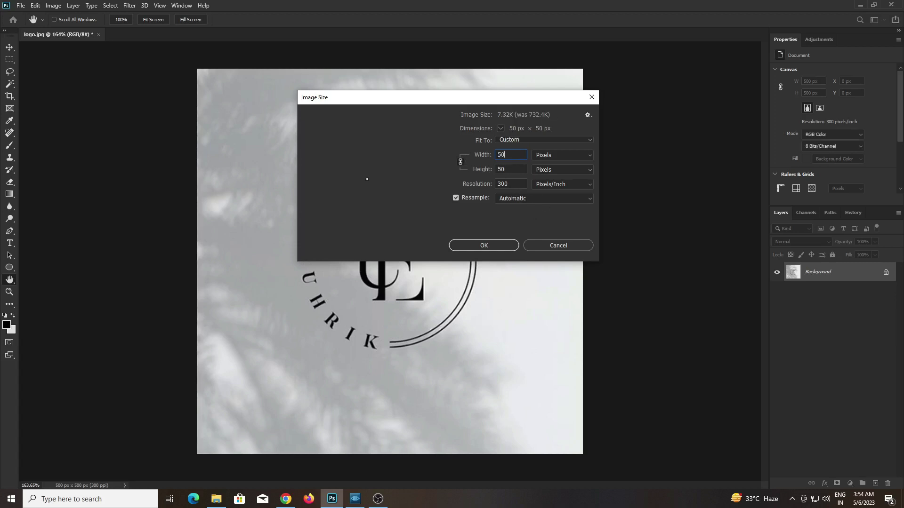
key(Return)
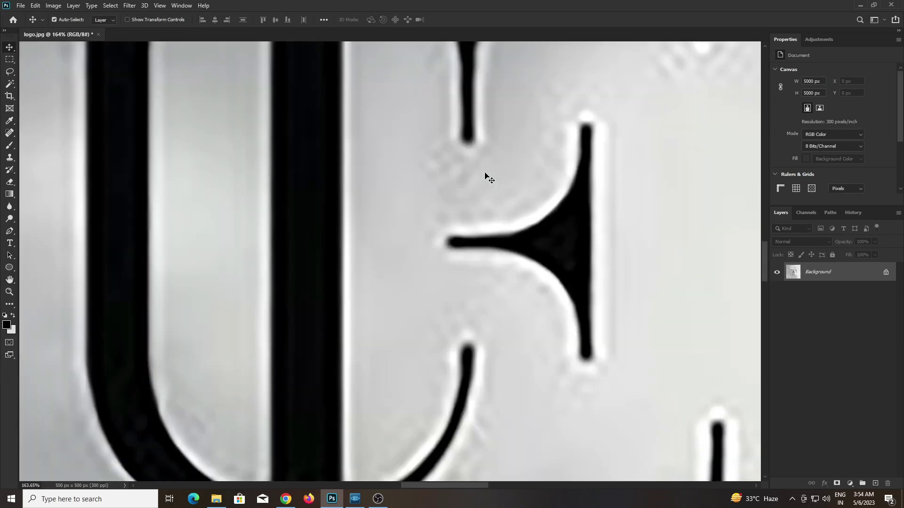
key(ctrl+0)
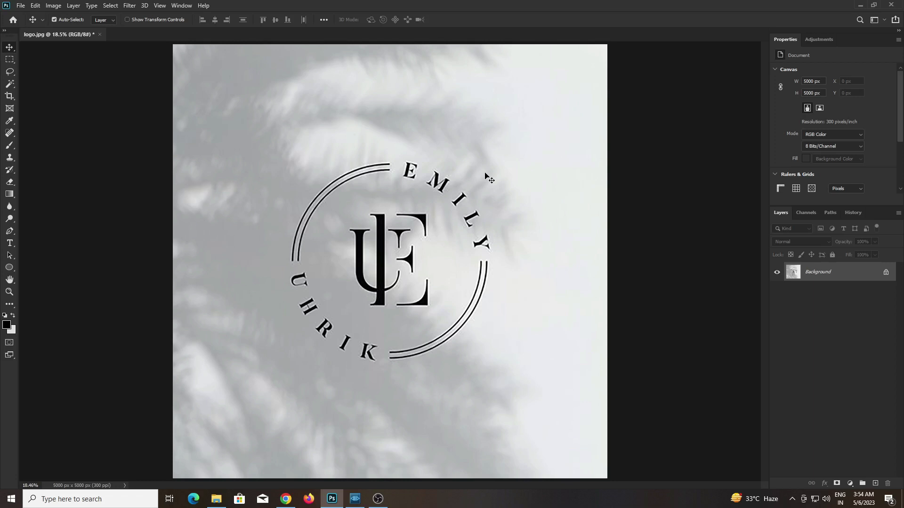
Step: Add an empty layer and close the Properties and Adjustments panel group
key(u)
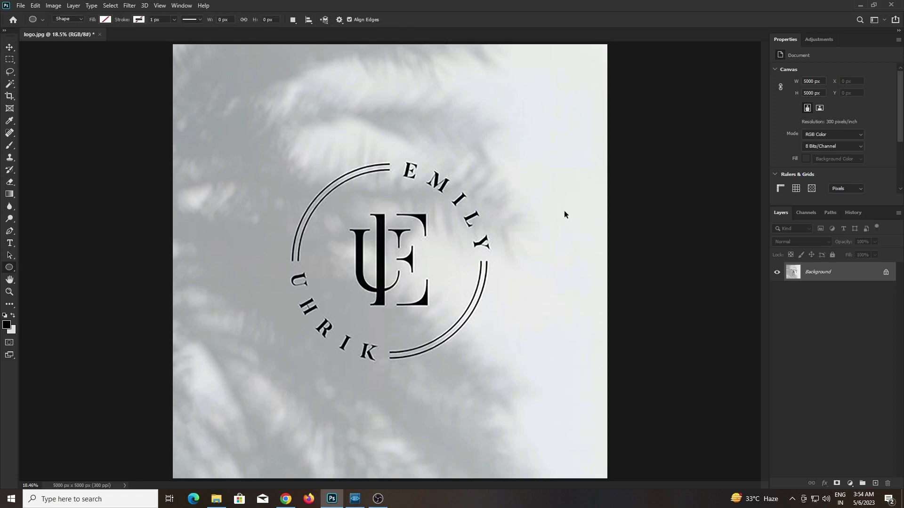
key(ctrl+shift+n)
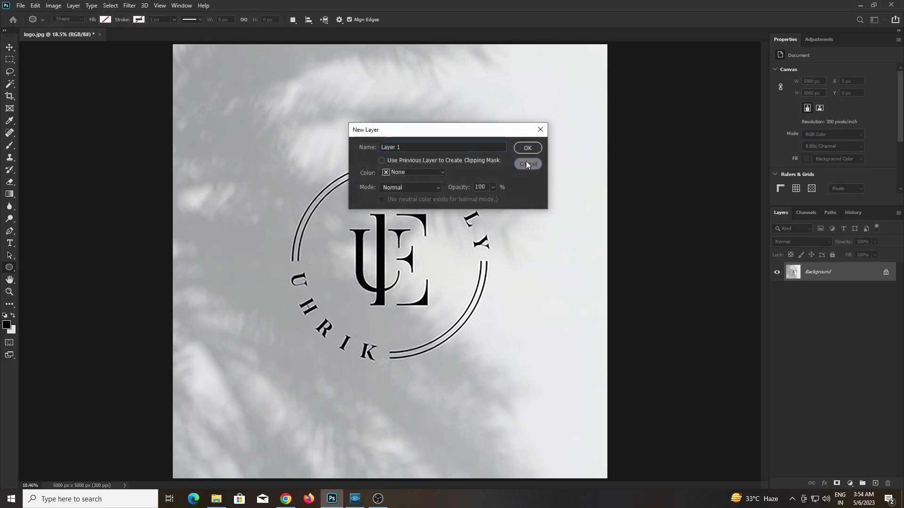
click(526, 161)
click(875, 484)
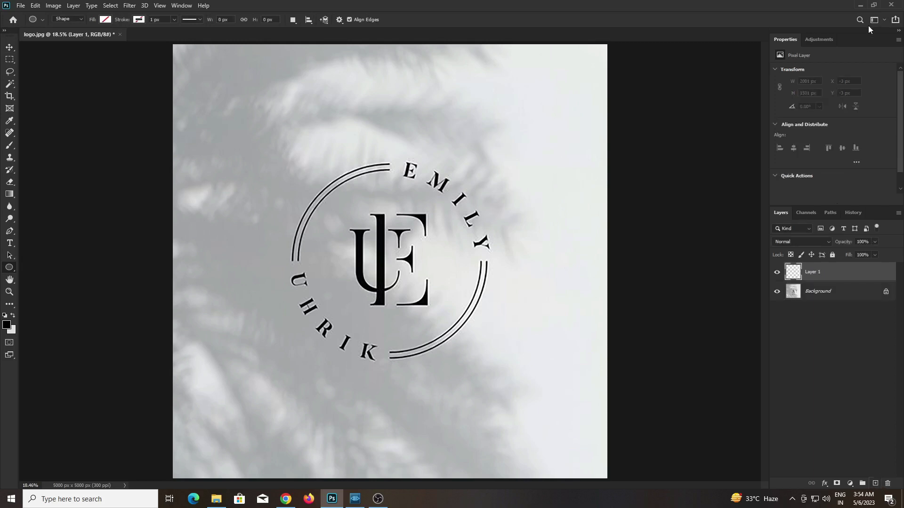
click(898, 39)
click(876, 57)
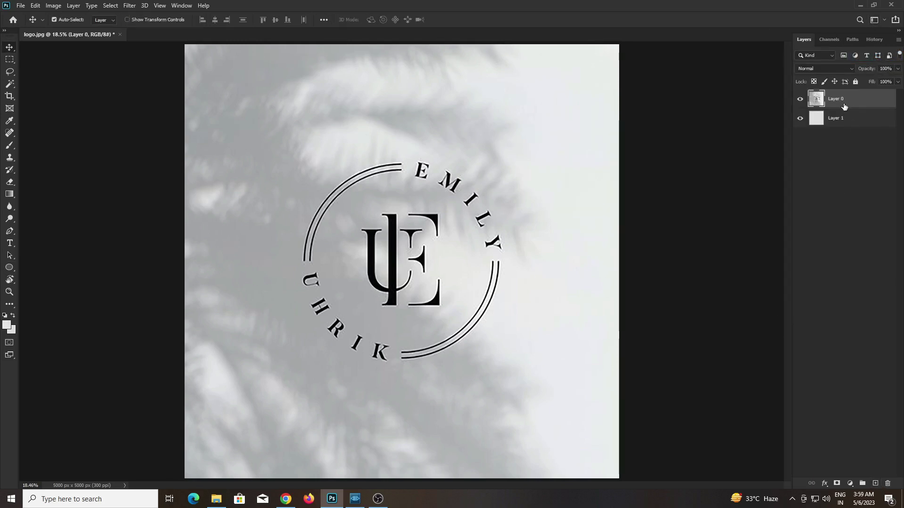
Step: Replace the empty layer with a new Layer 1 filled solid light grey
click(838, 119)
key(Delete)
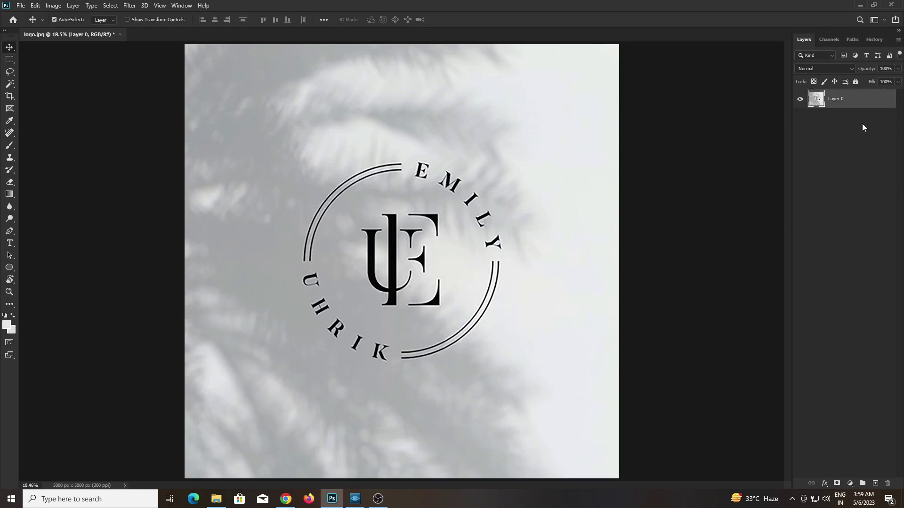
key(ctrl+shift+n)
key(Return)
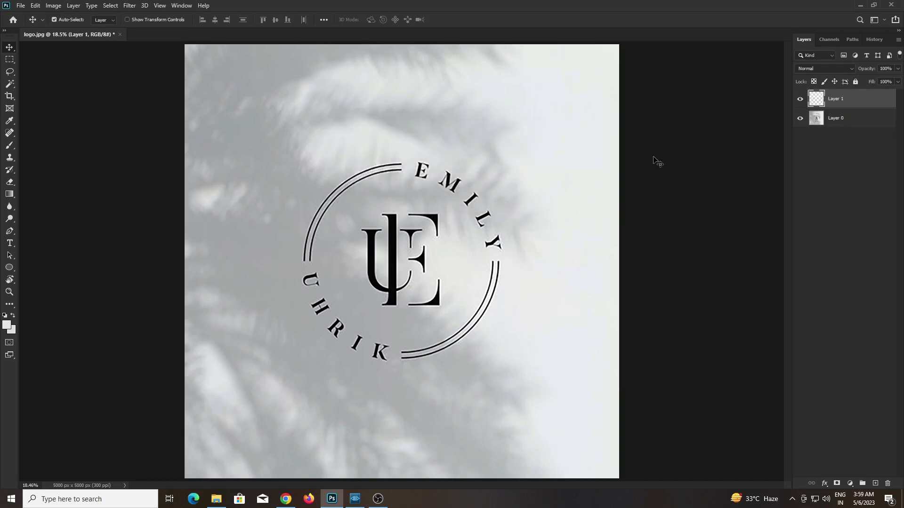
key(alt+BackSpace)
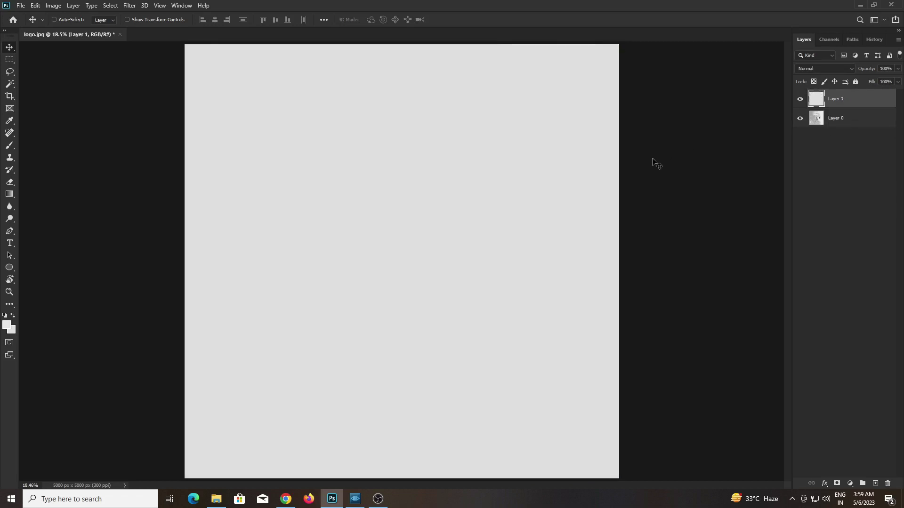
Step: Type a letter U on a new text layer left of the canvas centre
key(t)
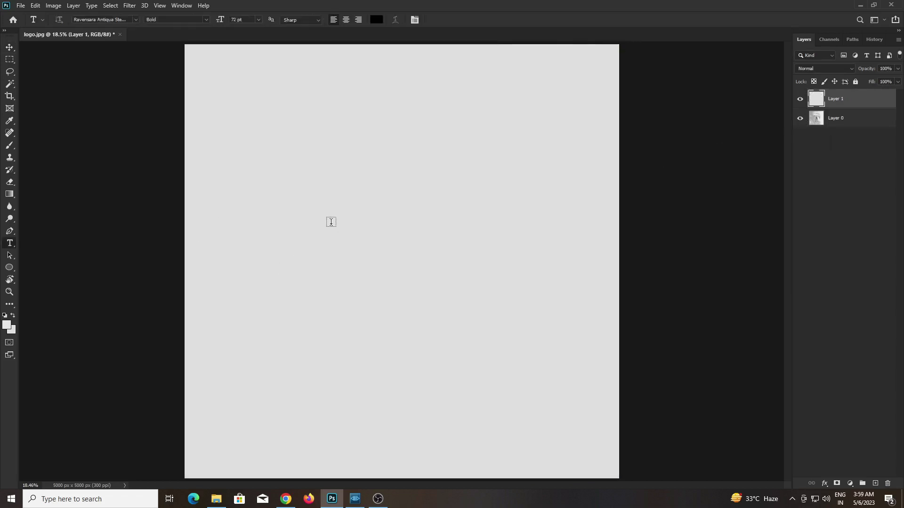
click(331, 221)
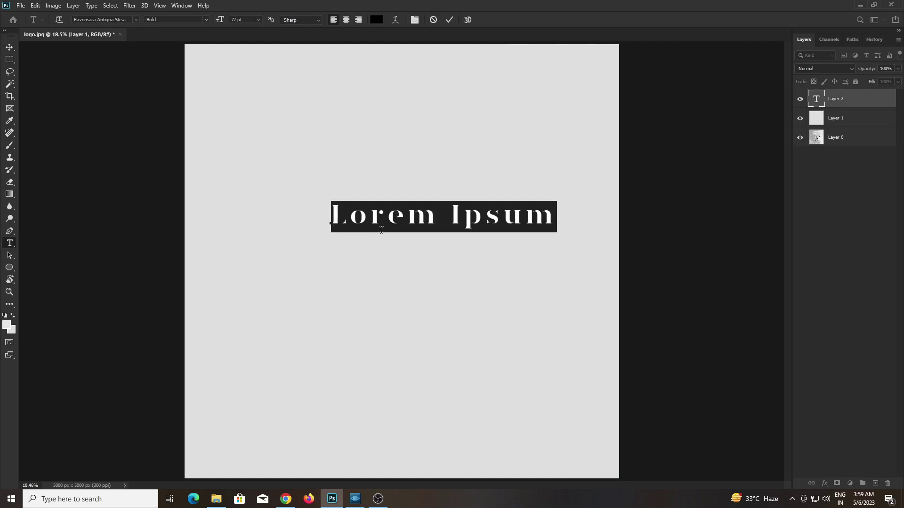
text(U)
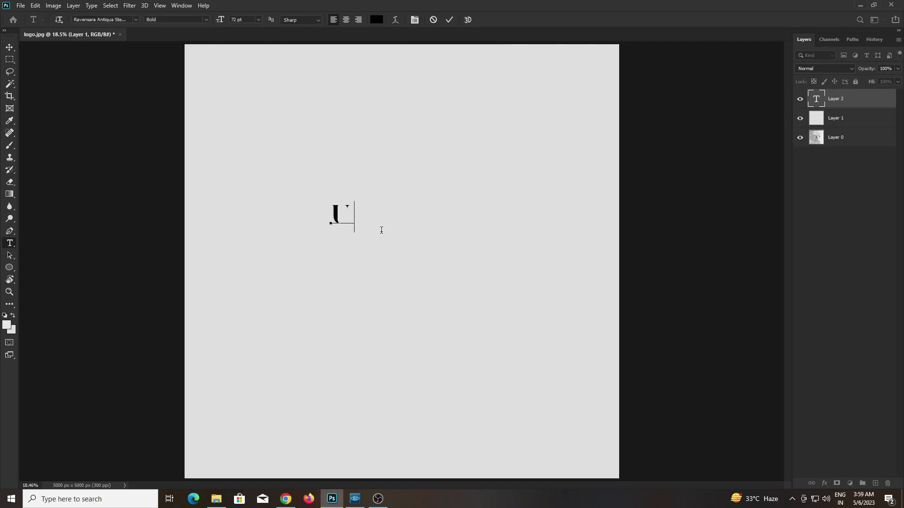
double_click(345, 221)
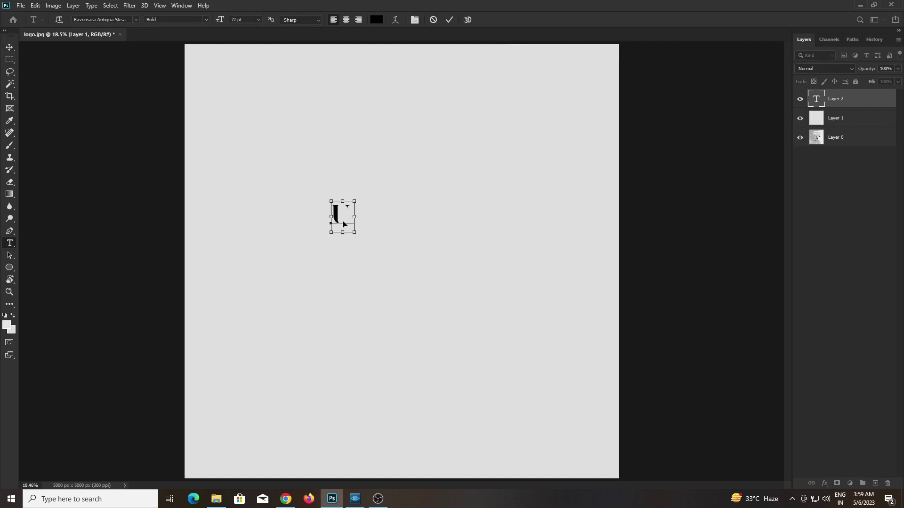
Step: Set the U to Semi Bold and move the logo layer above the grey layer
click(206, 19)
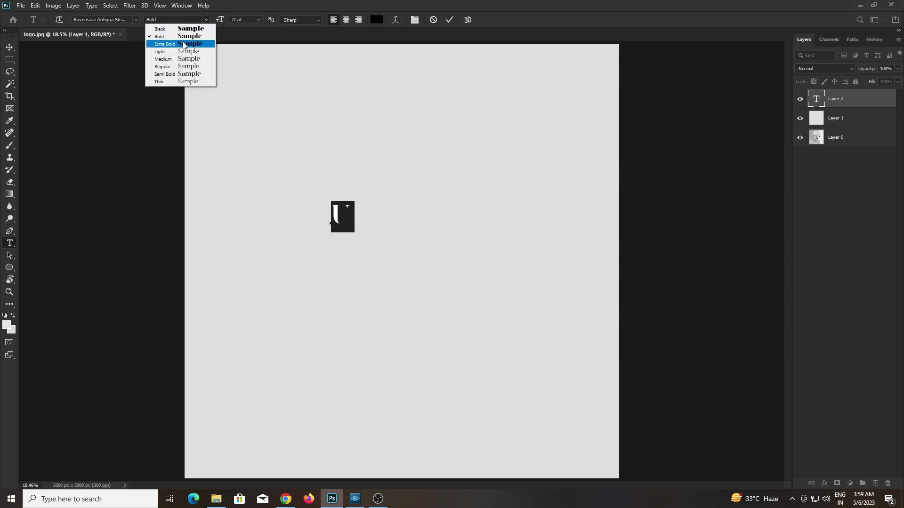
click(184, 45)
click(205, 20)
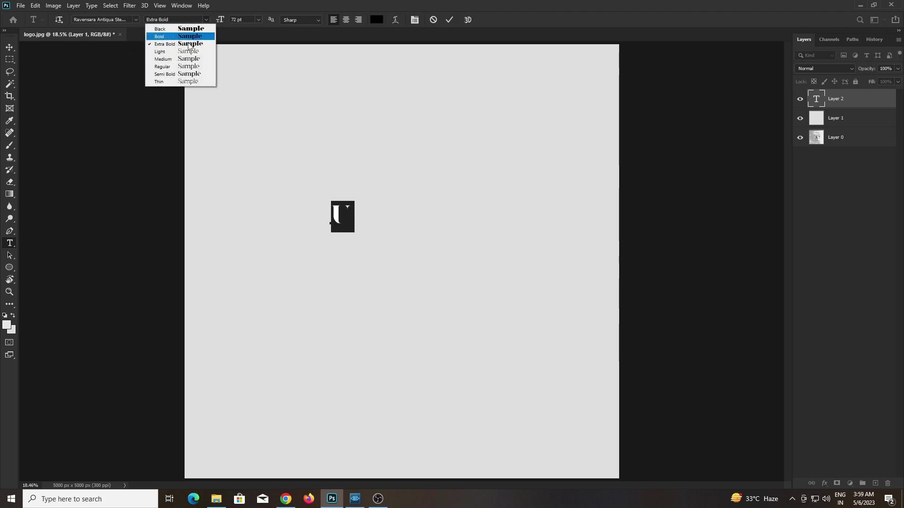
click(188, 51)
click(205, 21)
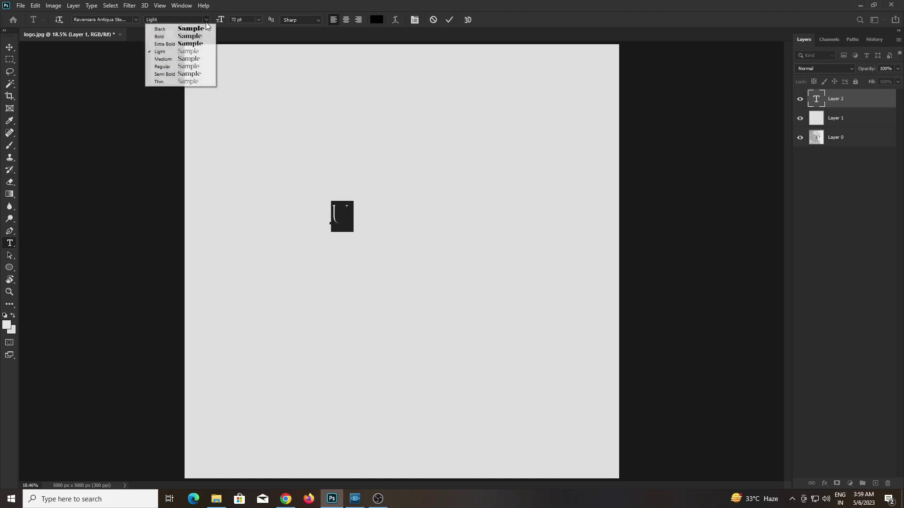
click(188, 67)
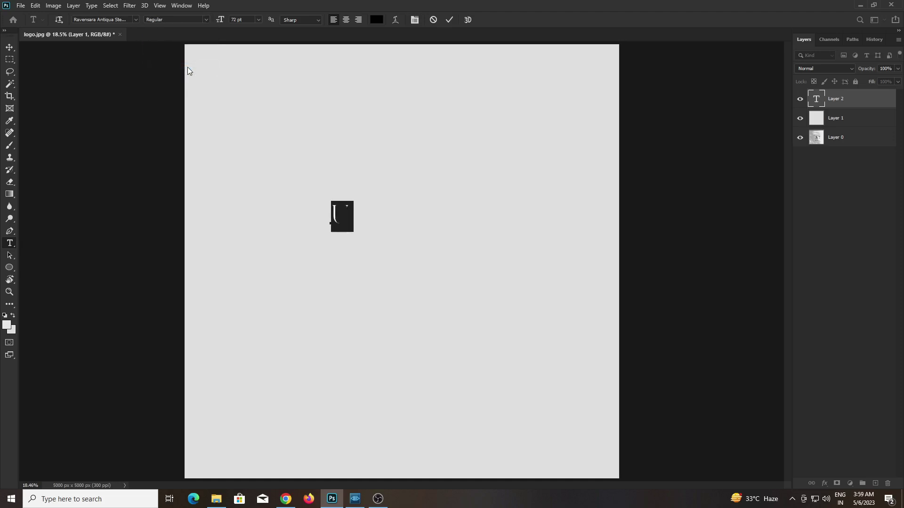
click(202, 18)
click(169, 74)
click(450, 21)
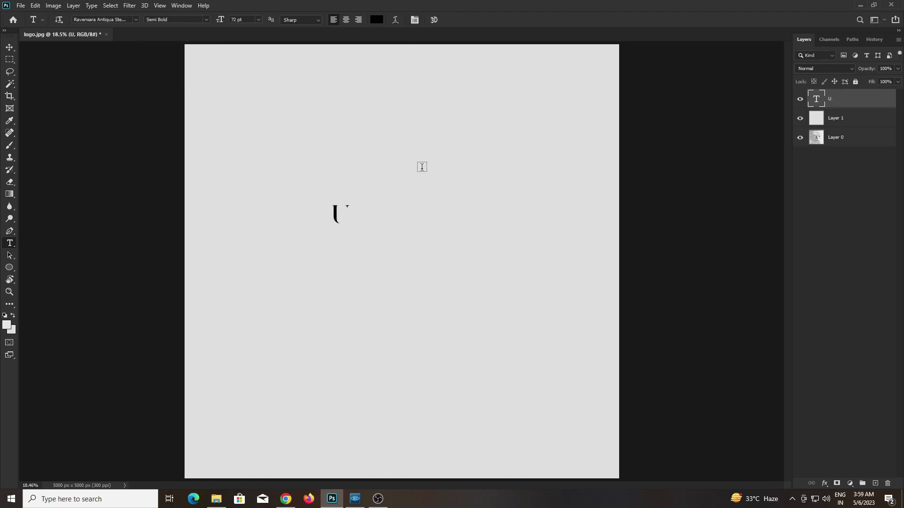
drag(830, 136, 828, 120)
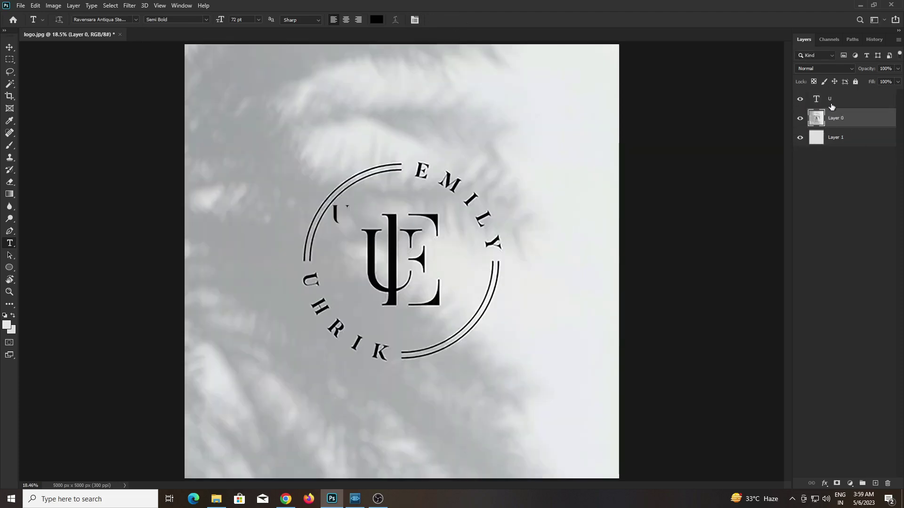
Step: Scale the U to about 238 pt and align it over the monogram's U
click(835, 105)
key(ctrl+t)
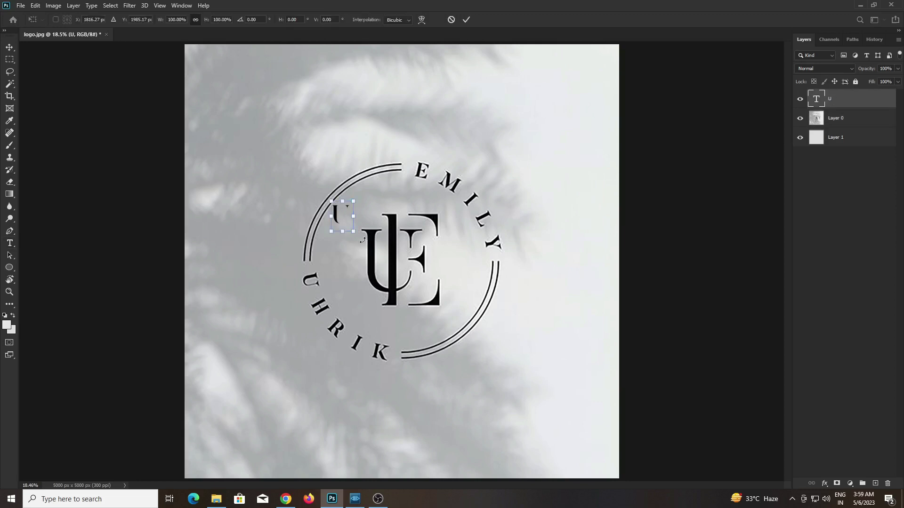
drag(354, 231, 421, 323)
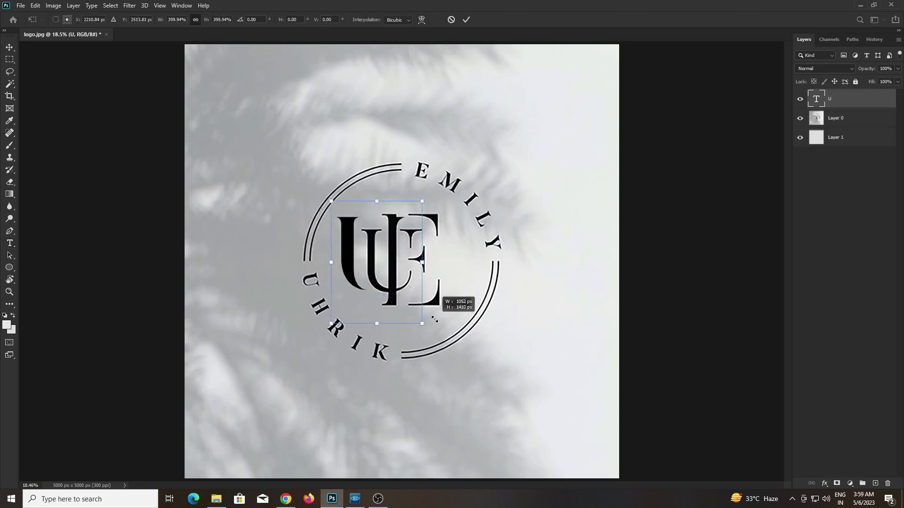
drag(357, 260, 381, 271)
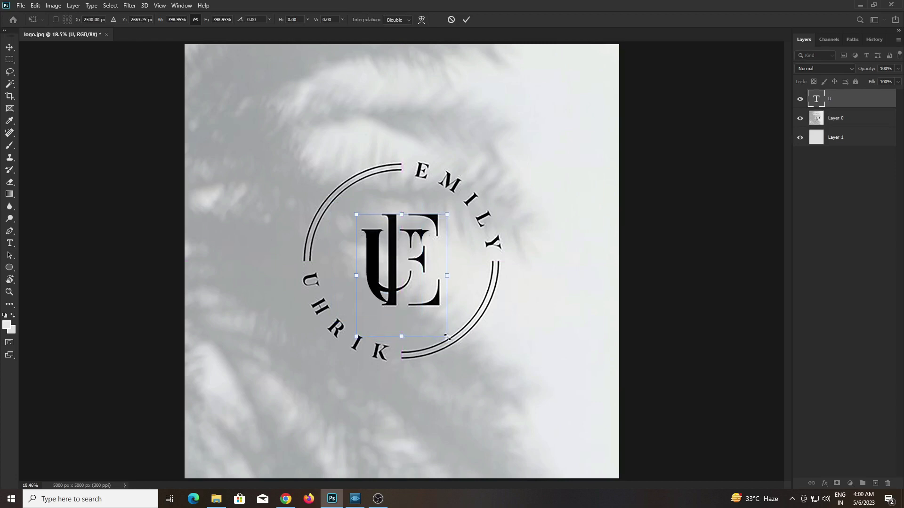
drag(447, 336, 438, 313)
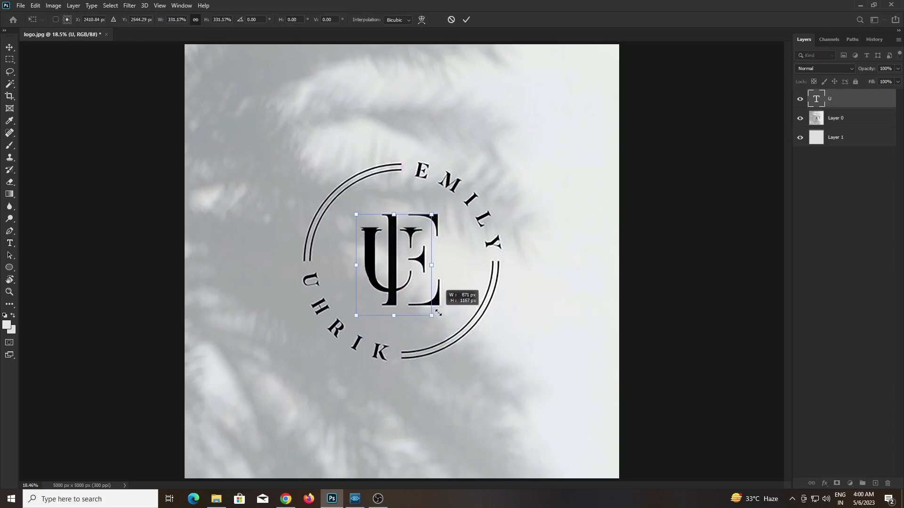
drag(375, 258, 376, 261)
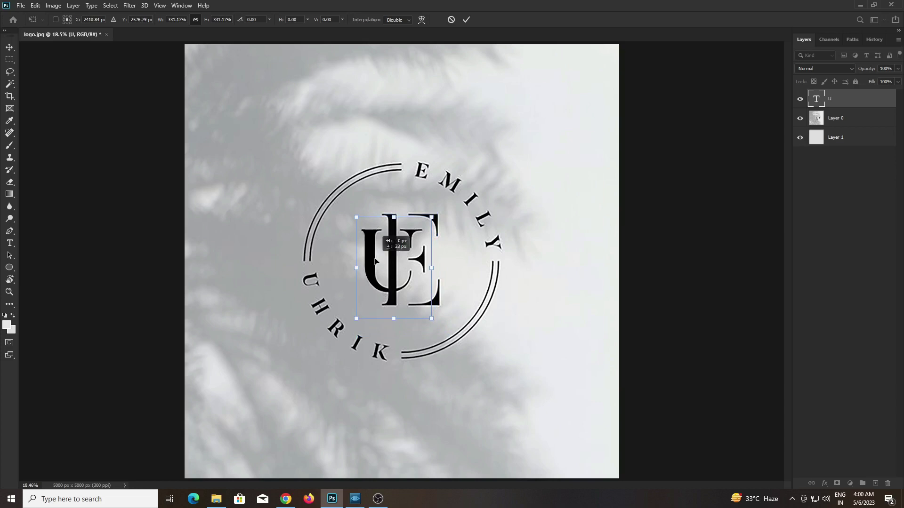
key(Return)
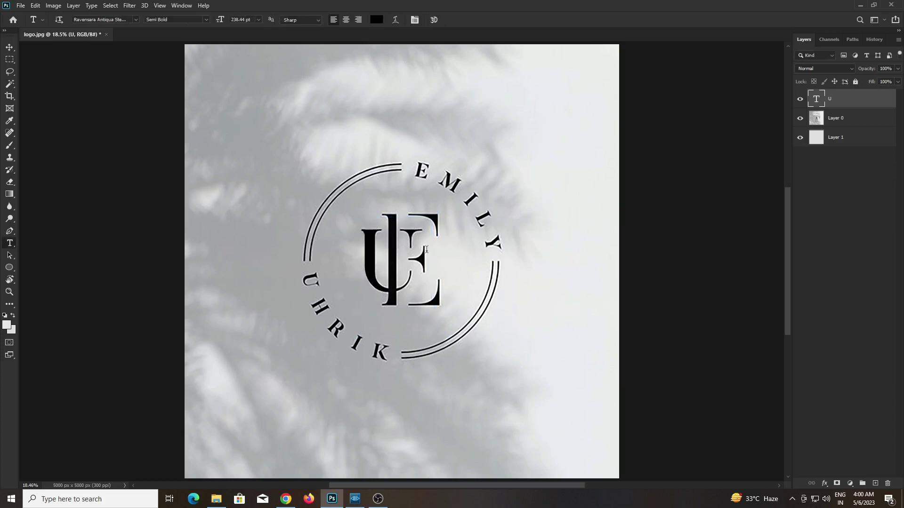
Step: Hide the logo layer and type a letter E on a new text layer
alt+scroll(426, 250, up, 1)
click(800, 118)
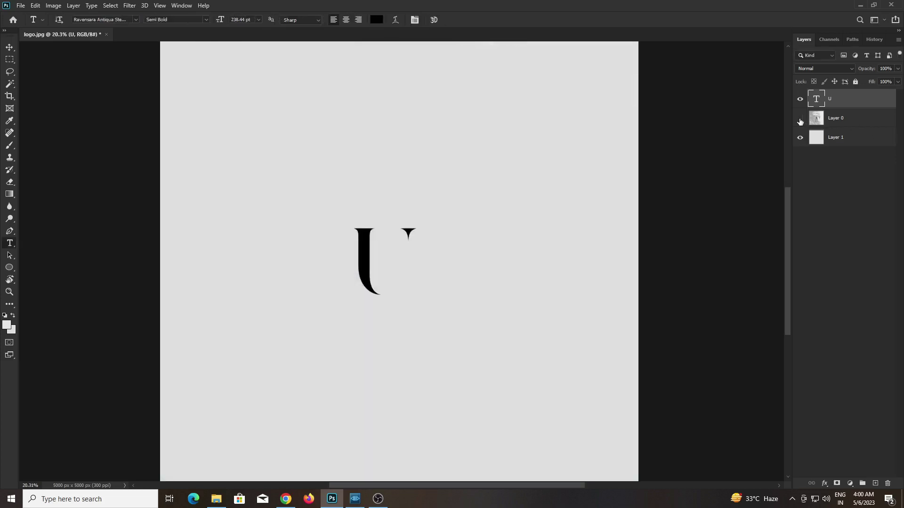
key(e)
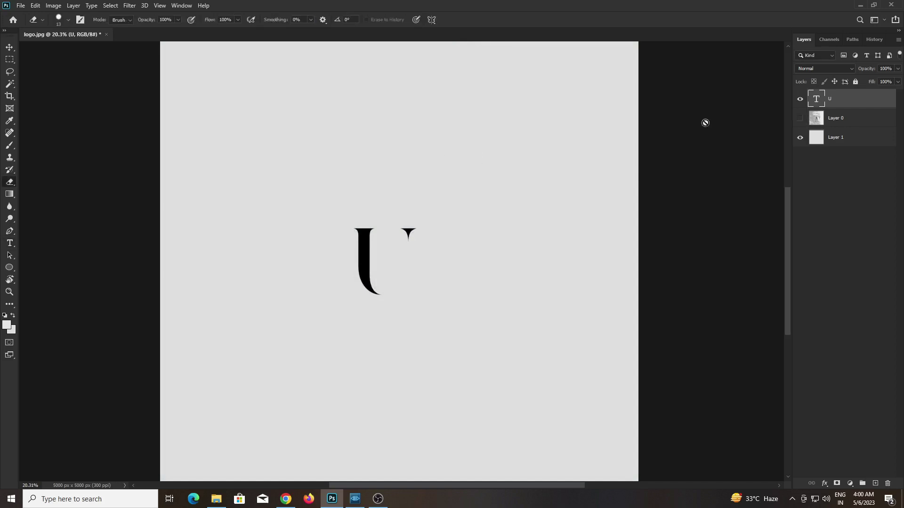
click(9, 243)
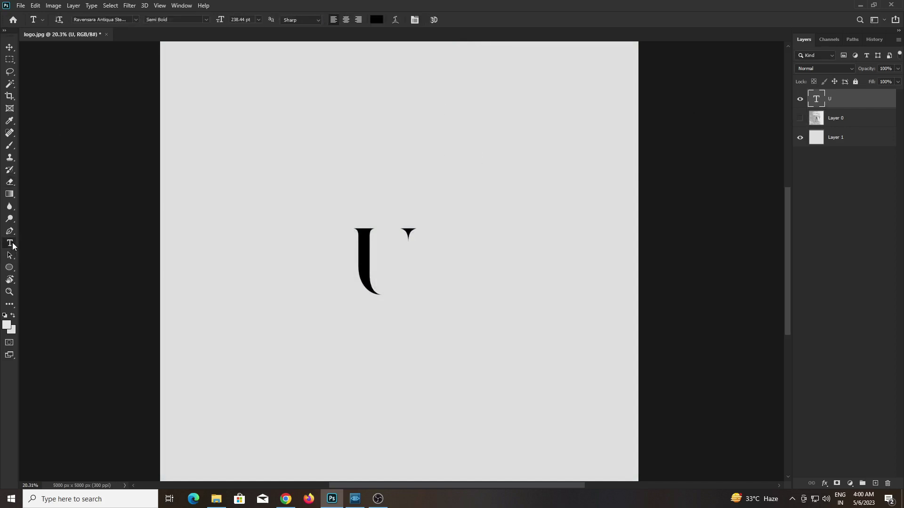
click(318, 159)
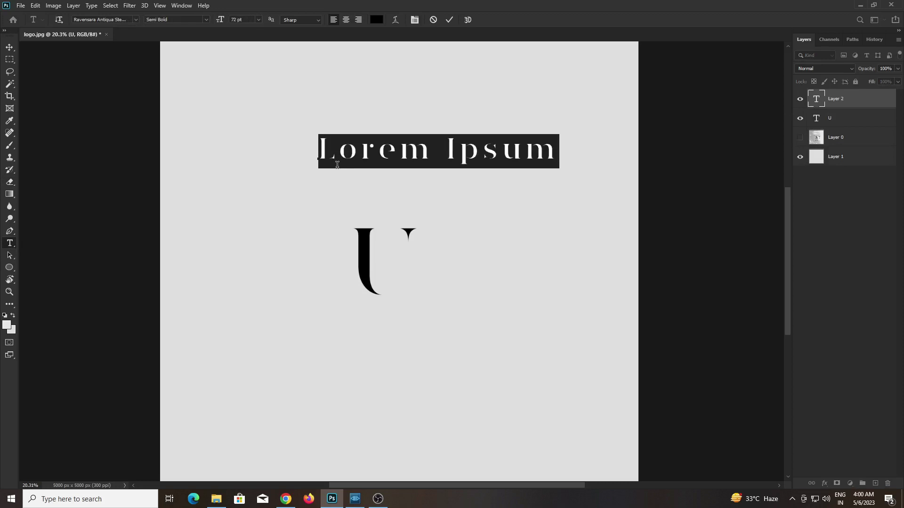
text(E)
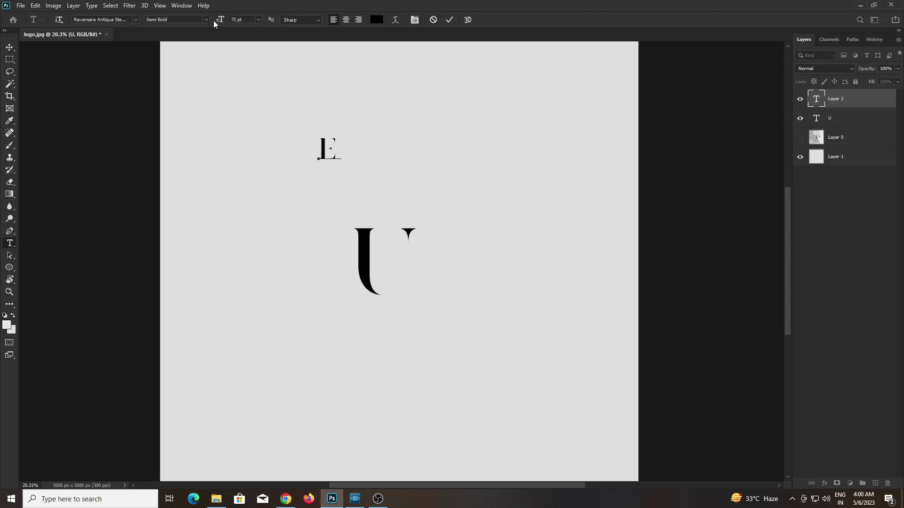
key(ctrl+a)
Step: Set the E to Light weight, open the Character panel, and commit the text
click(210, 20)
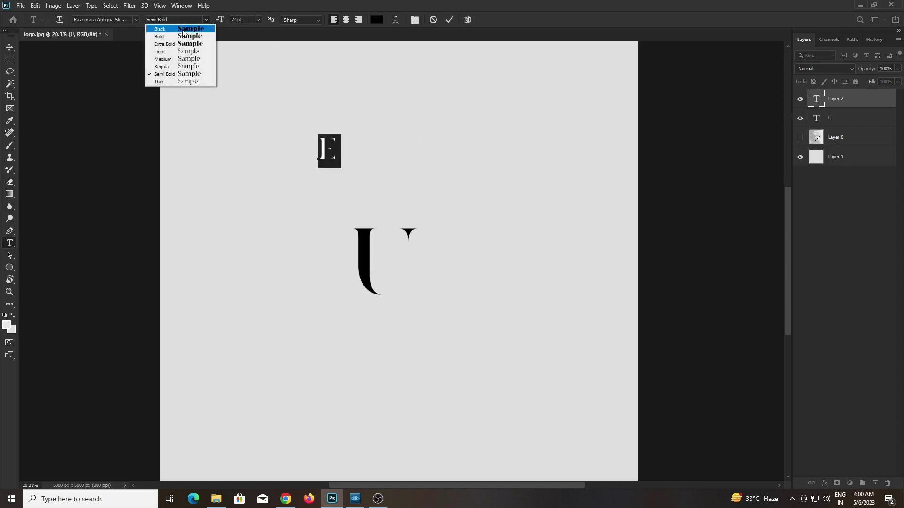
click(183, 30)
click(204, 19)
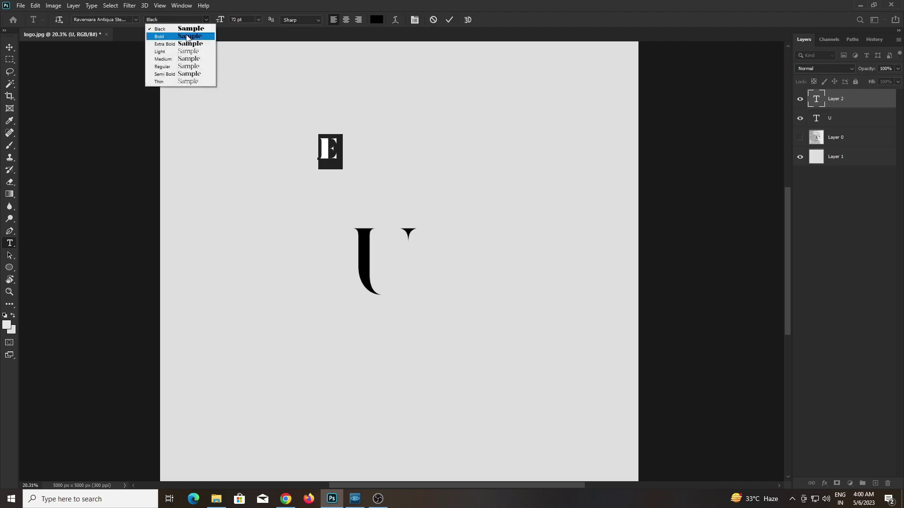
click(197, 36)
click(205, 19)
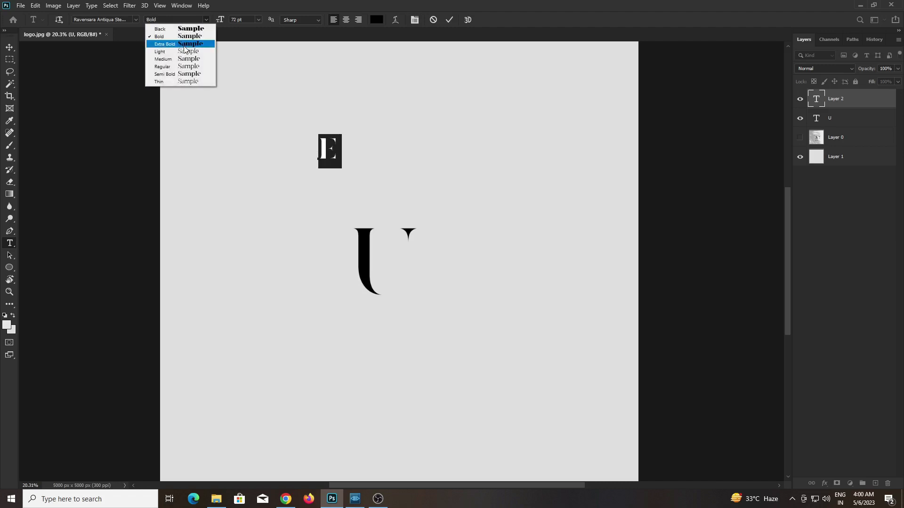
click(195, 41)
click(207, 21)
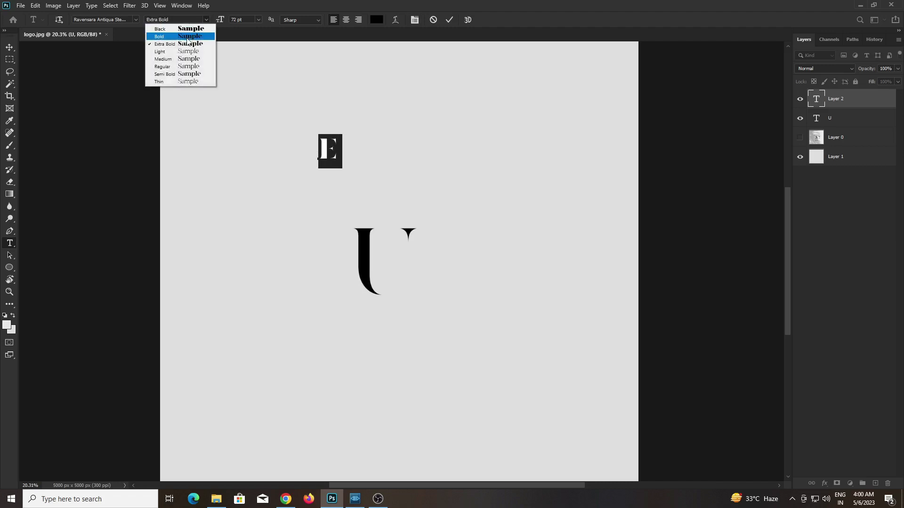
click(183, 51)
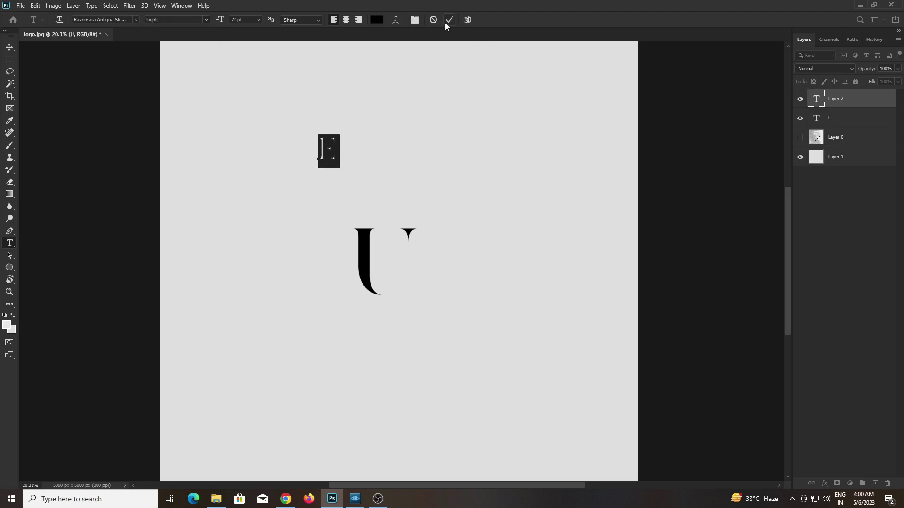
click(414, 19)
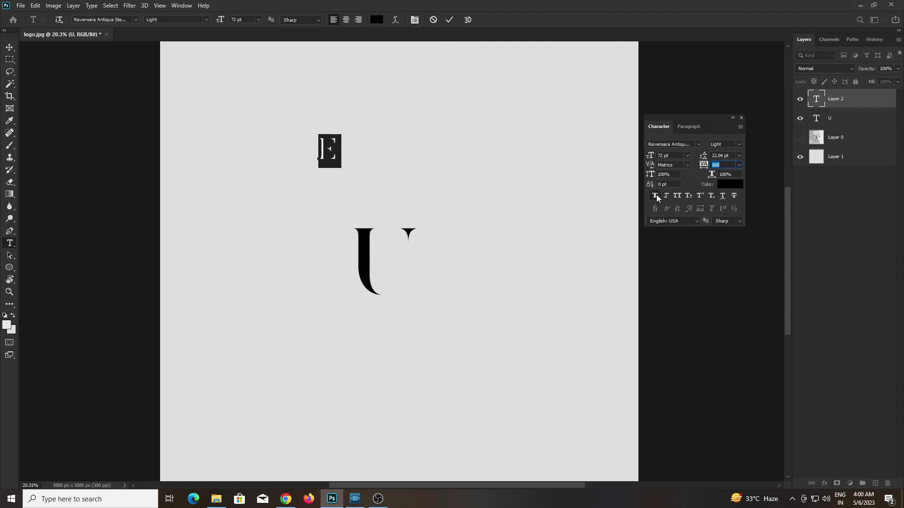
mouse_move(718, 123)
mouse_down()
mouse_move(721, 102)
mouse_move(743, 96)
mouse_up()
click(450, 20)
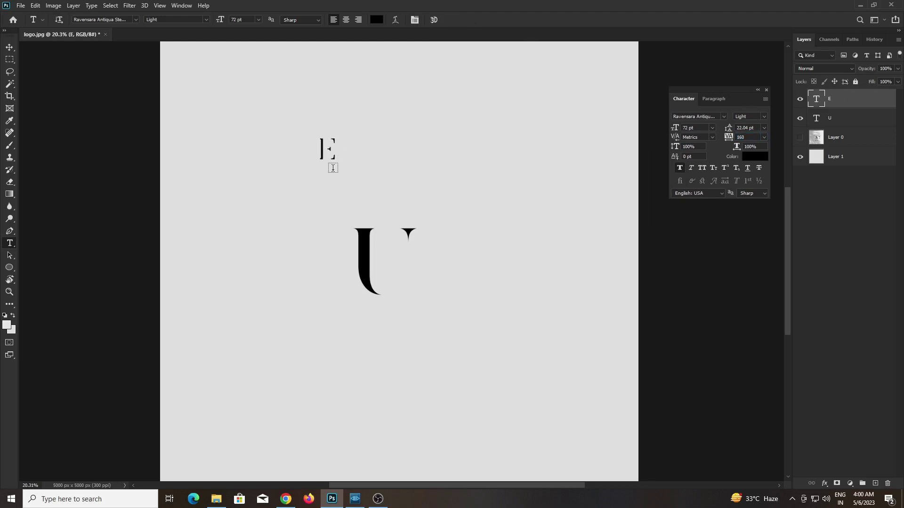
Step: Move the E beside the U and enlarge it about three and a half times
key(v)
drag(332, 162, 397, 268)
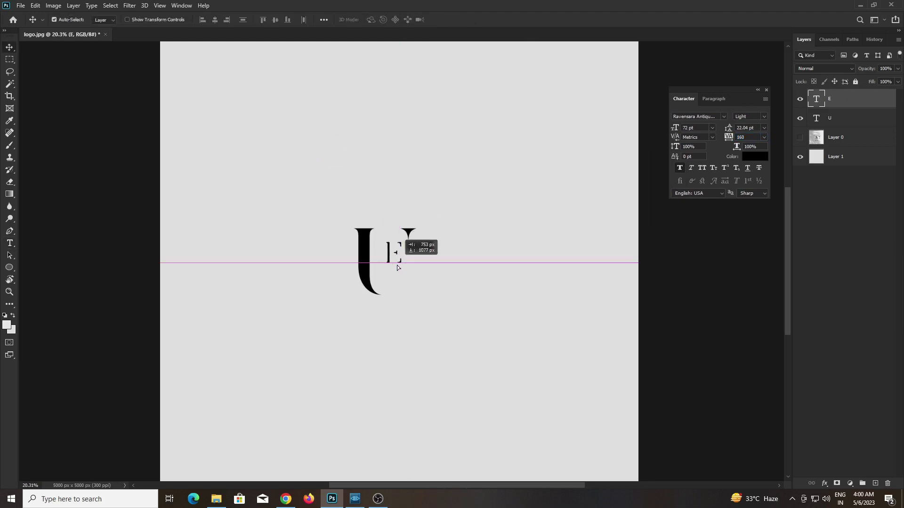
key(ctrl+t)
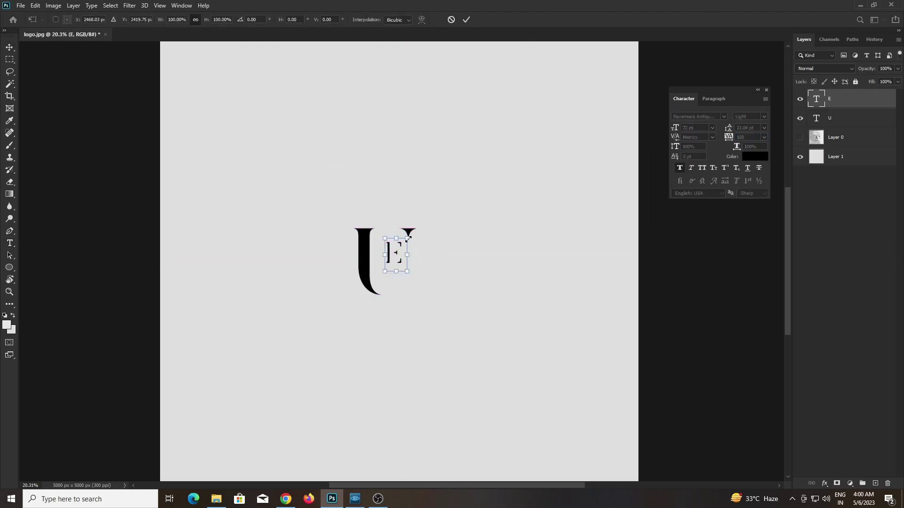
drag(408, 240, 464, 153)
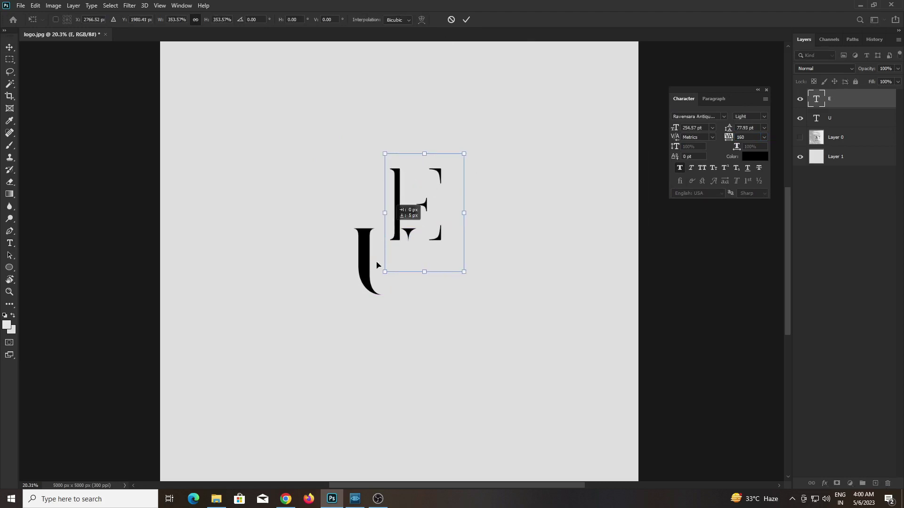
drag(377, 265, 385, 257)
drag(456, 208, 476, 178)
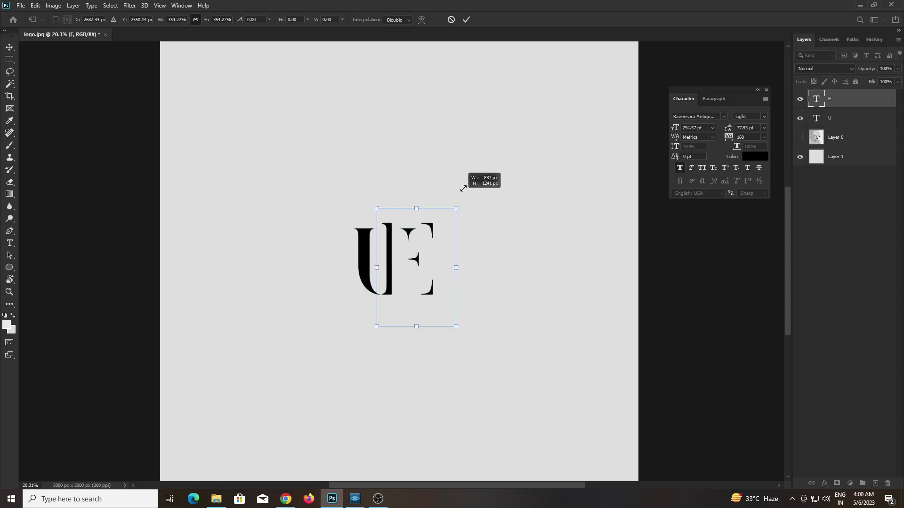
drag(398, 238, 392, 258)
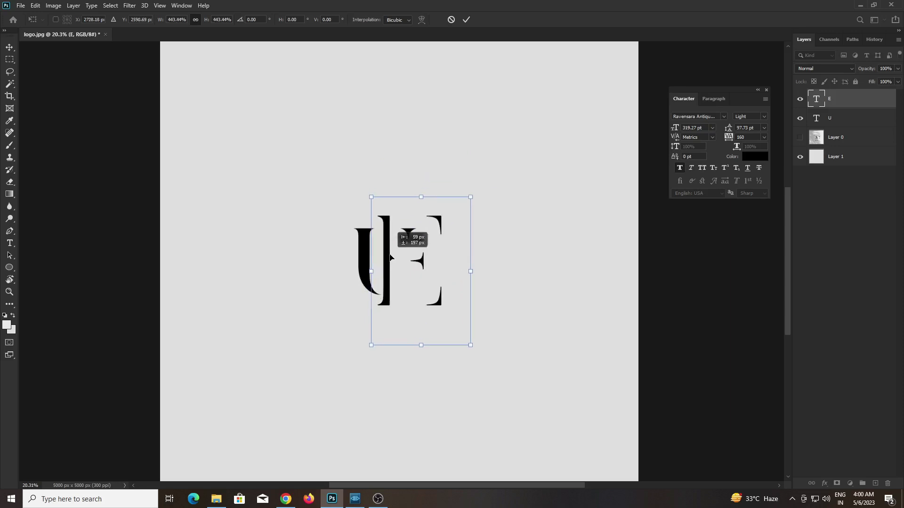
click(466, 20)
Step: Refine the E to about 358 pt over the logo's E, then hide the logo
click(800, 137)
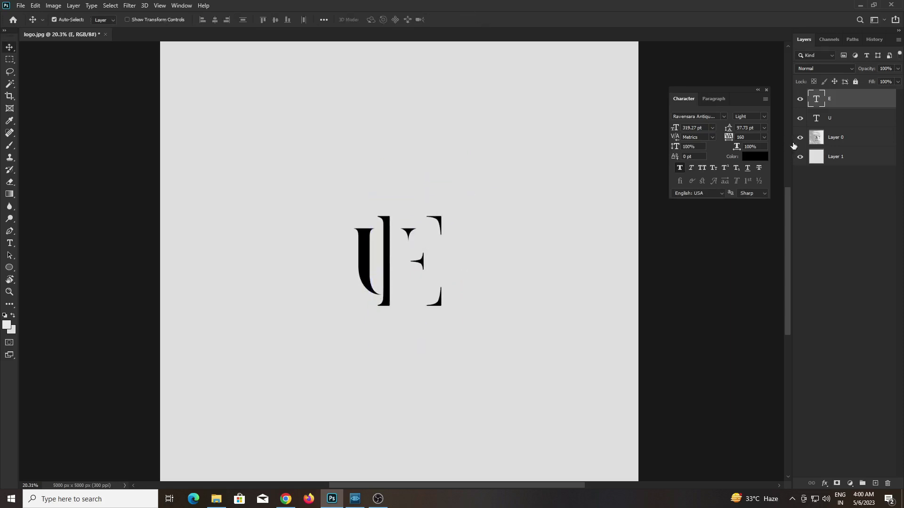
mouse_move(472, 249)
mouse_down()
mouse_move(442, 220)
mouse_move(482, 181)
mouse_up()
key(ctrl+t)
drag(393, 230, 394, 239)
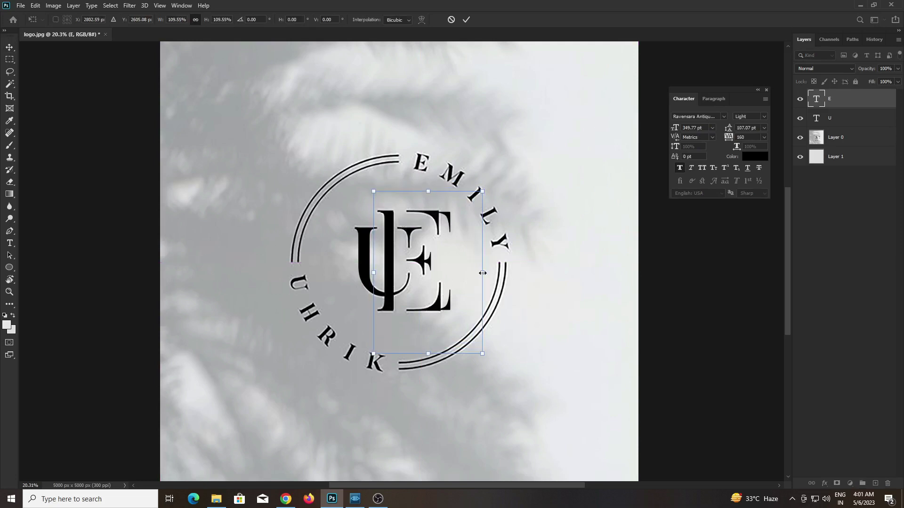
drag(477, 272, 467, 268)
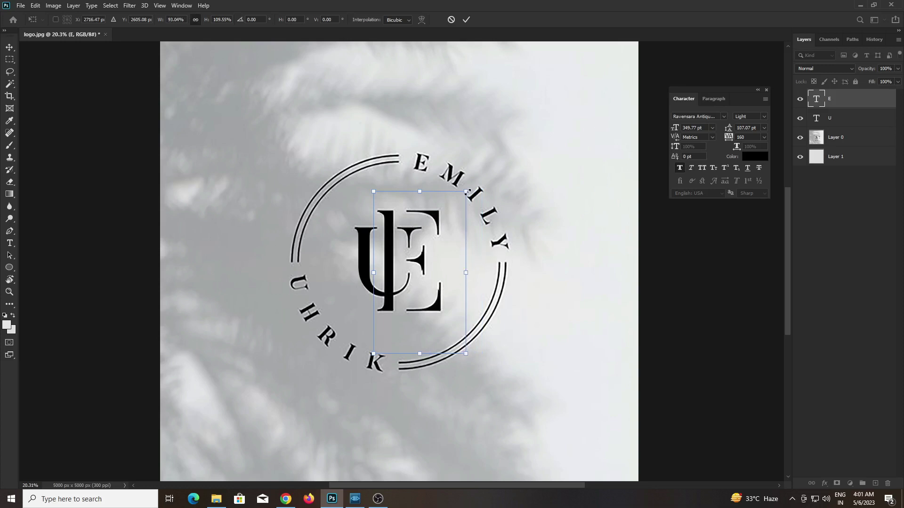
drag(466, 192, 469, 190)
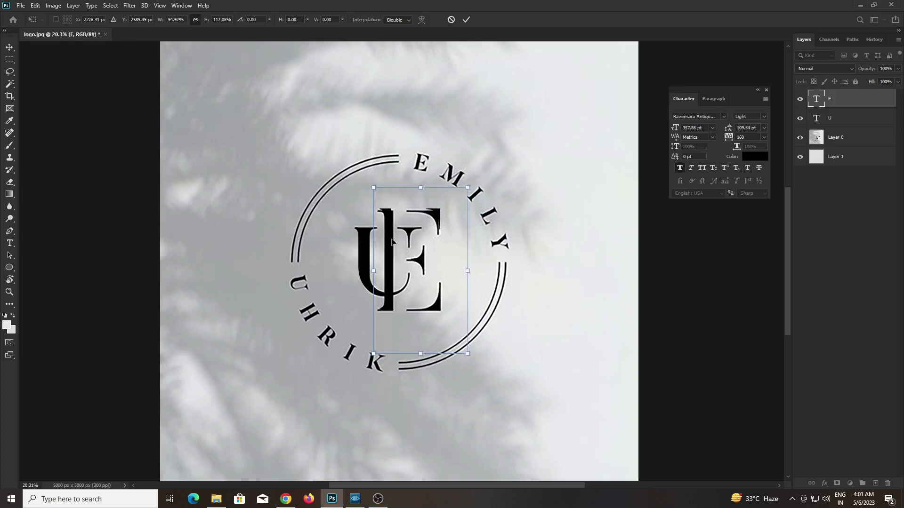
drag(391, 242, 395, 242)
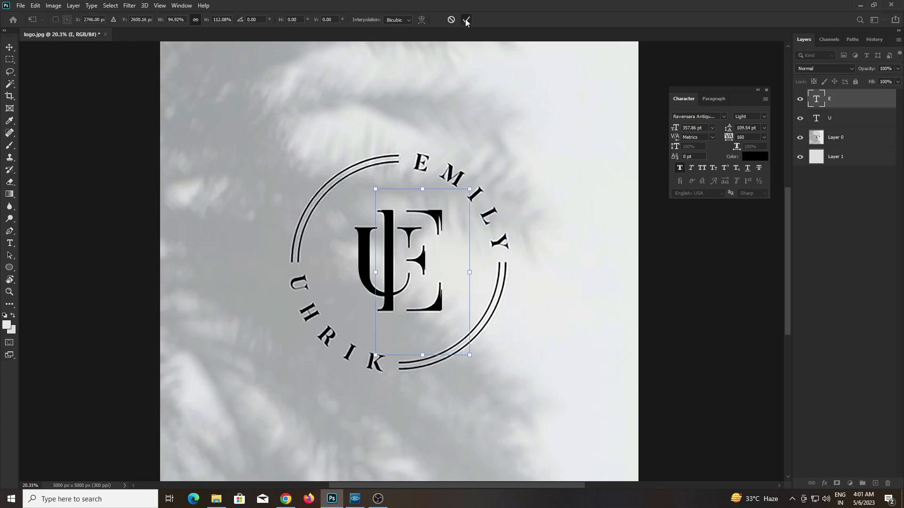
click(466, 19)
click(800, 137)
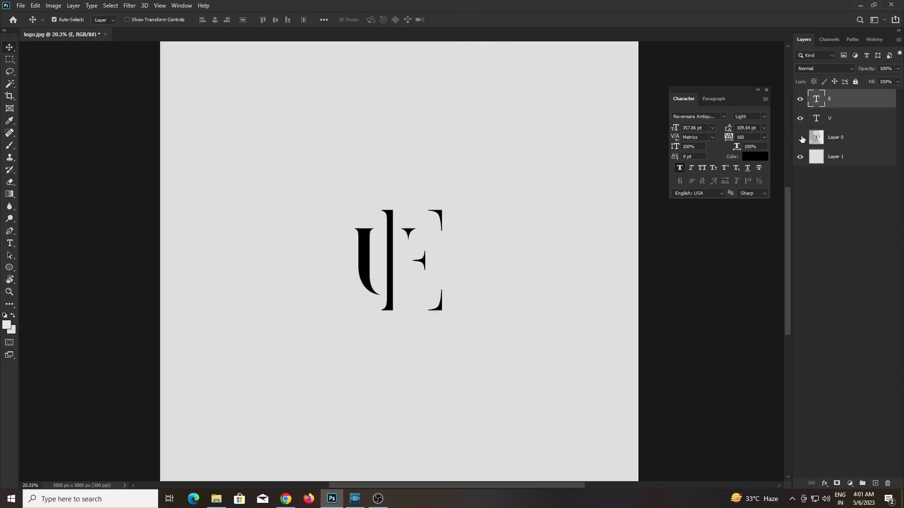
Step: Toggle the reference logo on and off to compare, leaving it hidden
click(801, 138)
click(800, 138)
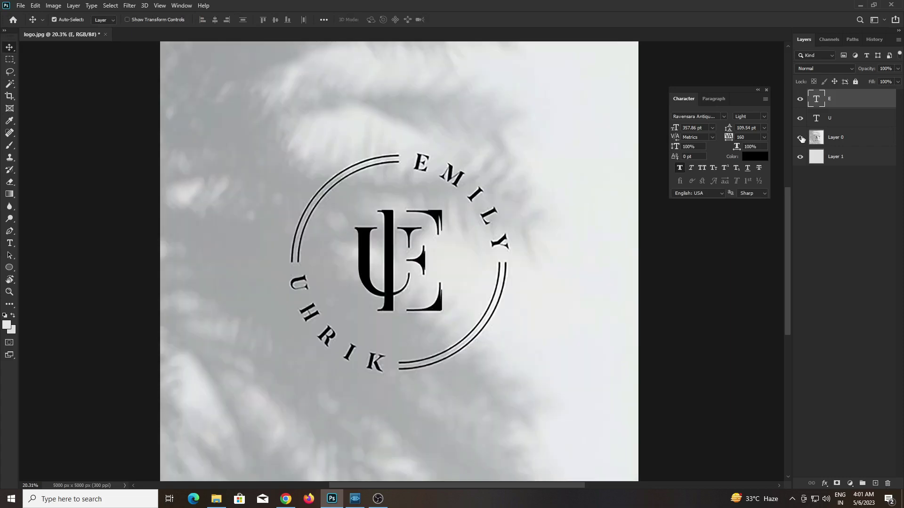
click(801, 137)
click(800, 138)
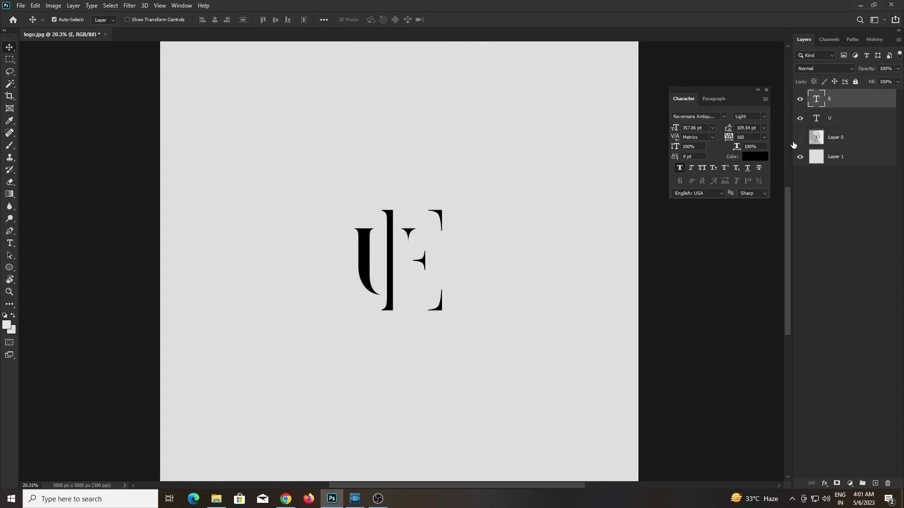
Step: Add a new empty Layer 2 above the reference logo layer
click(829, 140)
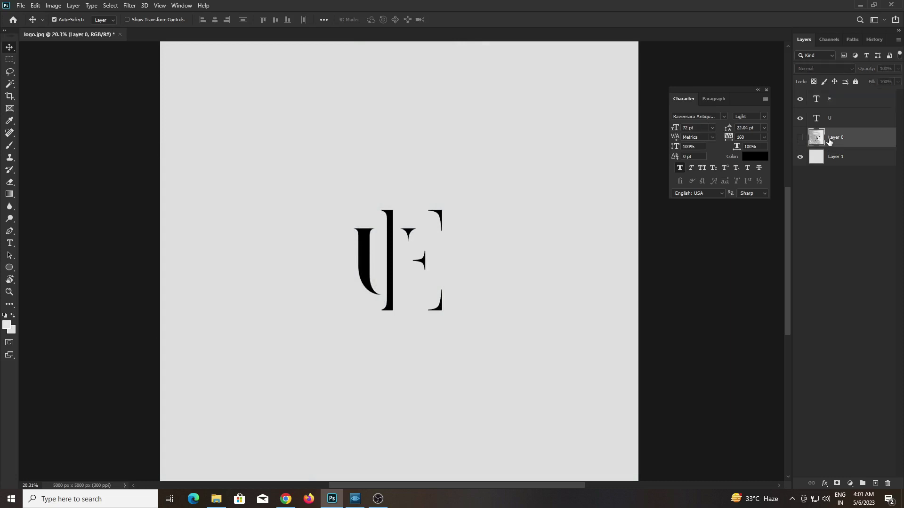
key(ctrl+shift+n)
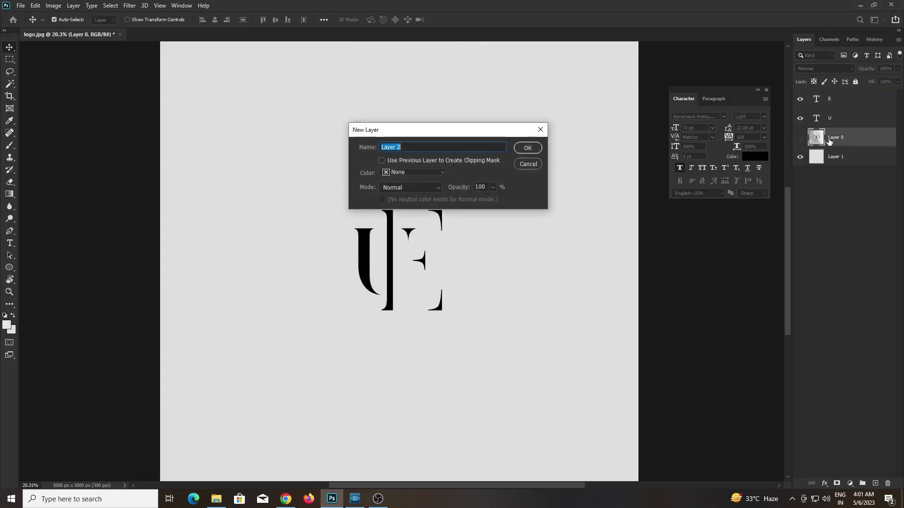
key(Return)
key(Delete)
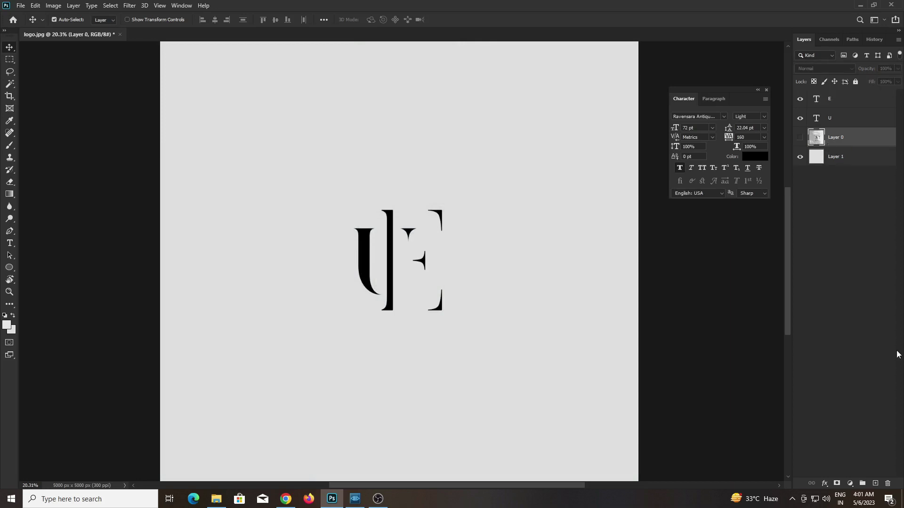
click(874, 484)
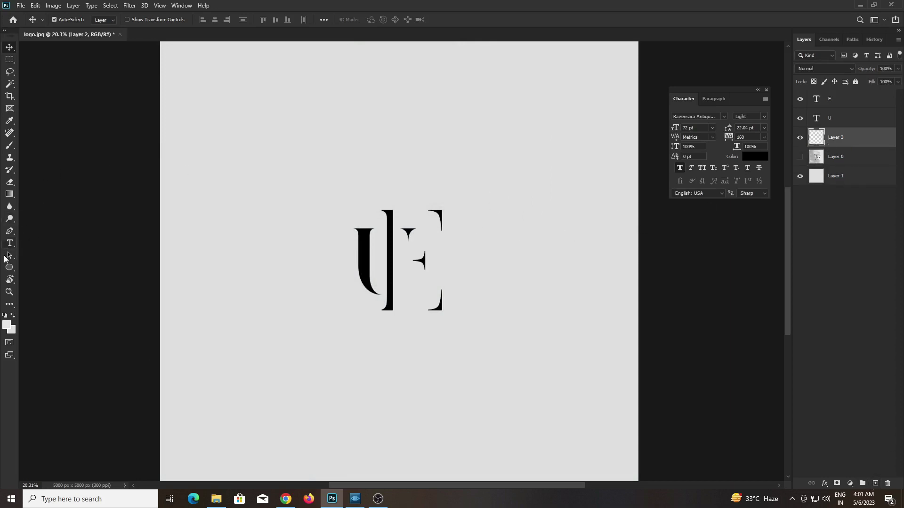
click(9, 271)
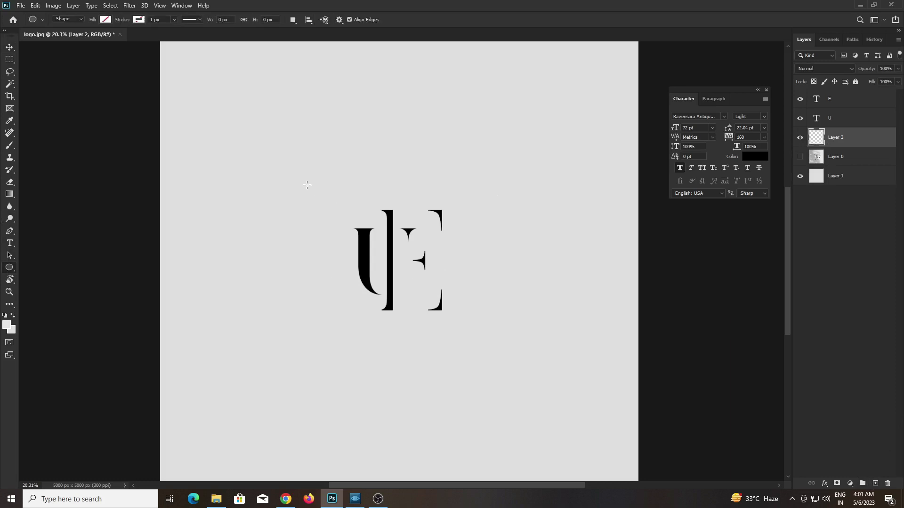
Step: Draw a circle around the UE monogram with a 3 px outline, reference logo visible
drag(307, 185, 497, 377)
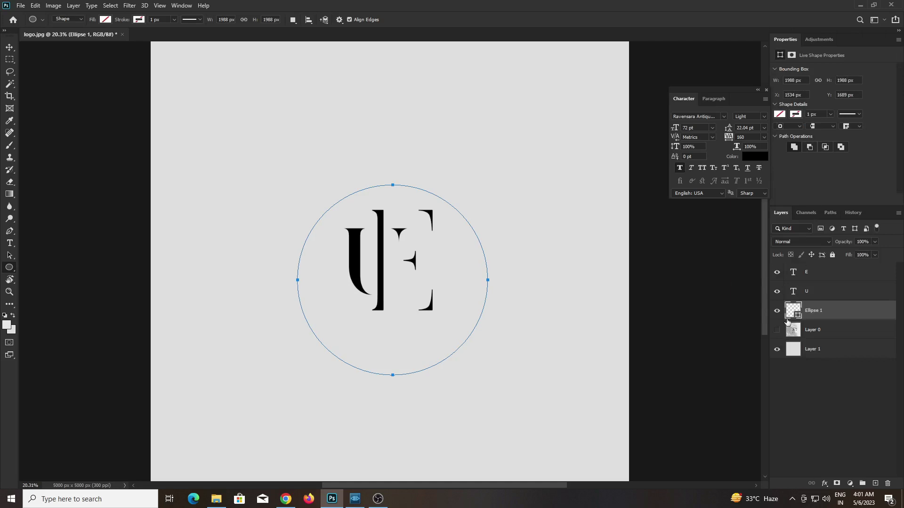
click(777, 331)
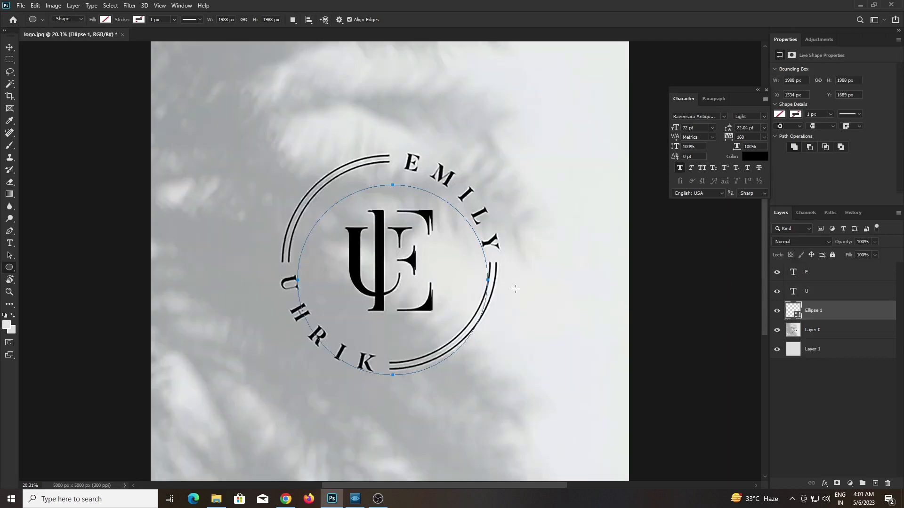
key(v)
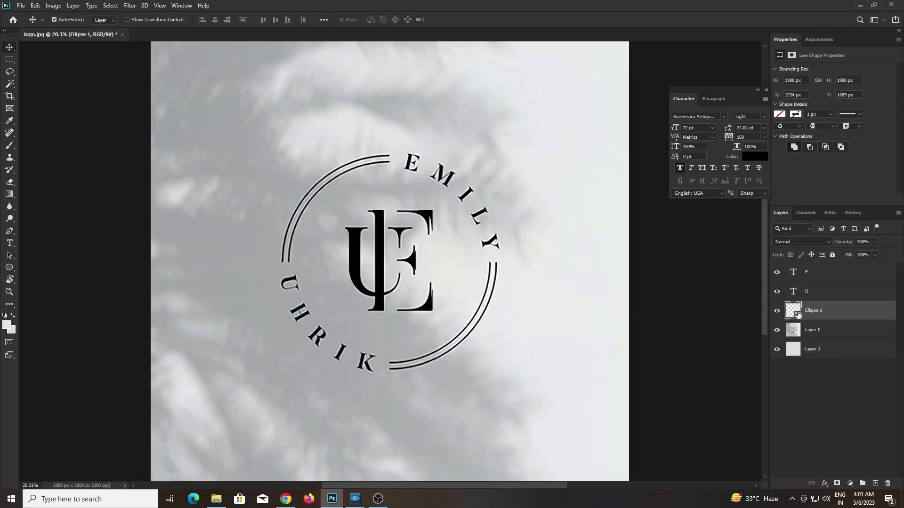
click(795, 115)
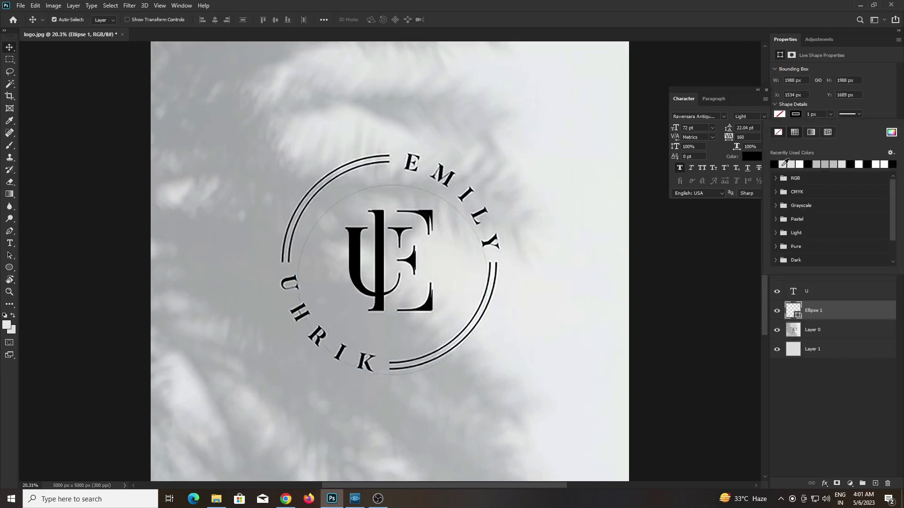
click(797, 116)
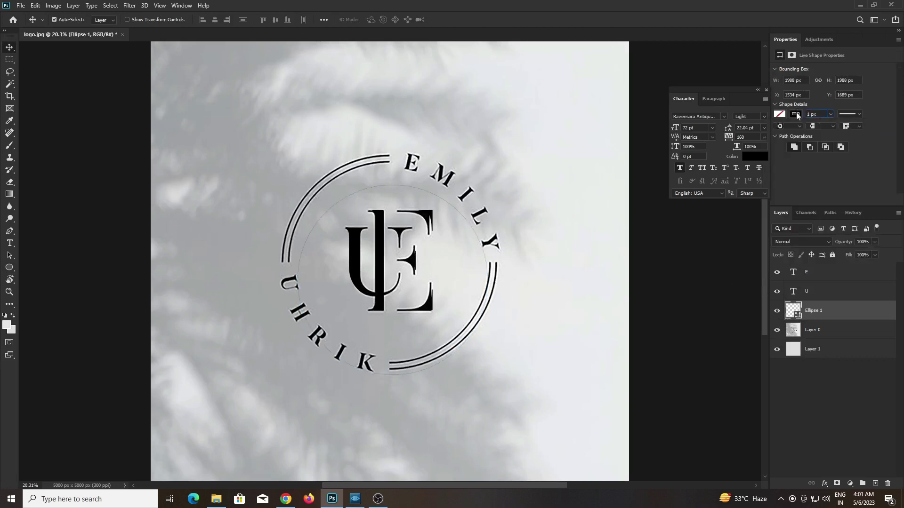
text(3)
key(Return)
Step: Enlarge the circle to trace the inner edge of the reference ring's lettering
key(ctrl+t)
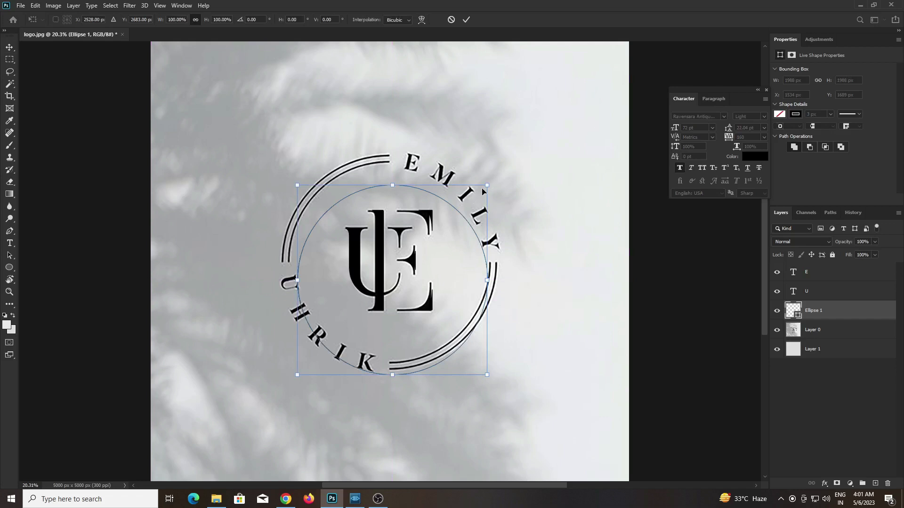
mouse_move(457, 214)
mouse_down()
mouse_move(456, 177)
mouse_move(490, 161)
mouse_move(459, 194)
mouse_up()
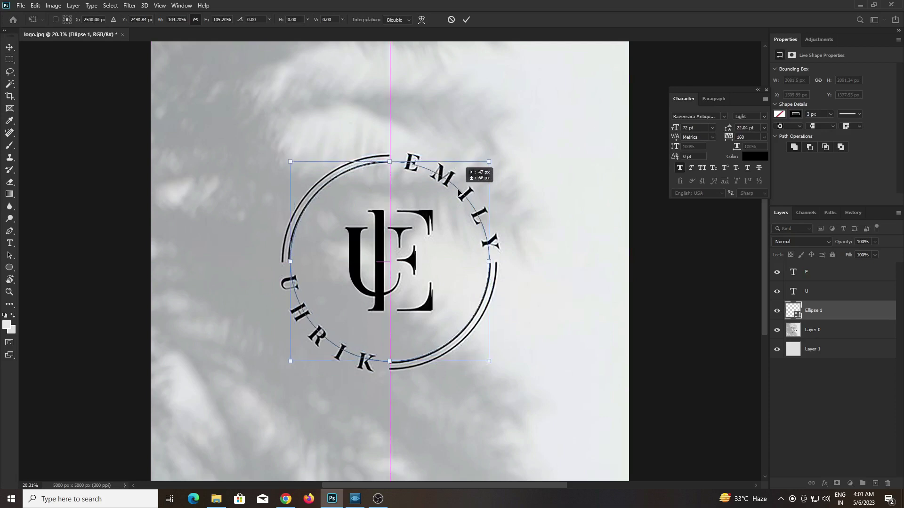
key(Return)
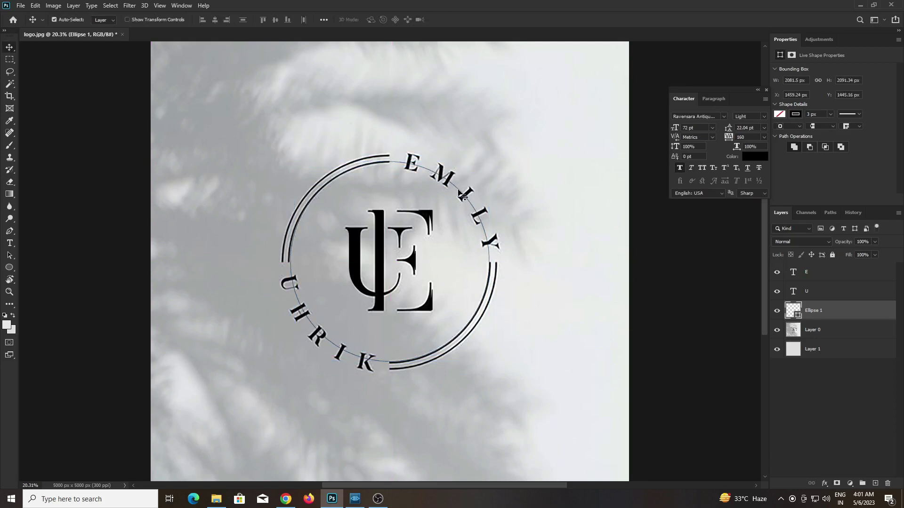
key(t)
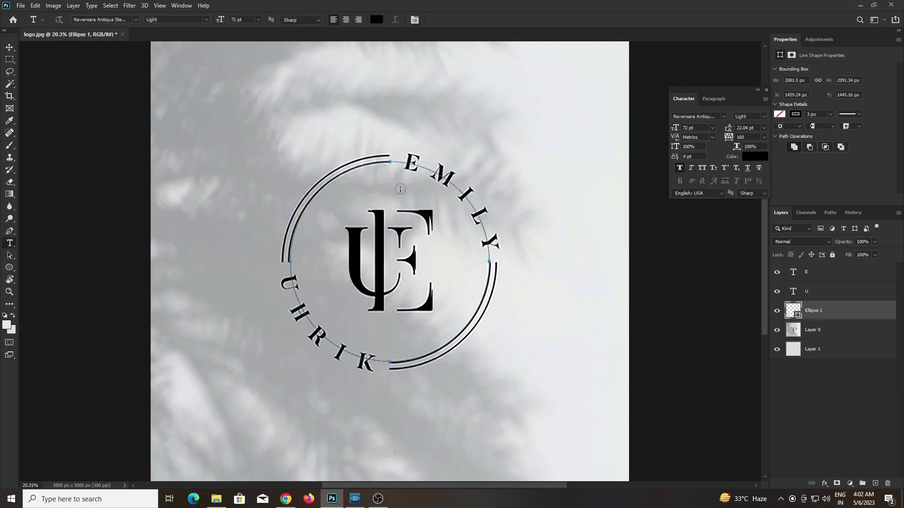
Step: Type the ring's name text along the circle path and select its first word
click(9, 46)
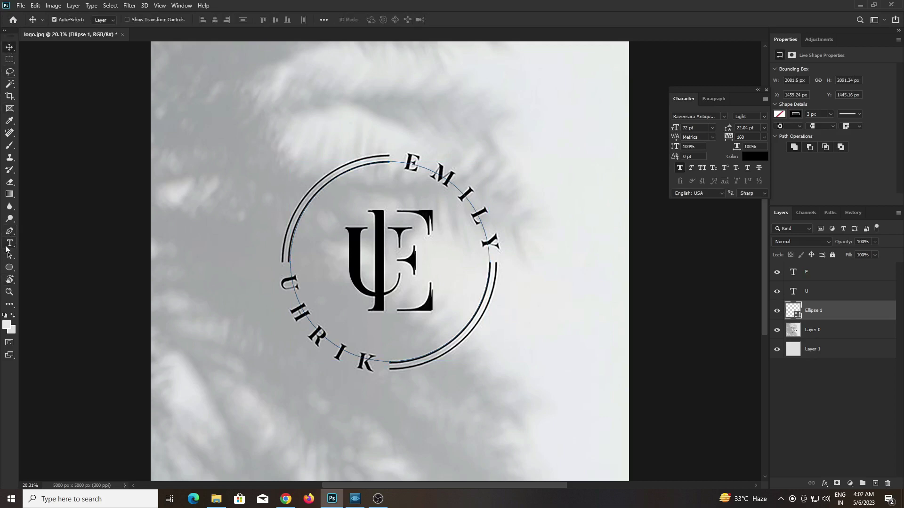
click(6, 248)
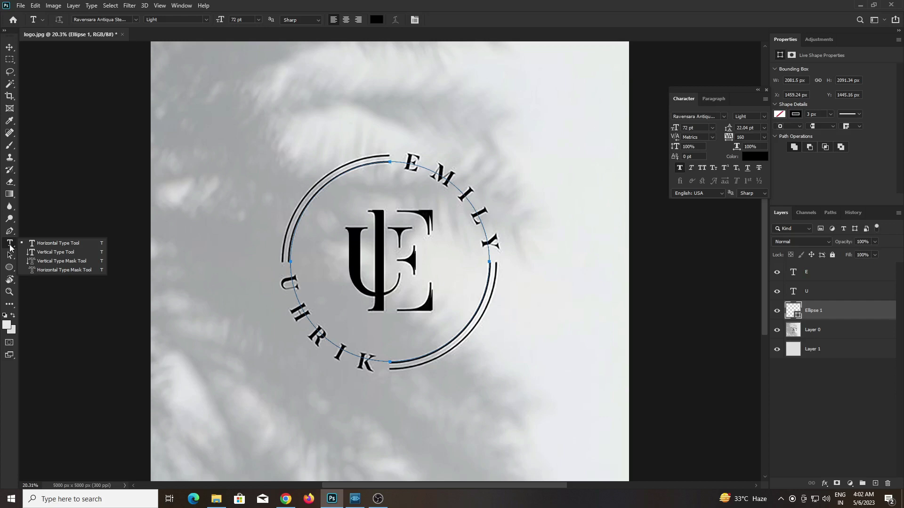
click(399, 162)
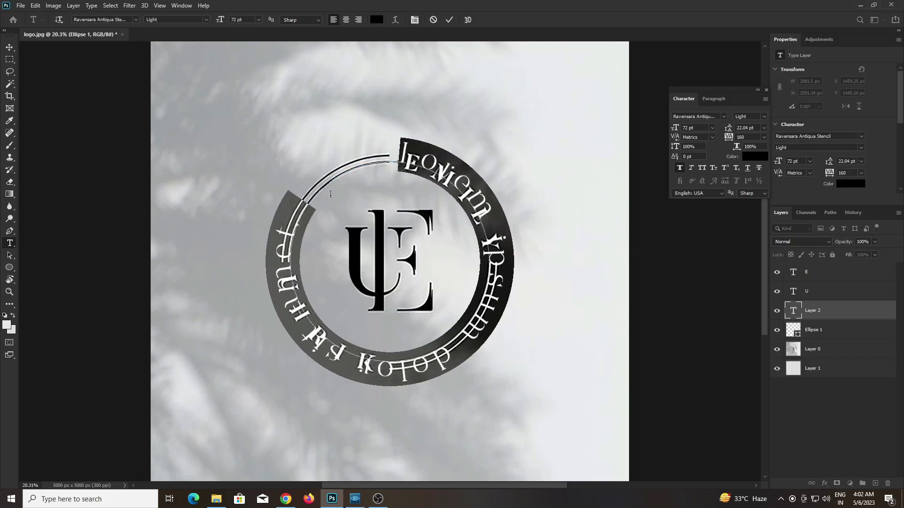
text(EMILY UHRIK)
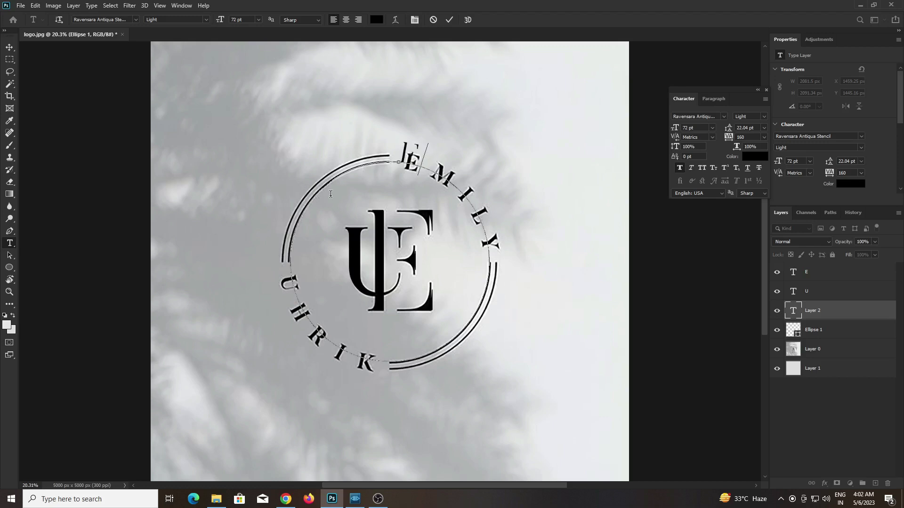
text(M)
text(IL)
key(shift+Home)
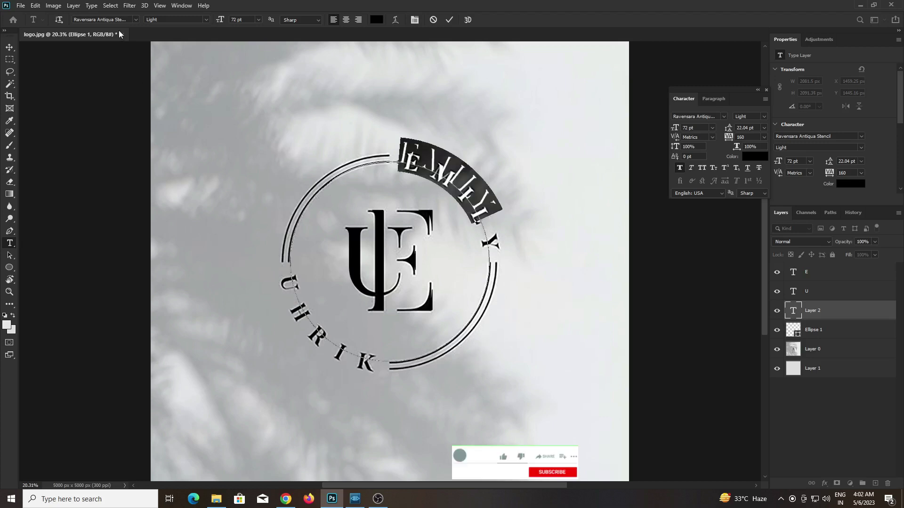
Step: Set the EMILY arc text to the Neothic font at 48 pt with wider letter spacing
click(117, 20)
text(n)
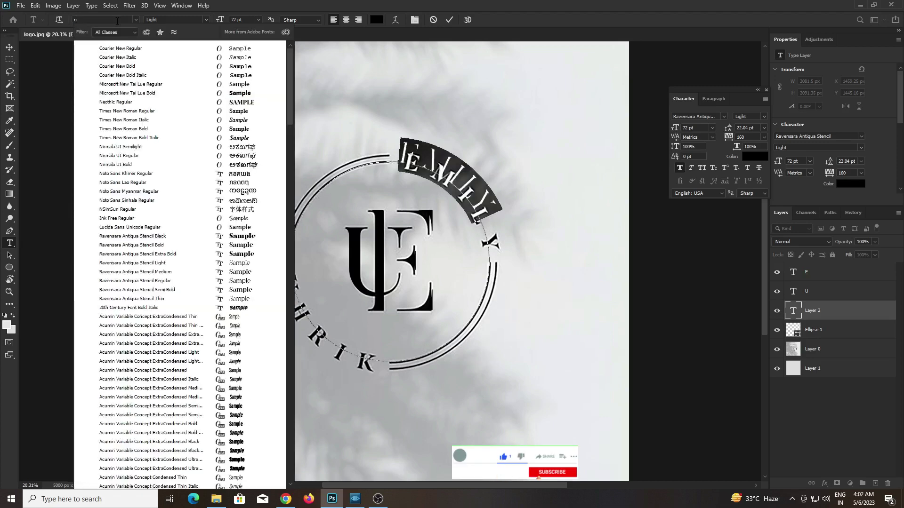
text(eothic)
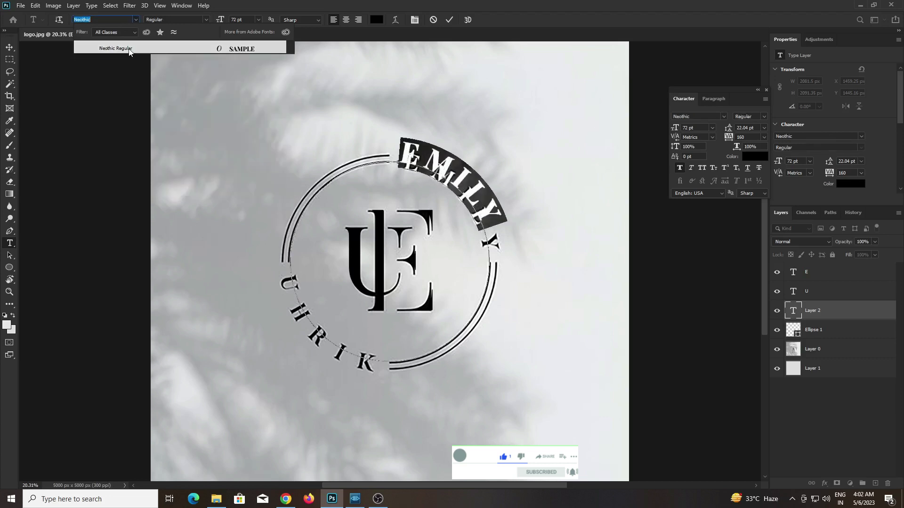
click(120, 48)
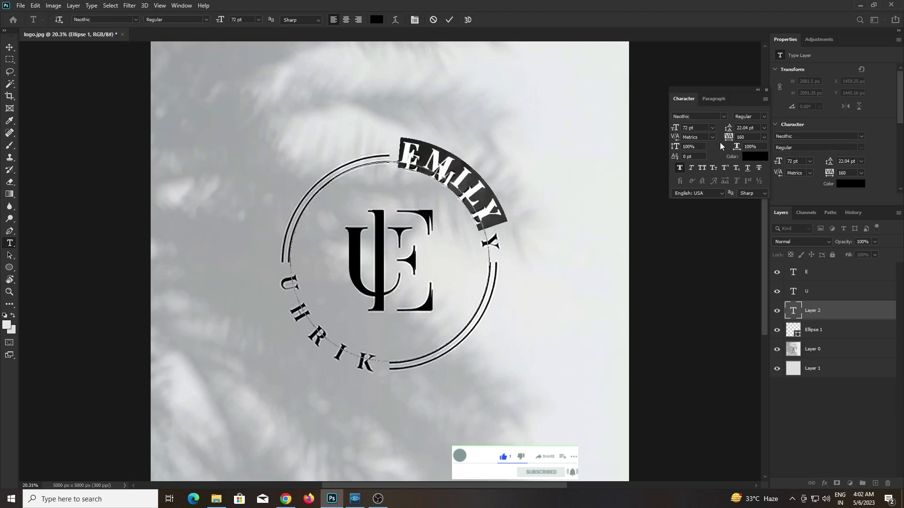
drag(728, 138, 737, 140)
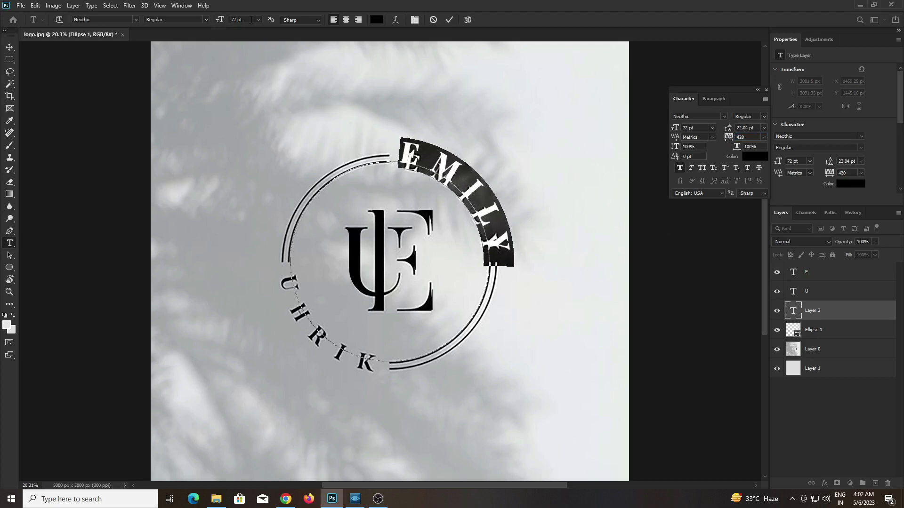
click(258, 20)
click(253, 132)
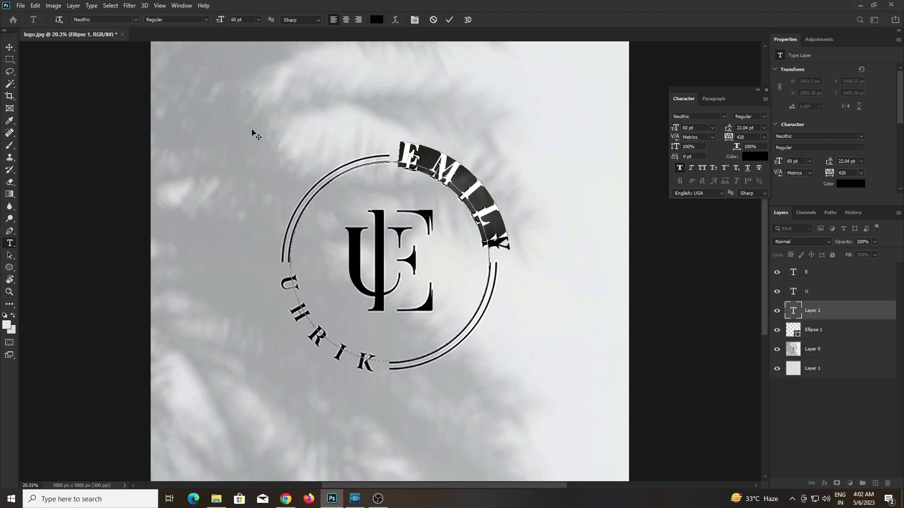
click(256, 19)
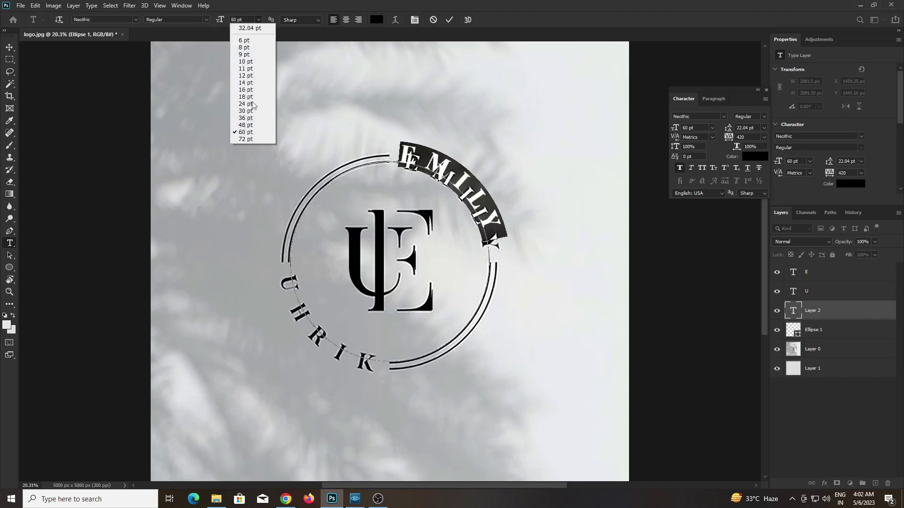
click(249, 127)
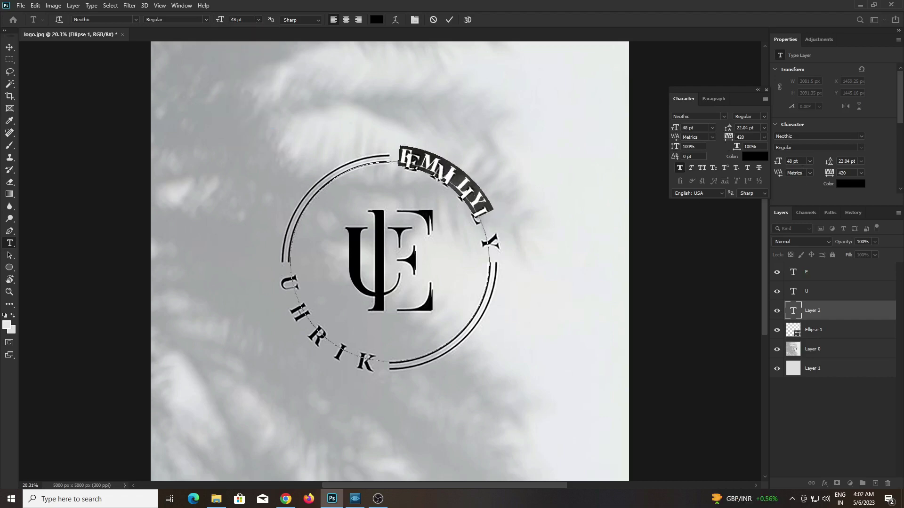
mouse_move(728, 136)
mouse_down()
mouse_move(745, 136)
mouse_move(715, 138)
mouse_up()
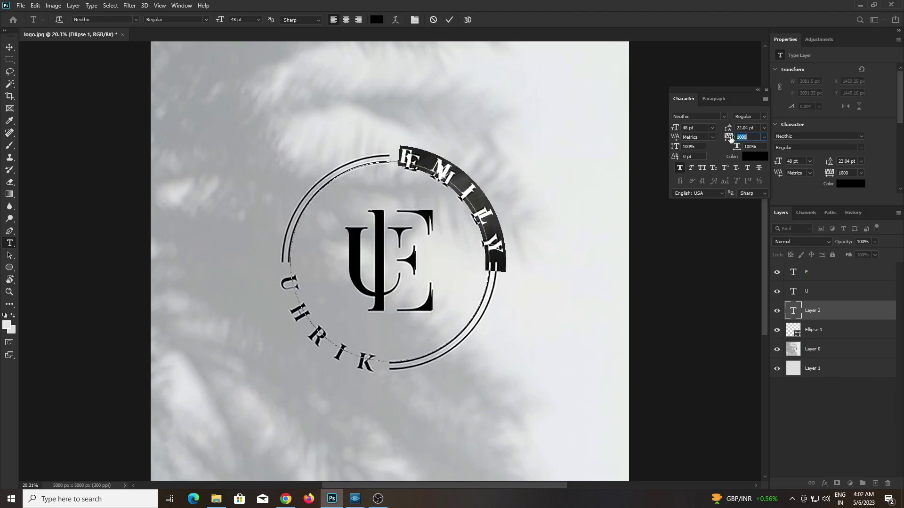
Step: Remove the extra letter so the arc reads EMILY, then rotate it about 2° along the ring
click(399, 161)
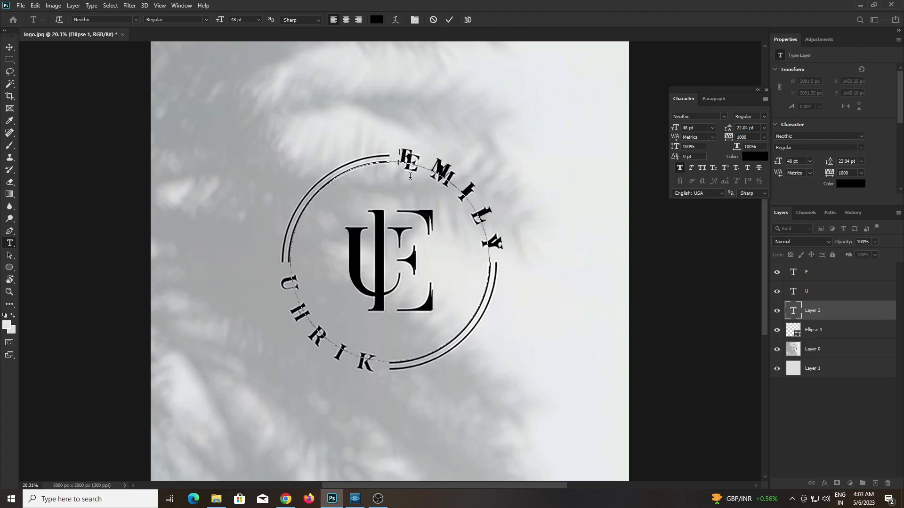
text(E)
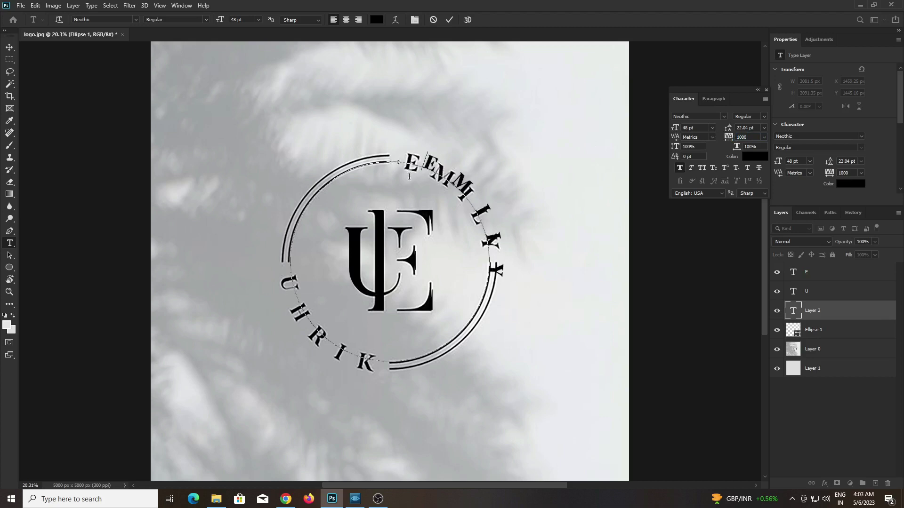
key(BackSpace)
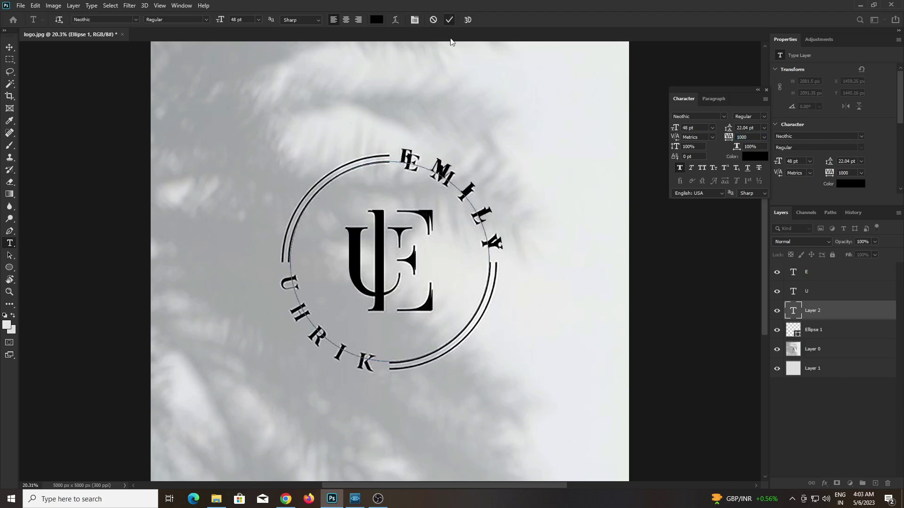
click(449, 19)
key(ctrl+t)
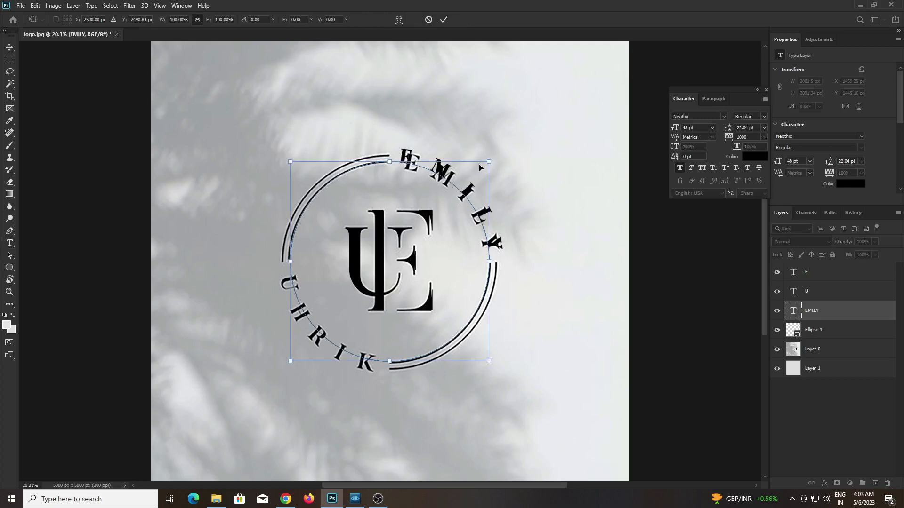
drag(498, 158, 505, 160)
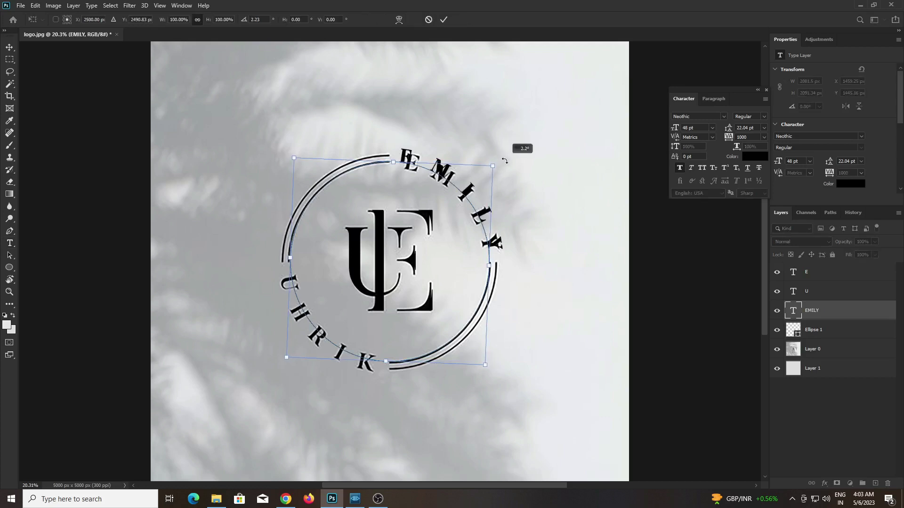
key(Return)
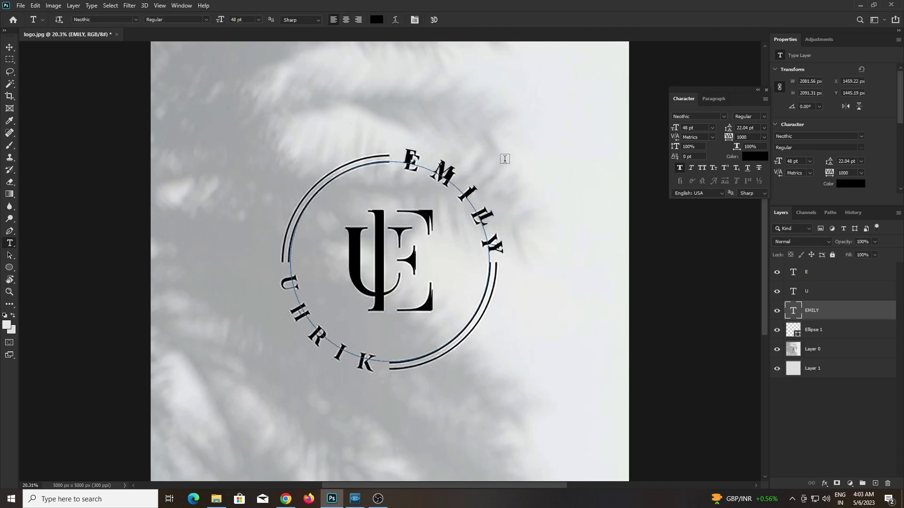
Step: Duplicate the ring's ellipse layer and hide both the copy and the extra EMILY layer
click(813, 331)
key(ctrl+t)
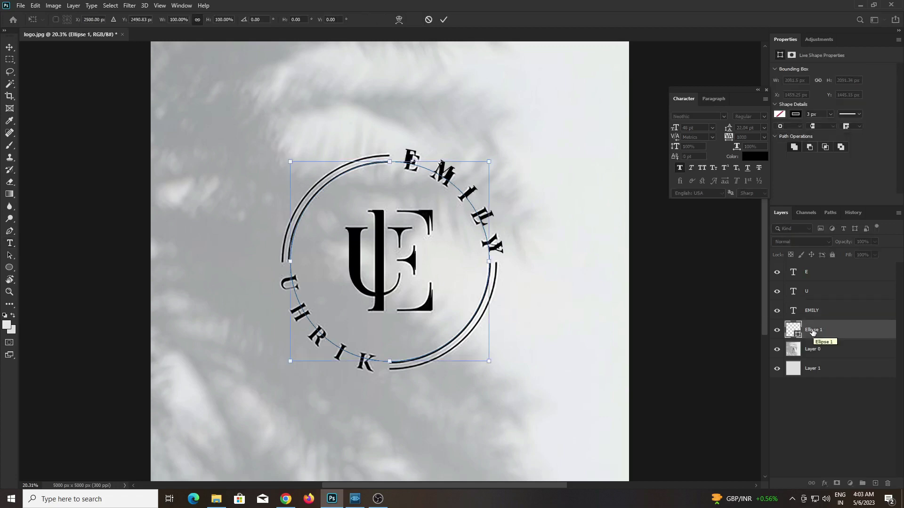
click(441, 21)
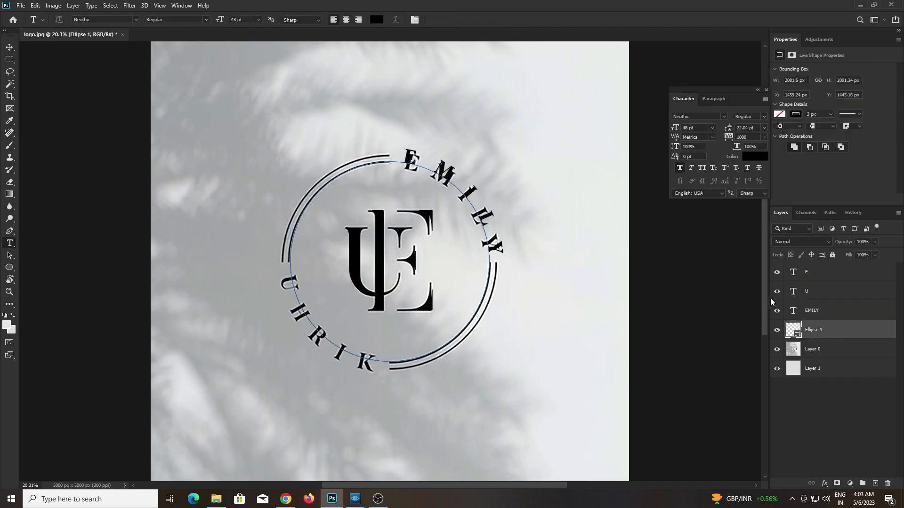
key(ctrl+j)
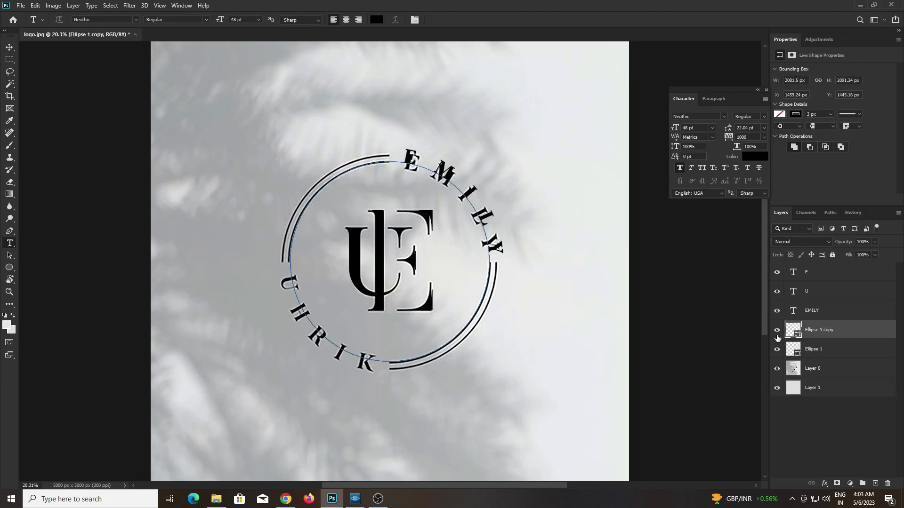
click(777, 329)
click(776, 311)
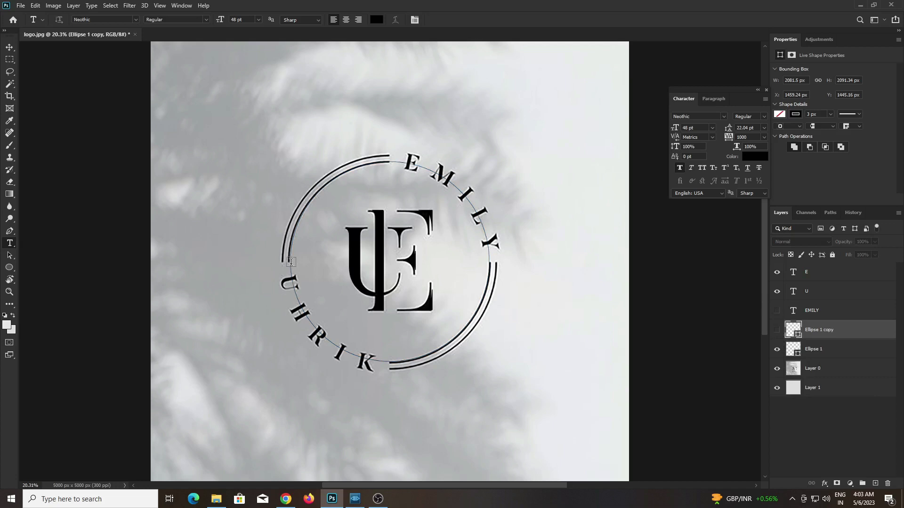
Step: Try starting path text on the original ellipse, then discard the placeholder
click(809, 349)
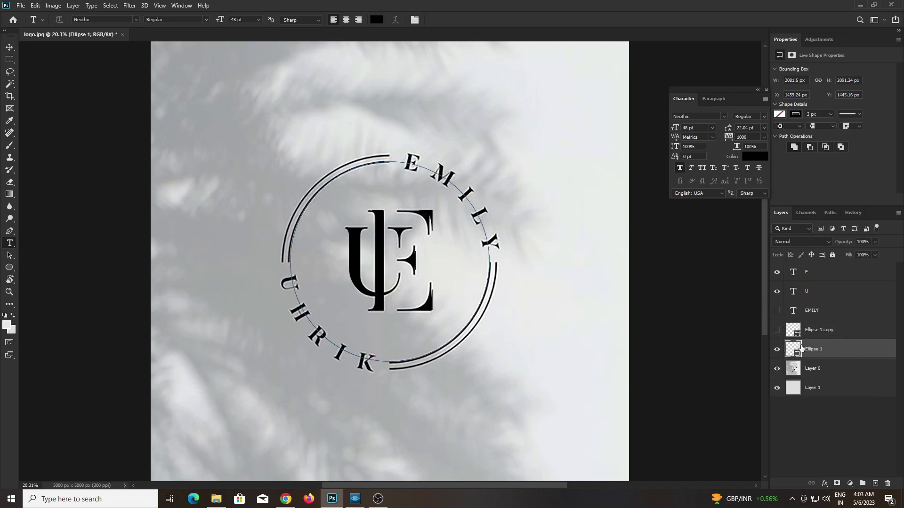
click(297, 263)
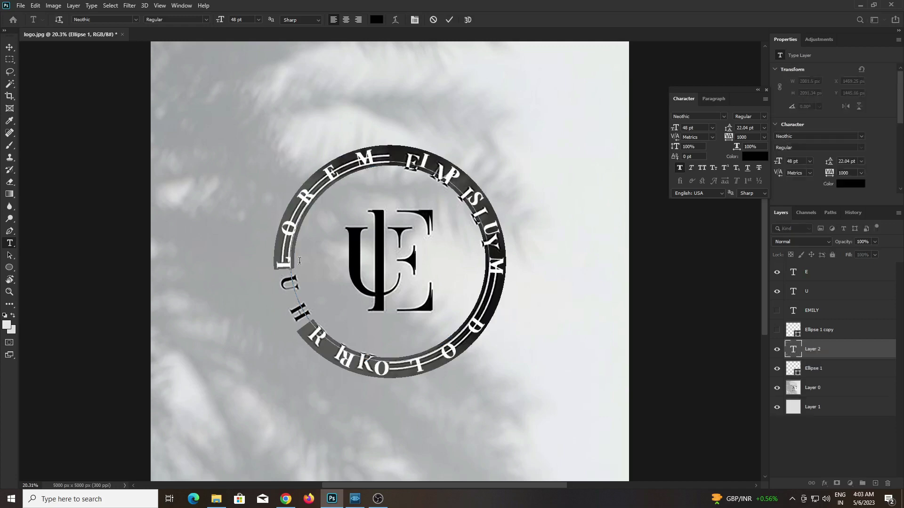
click(433, 19)
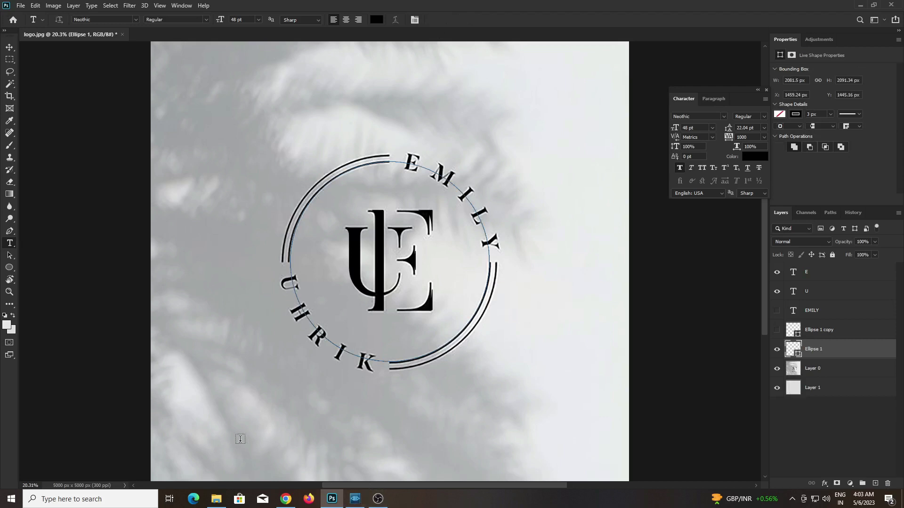
Step: Type UHAIK as a straight text line near the bottom of the canvas
click(279, 451)
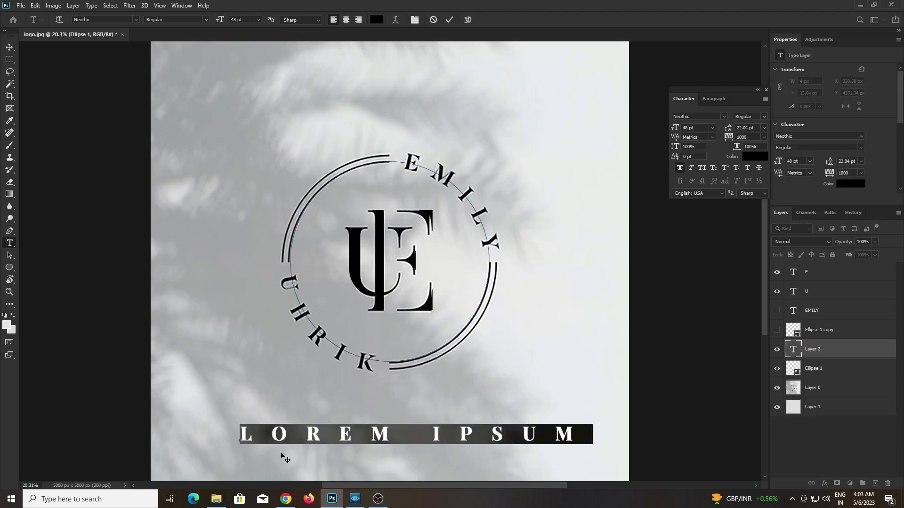
text(U)
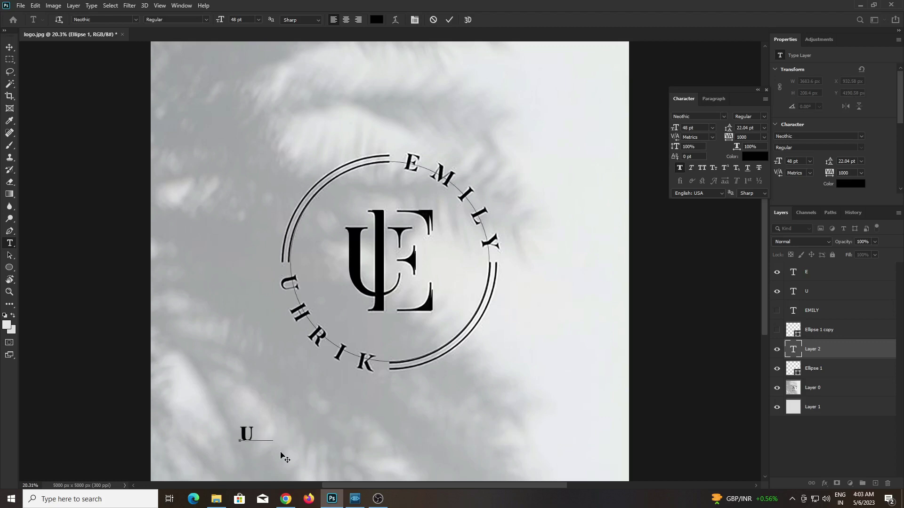
text(H)
text(A)
text(I)
text(K)
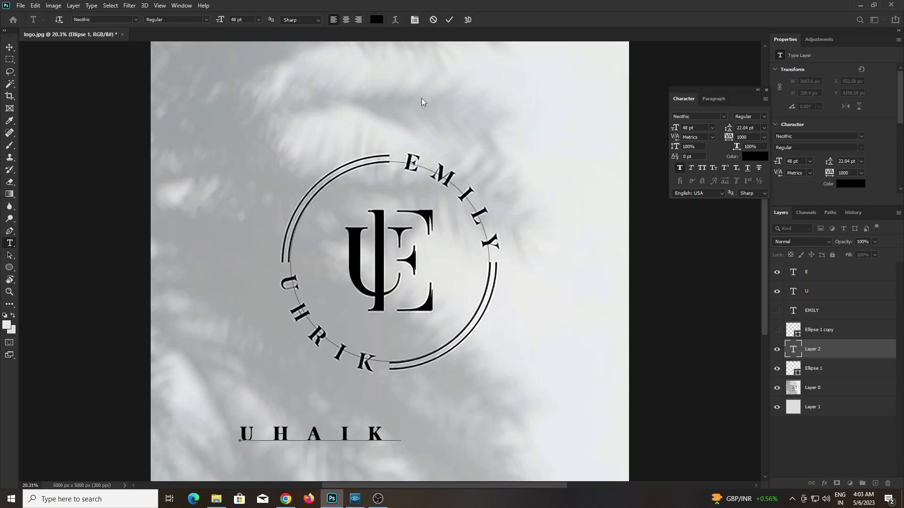
key(ctrl+Return)
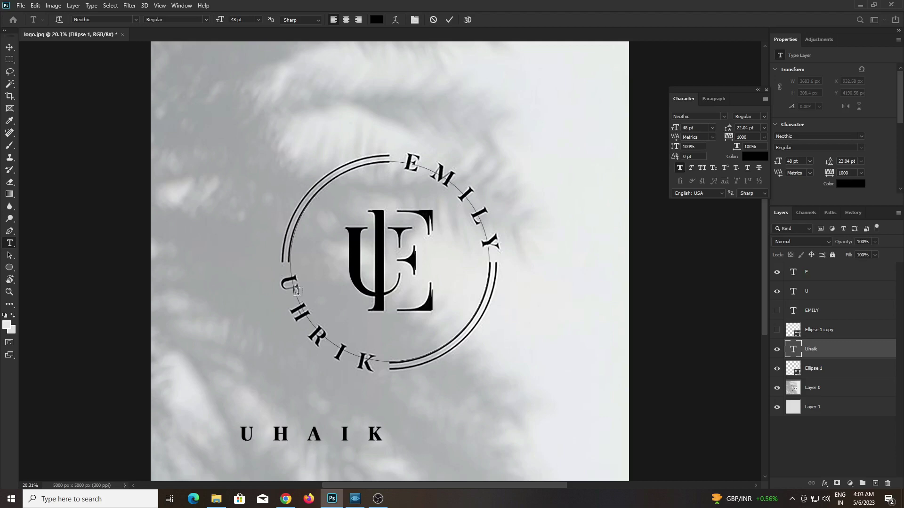
click(801, 377)
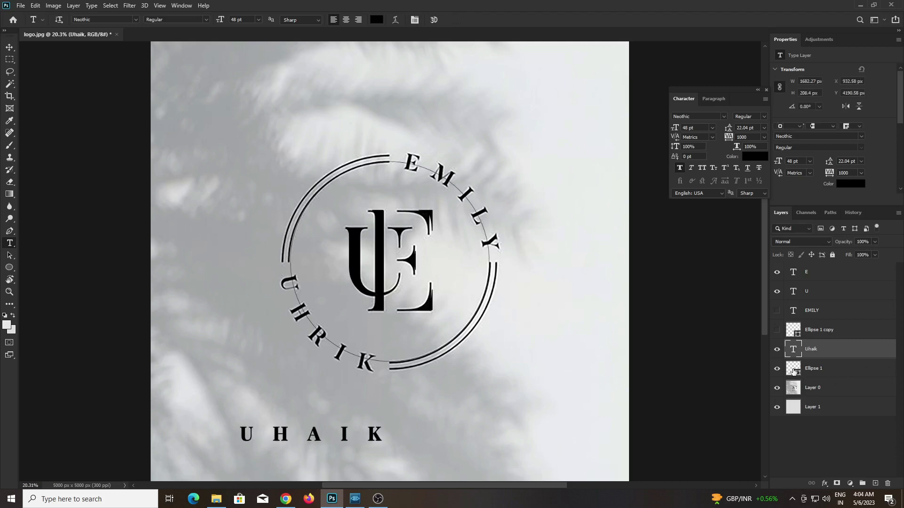
Step: Type KIAHU along the ring's upper-left arc and set its tracking to 900
click(297, 297)
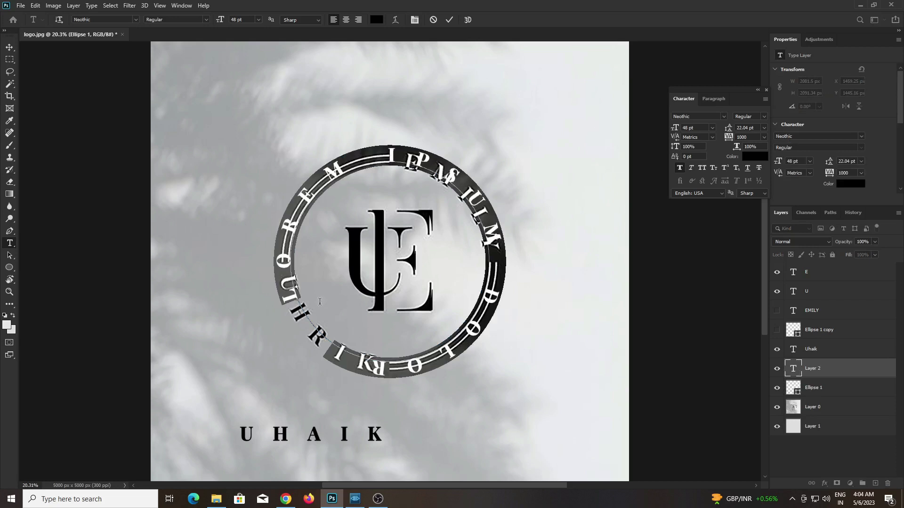
key(BackSpace)
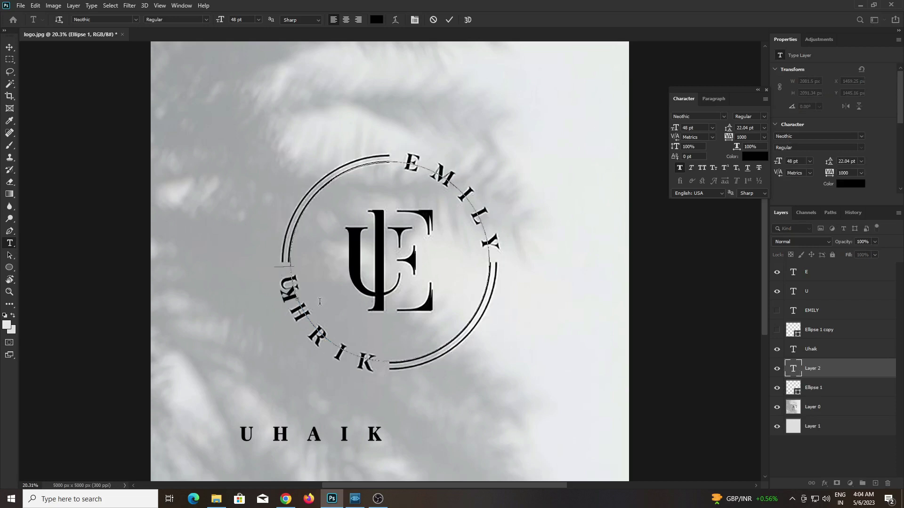
text(I)
text(A)
text(HU)
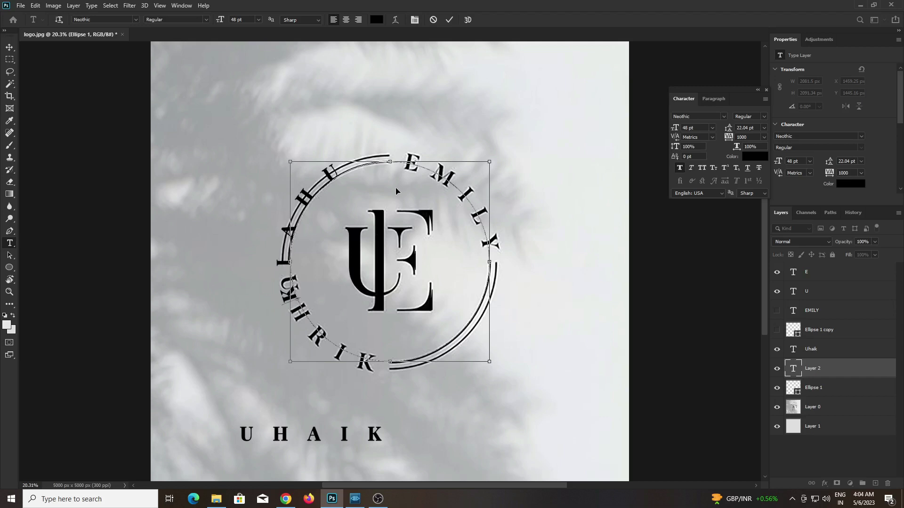
key(ctrl+a)
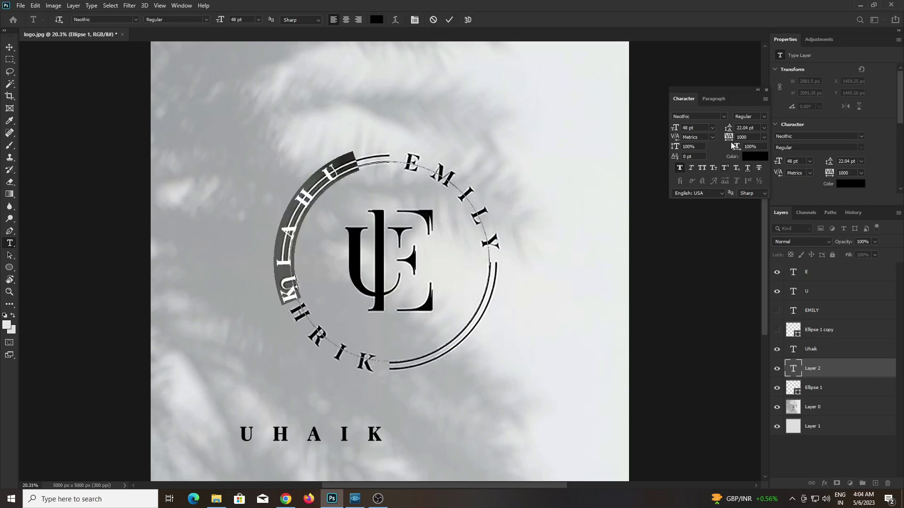
drag(733, 139, 727, 138)
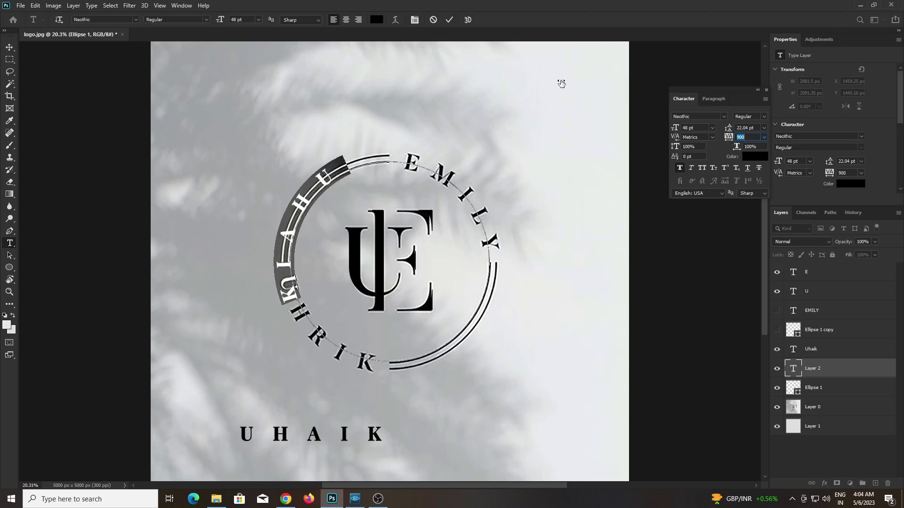
click(449, 20)
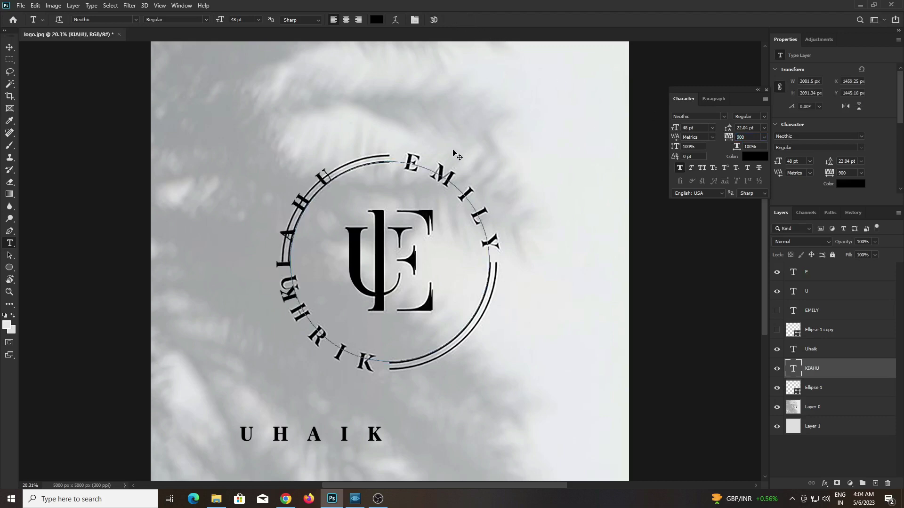
Step: Rotate the KIAHU arc text around the ring in two transforms
key(ctrl+t)
drag(509, 158, 419, 149)
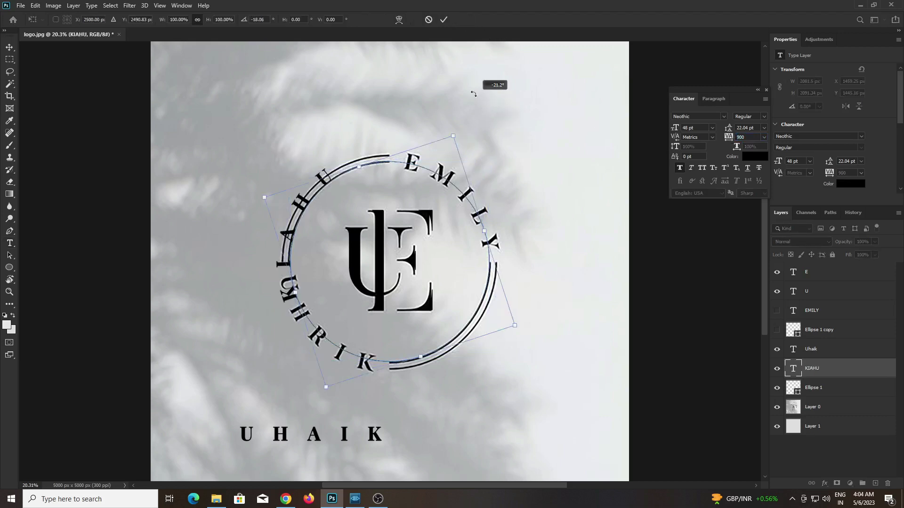
scroll(419, 148, up, 1)
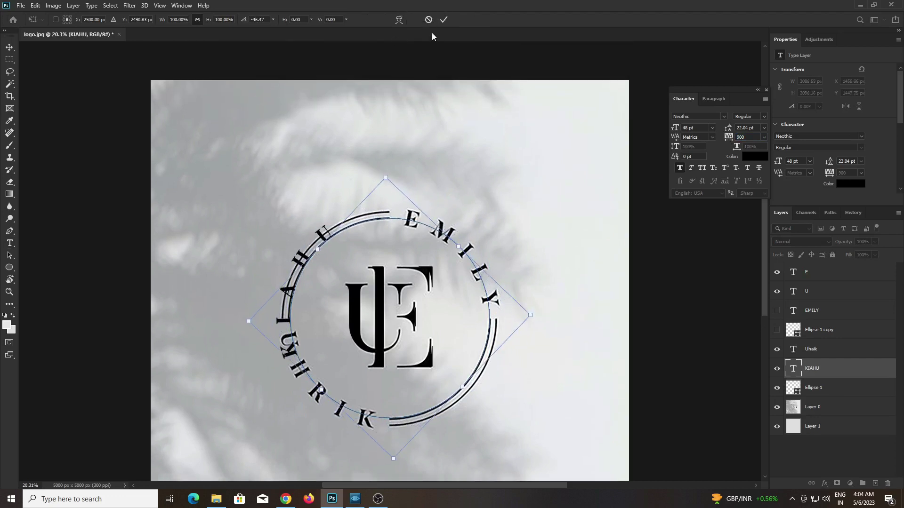
key(Return)
key(ctrl+0)
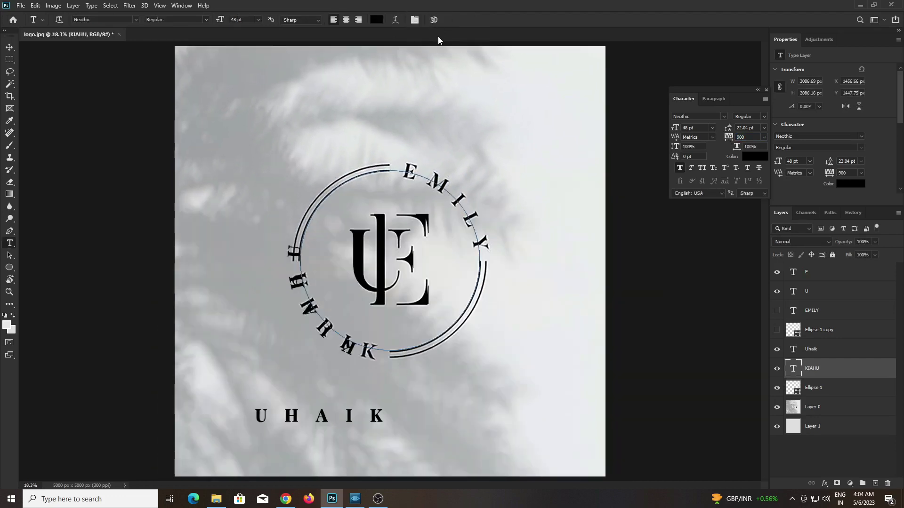
key(ctrl+t)
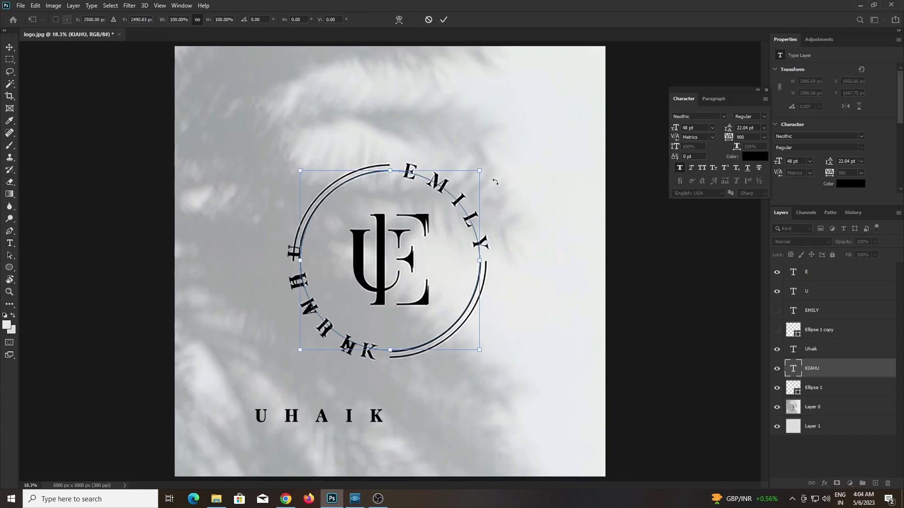
drag(495, 164, 506, 139)
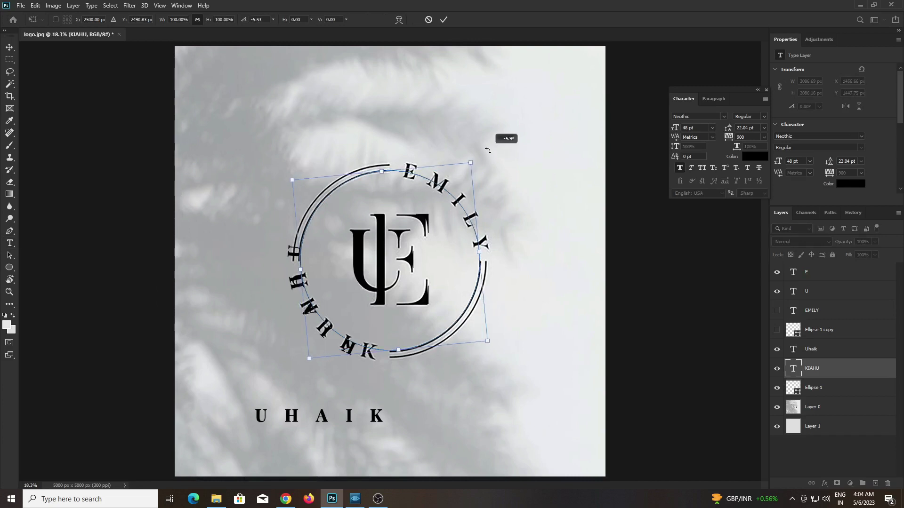
click(444, 20)
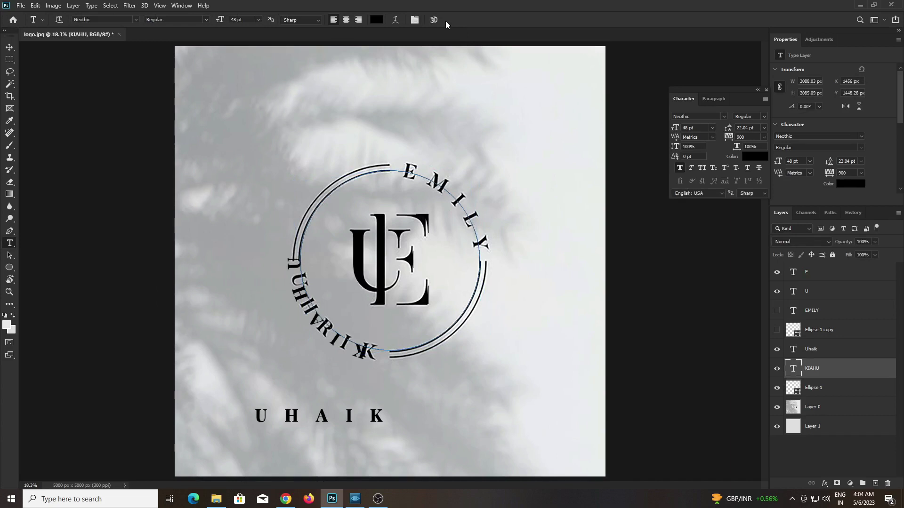
Step: Toggle the rulers and rotate the arc text about ten degrees more
key(ctrl+r)
key(ctrl+r)
key(ctrl+t)
drag(491, 169, 484, 146)
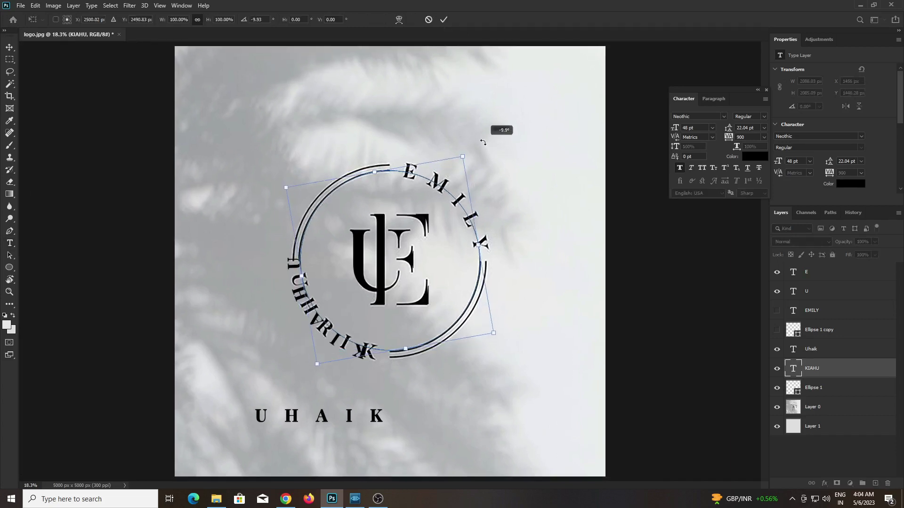
click(443, 19)
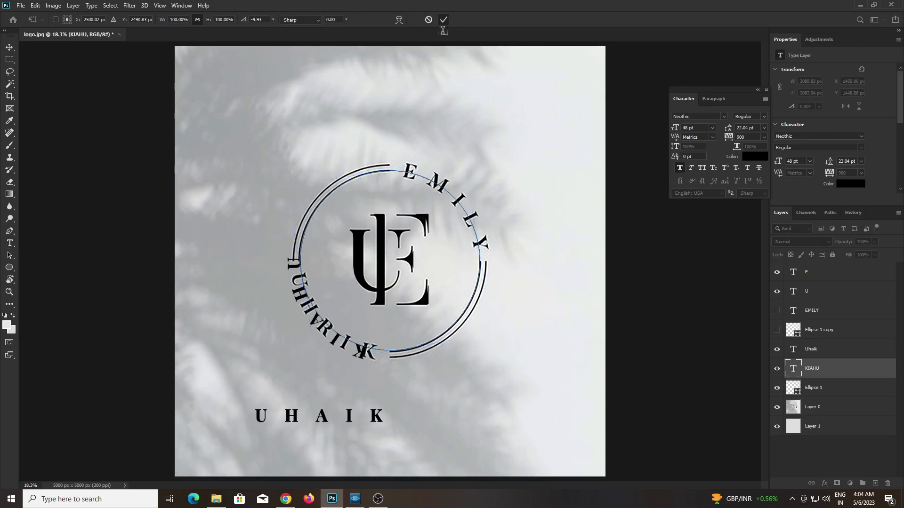
key(t)
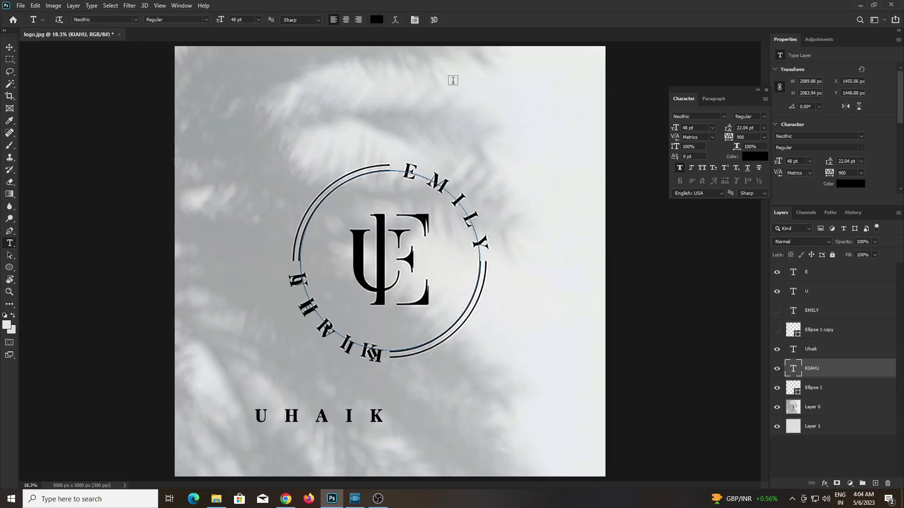
Step: Flip the curved KIAHU text horizontally
key(ctrl+t)
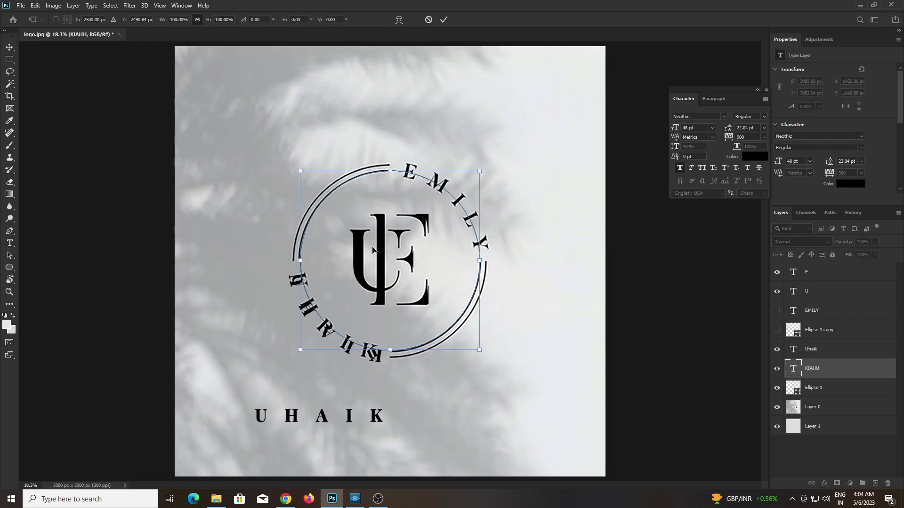
right_click(372, 249)
click(417, 405)
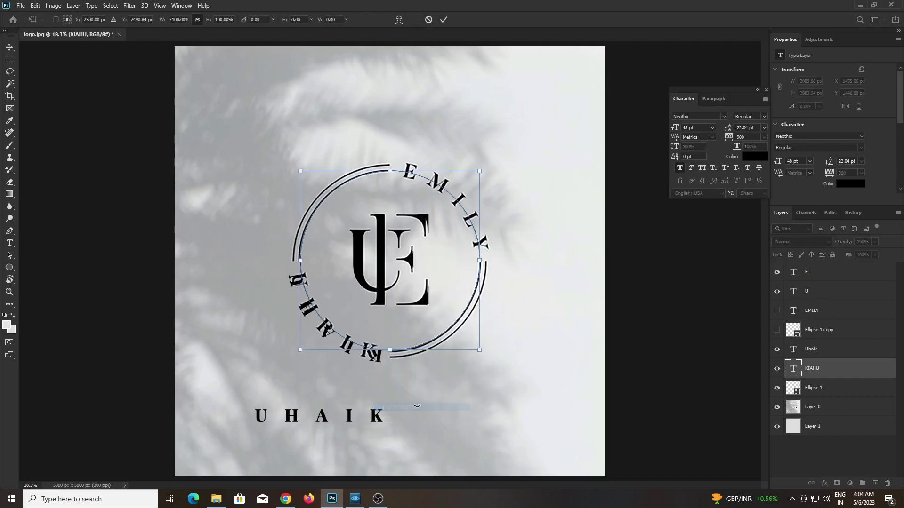
click(443, 19)
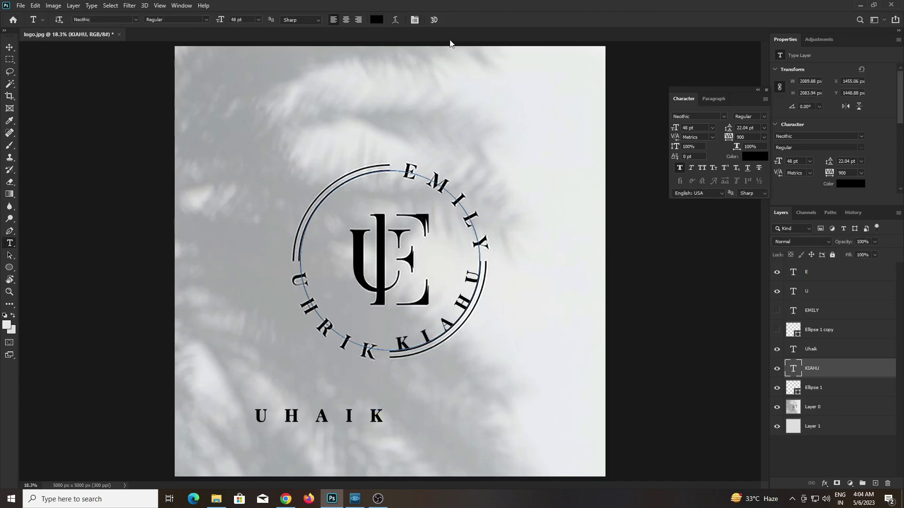
Step: Rotate the flipped text about 102° onto the ring's lower-left and show the rulers
key(ctrl+t)
drag(511, 147, 546, 332)
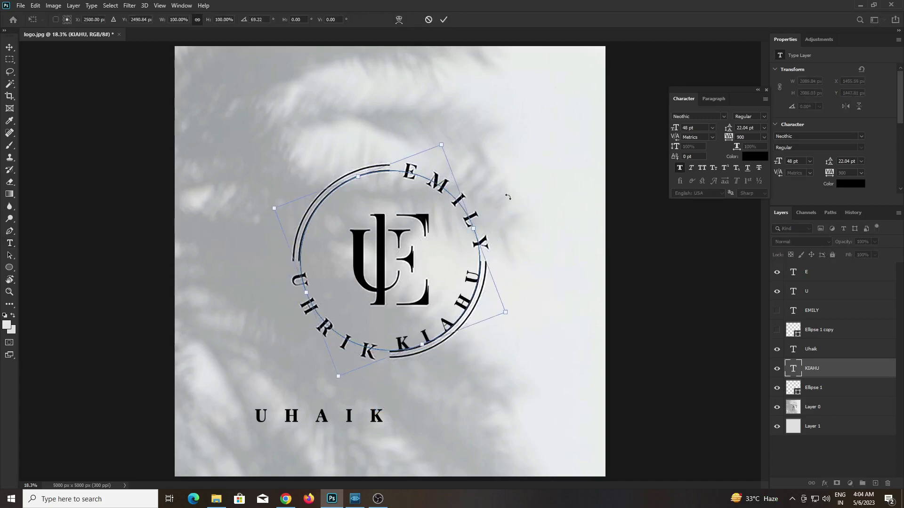
drag(492, 160, 525, 202)
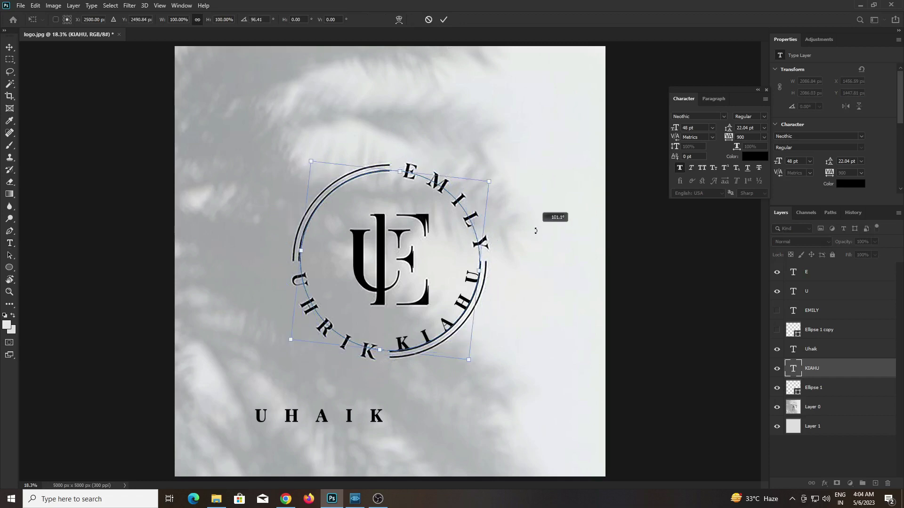
click(443, 19)
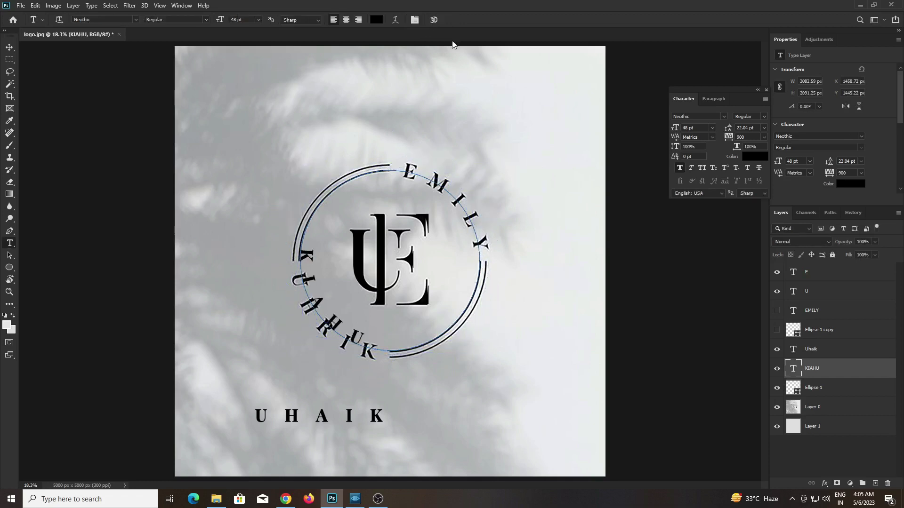
key(ctrl+r)
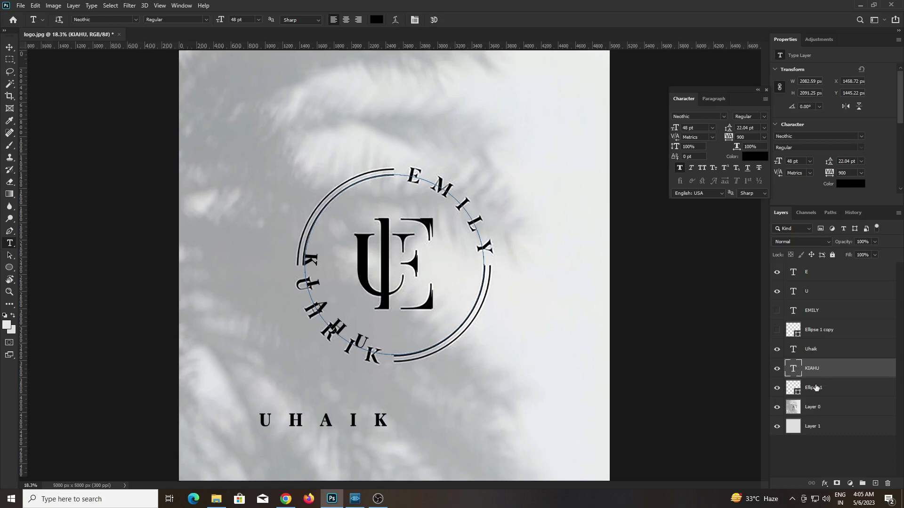
Step: Change the curved text from KIAHU to UHAIK
double_click(793, 368)
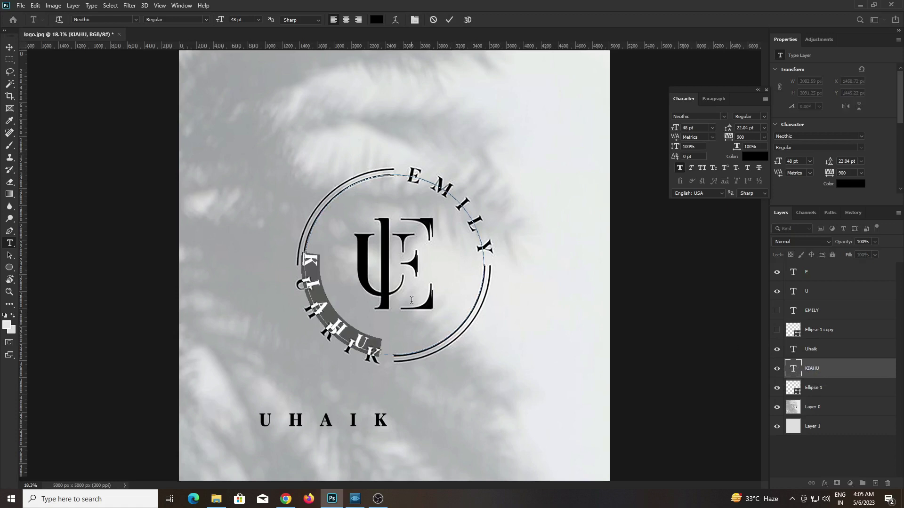
text(U)
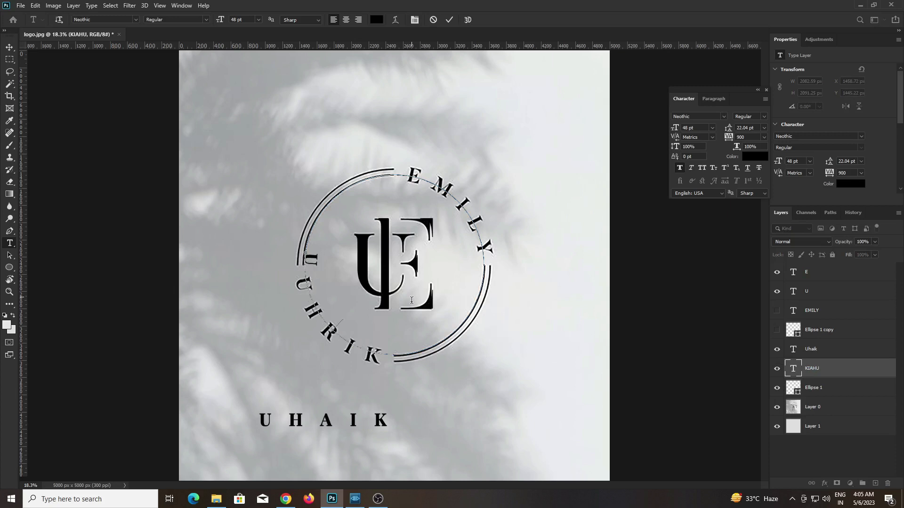
text(HAIK)
click(447, 20)
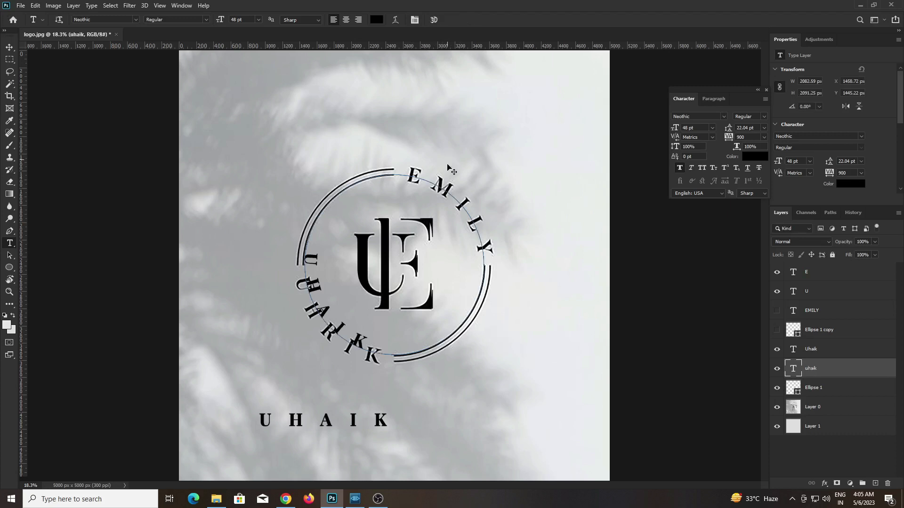
Step: Rotate the curved UHAIK text slightly counter-clockwise in two small turns
key(ctrl+t)
drag(498, 184, 508, 163)
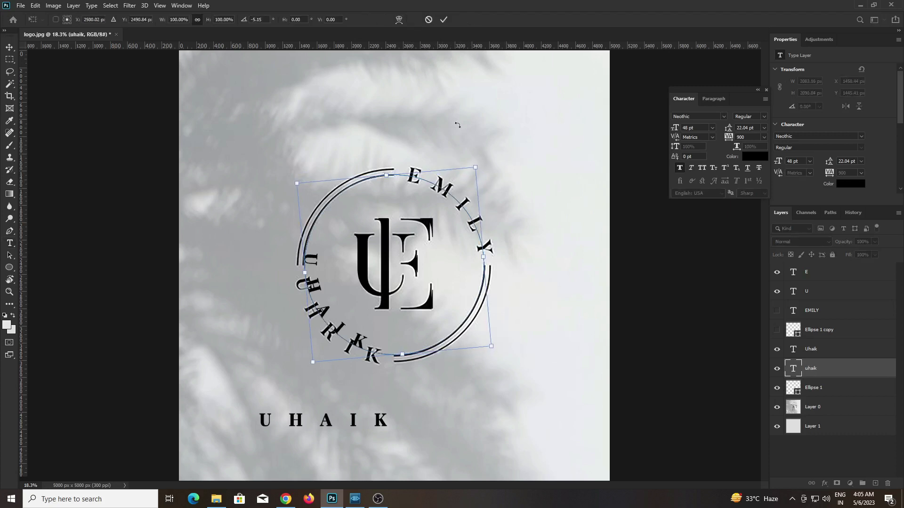
click(444, 20)
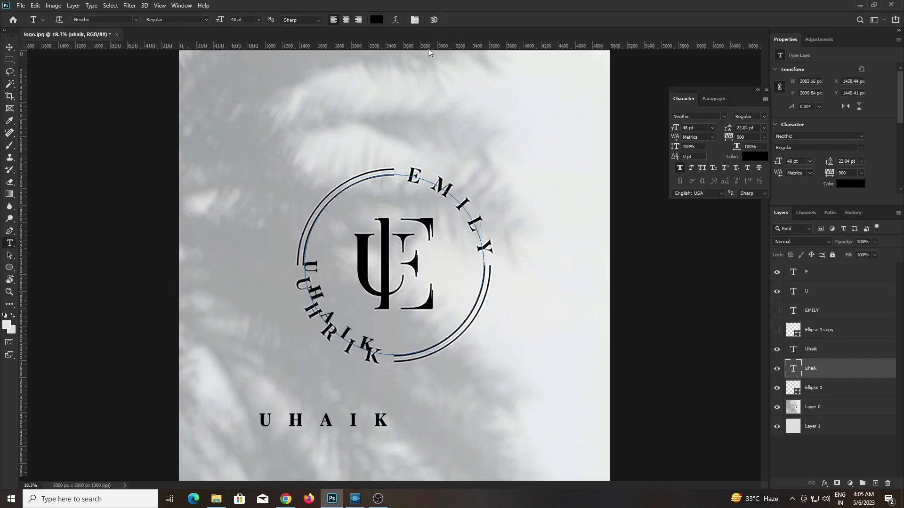
key(ctrl+t)
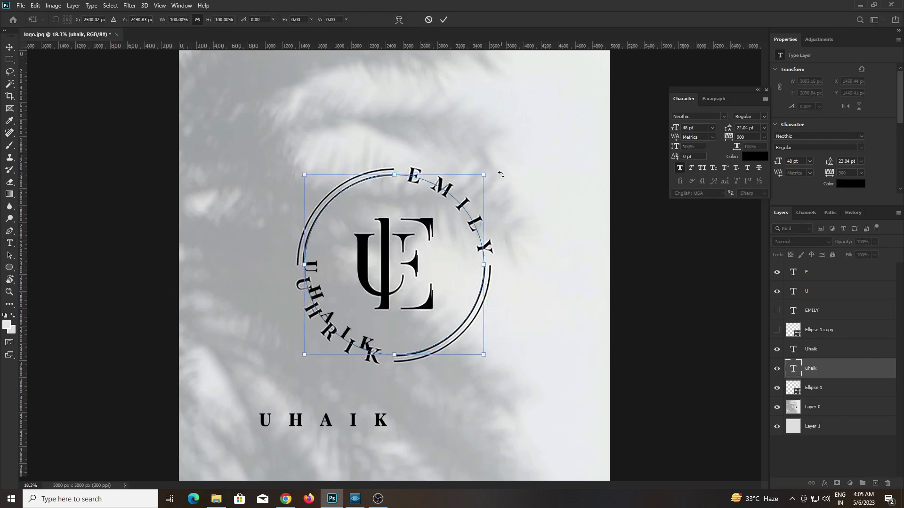
drag(500, 174, 511, 143)
click(443, 19)
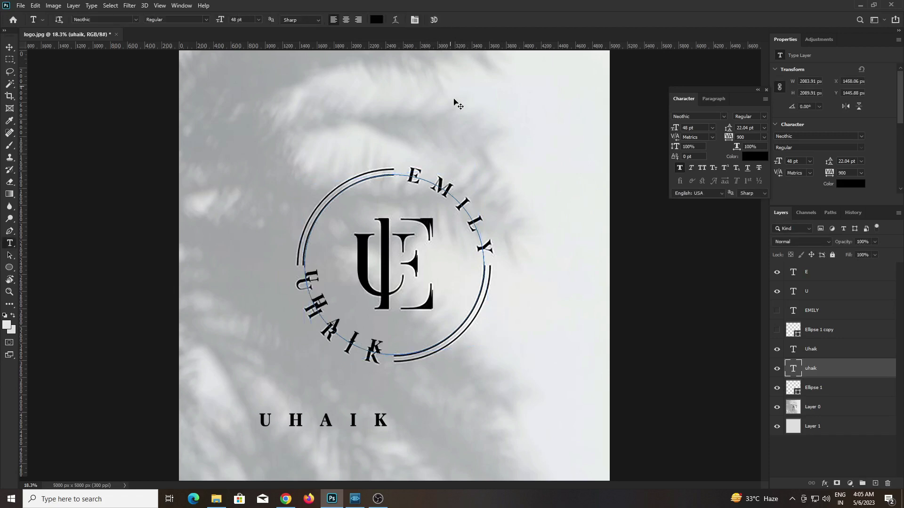
Step: Enlarge the curved UHAIK text to about 107%
key(ctrl+t)
drag(485, 175, 493, 169)
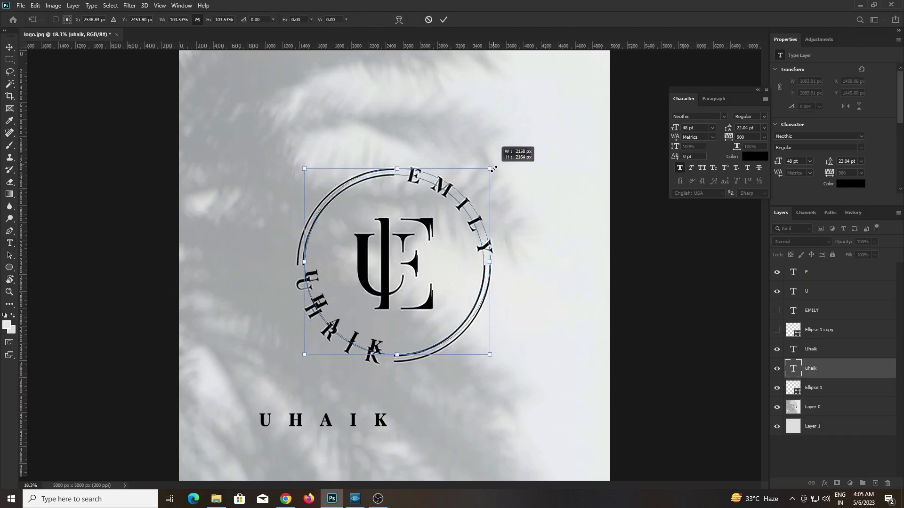
key(ctrl+z)
drag(484, 176, 489, 167)
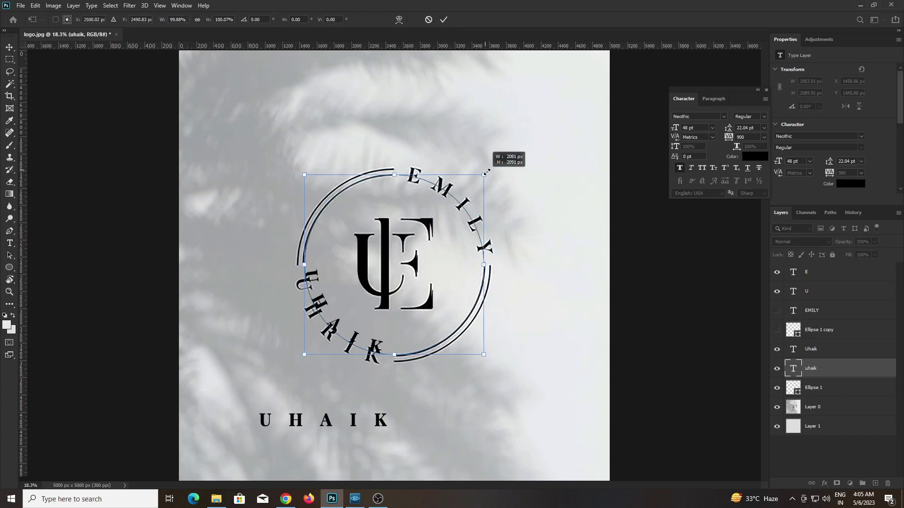
click(428, 20)
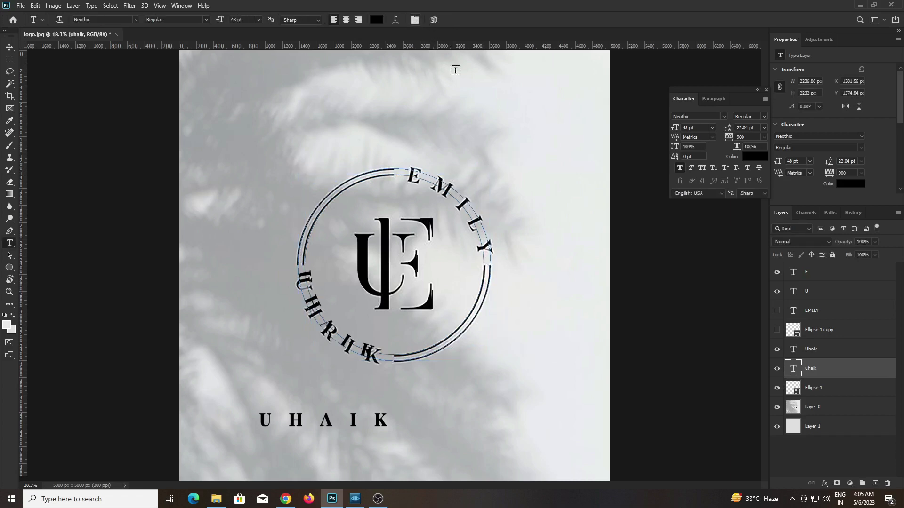
Step: Hide the background and both ellipse rings, and show the curved EMILY text
click(776, 407)
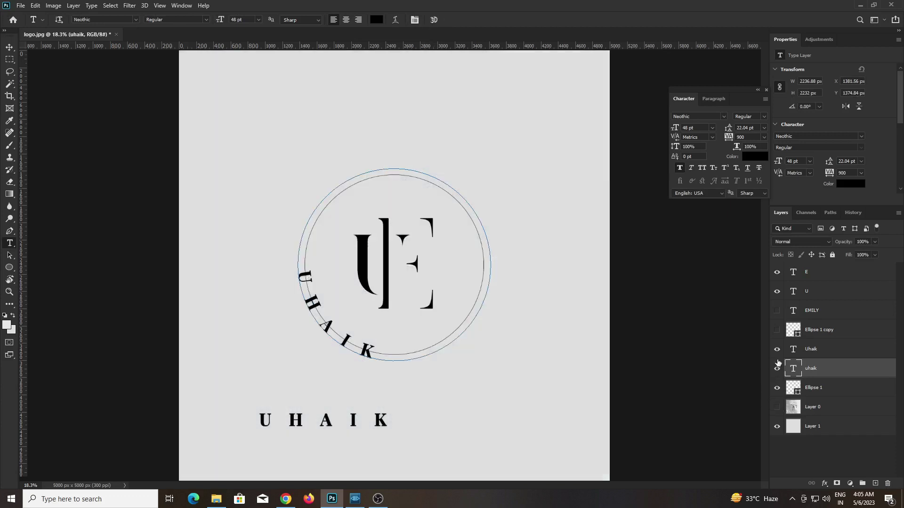
click(777, 330)
click(777, 311)
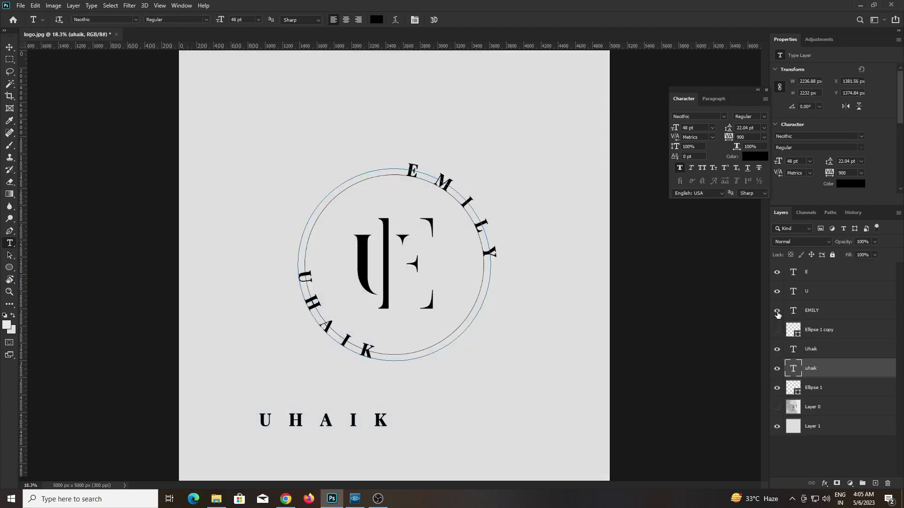
click(776, 388)
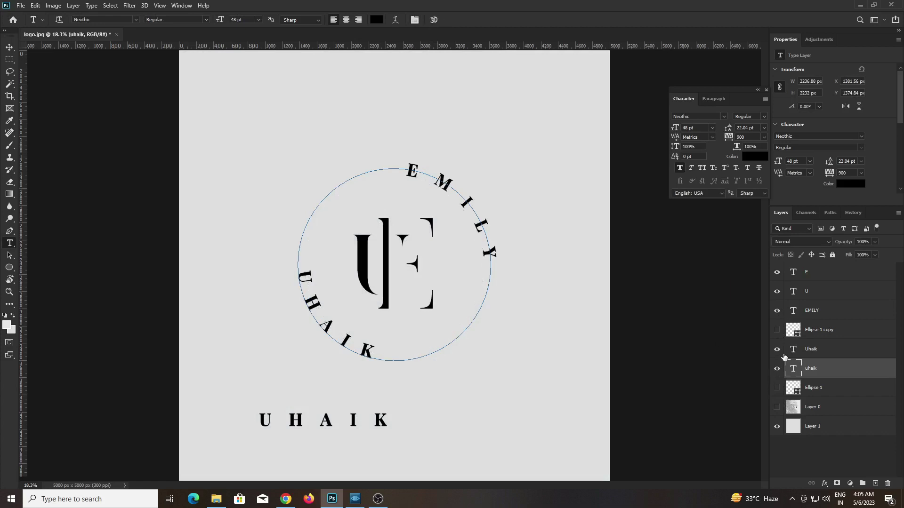
Step: Delete the straight UHAIK, Ellipse 1 and Ellipse 1 copy layers
click(11, 49)
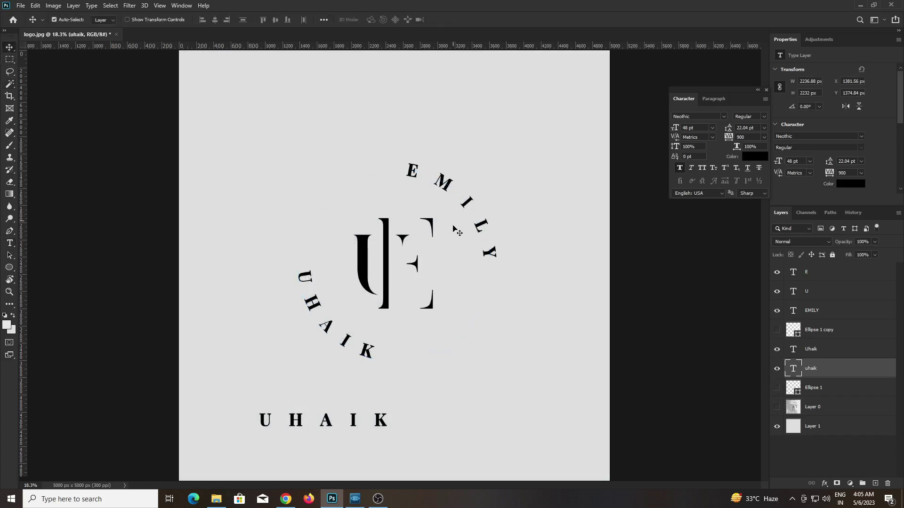
click(382, 419)
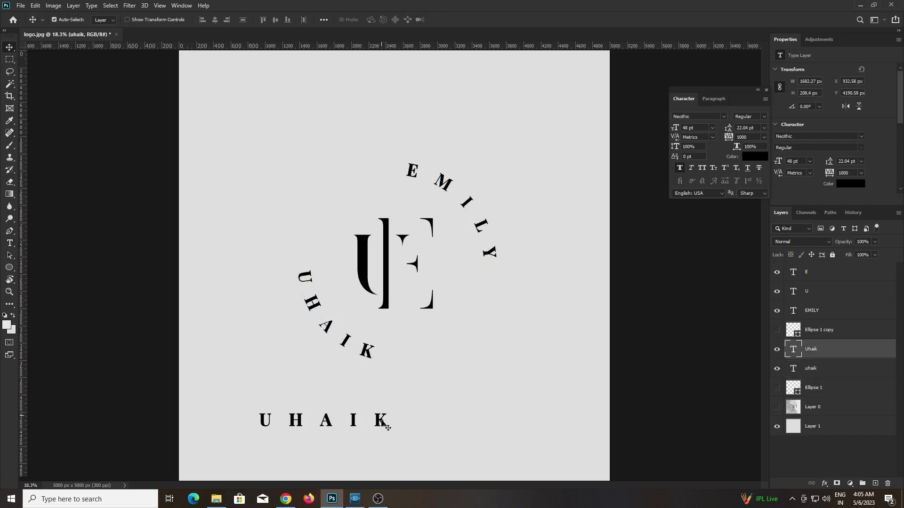
key(Delete)
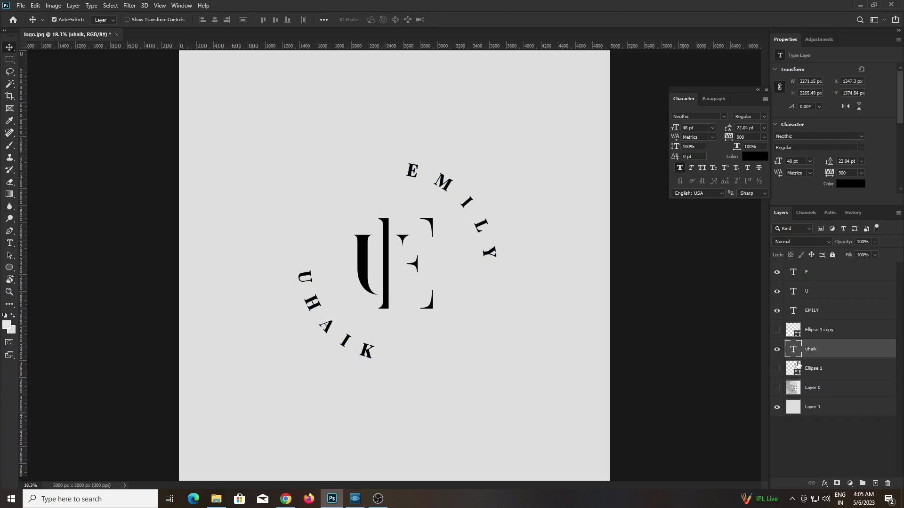
click(821, 369)
key(Delete)
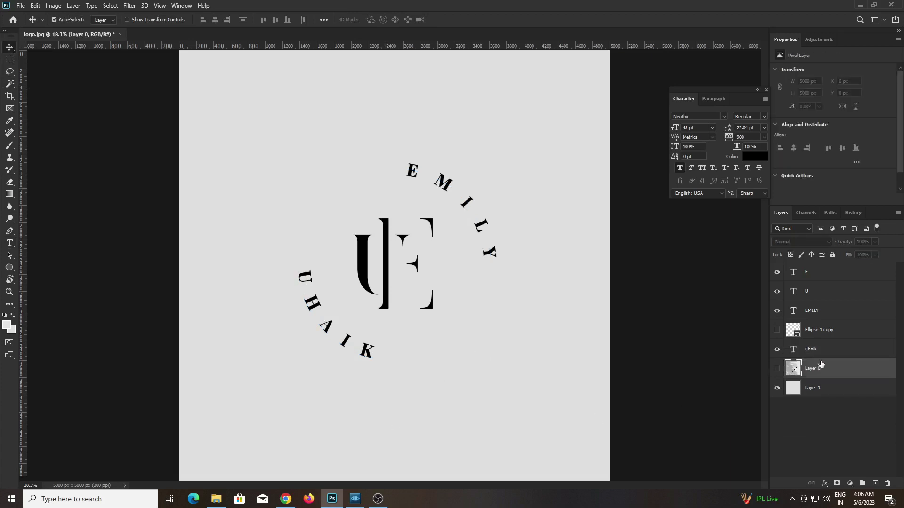
click(816, 337)
key(Delete)
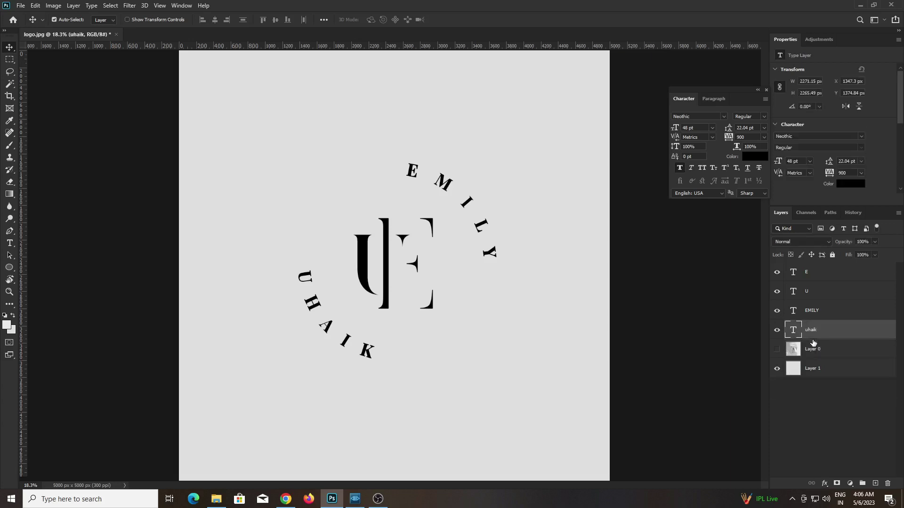
Step: Show the original logo layer and hide the uhaik, EMILY, U and E layers
click(777, 349)
click(777, 330)
click(776, 310)
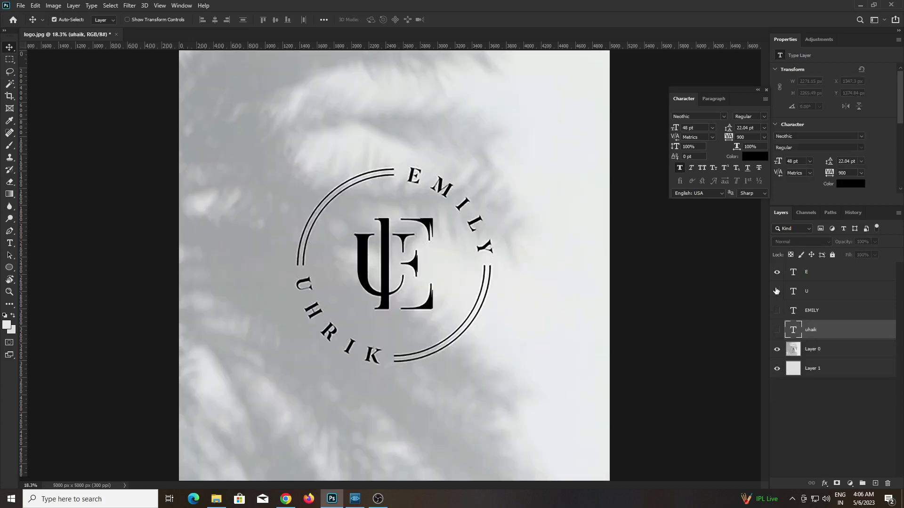
click(777, 291)
click(777, 272)
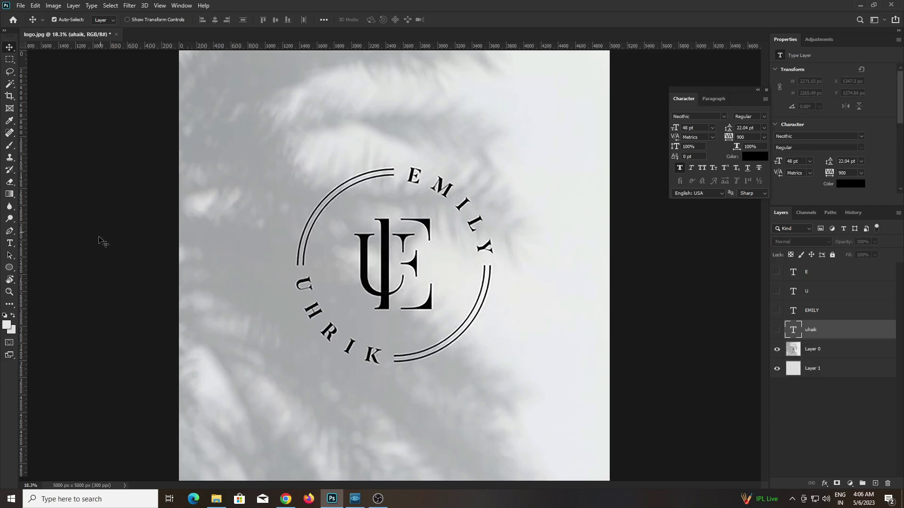
Step: Draw a new circle over the UE monogram with a black outline
click(6, 271)
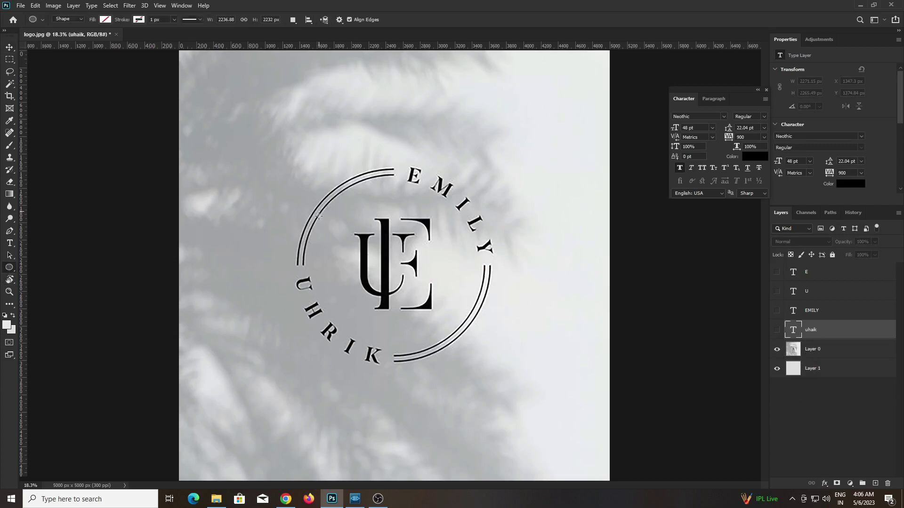
drag(318, 216, 544, 391)
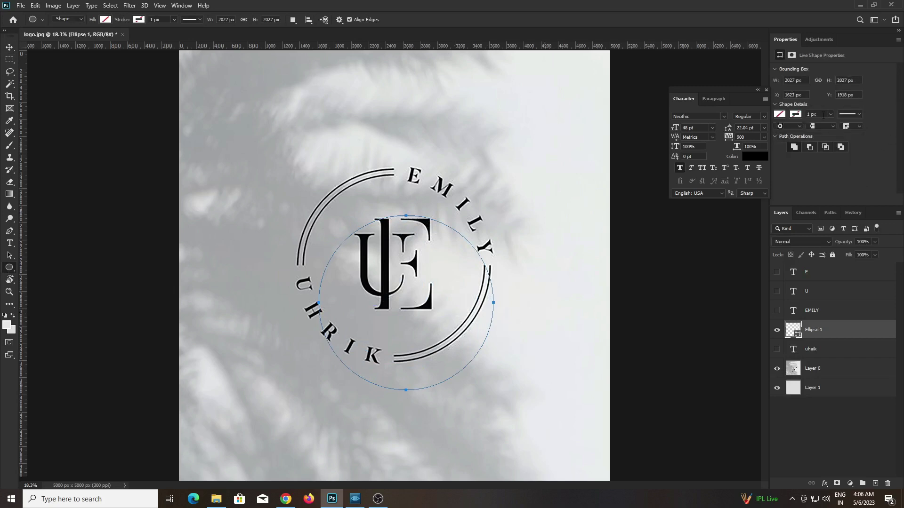
click(797, 115)
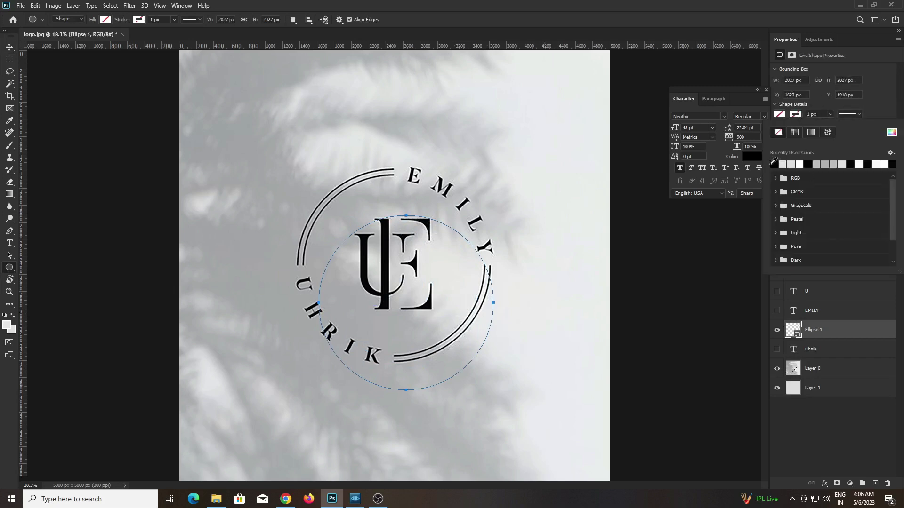
click(775, 164)
Step: Raise the circle's outline thickness from 5 px through 10 and 15 to 20 px
click(808, 114)
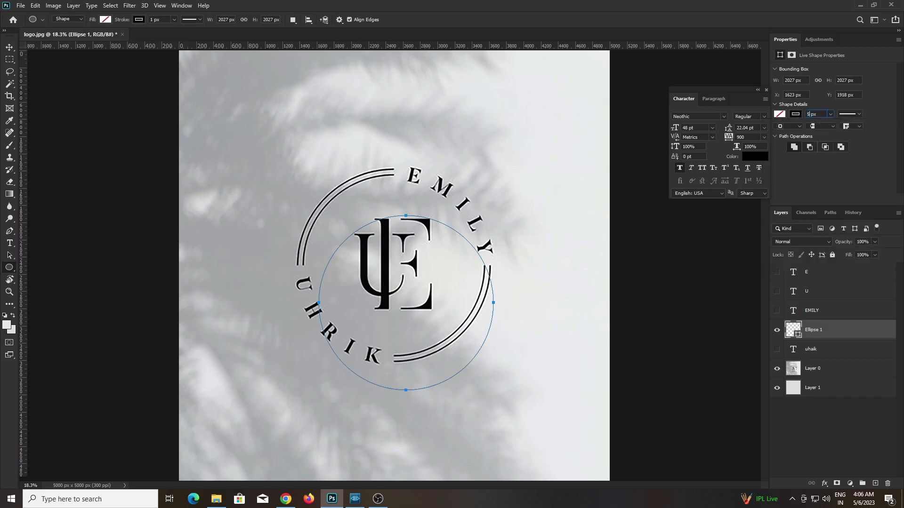
key(Return)
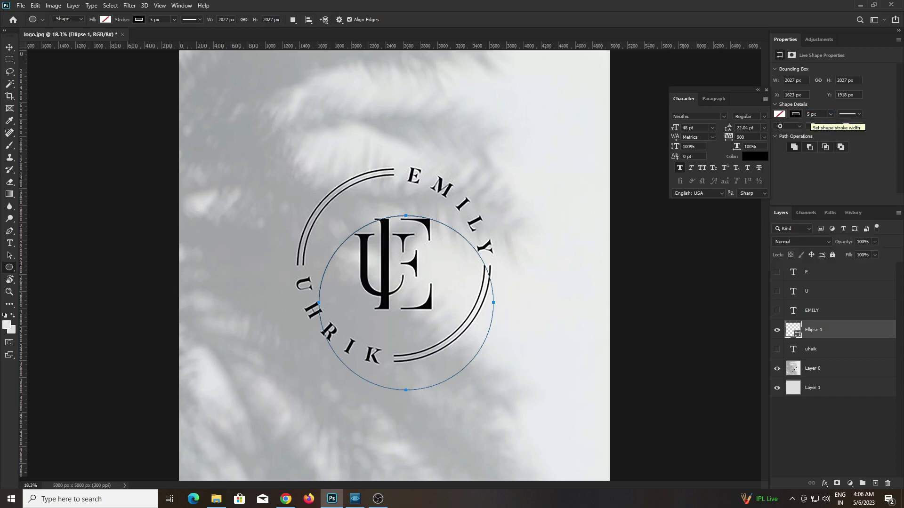
key(Tab)
text(10)
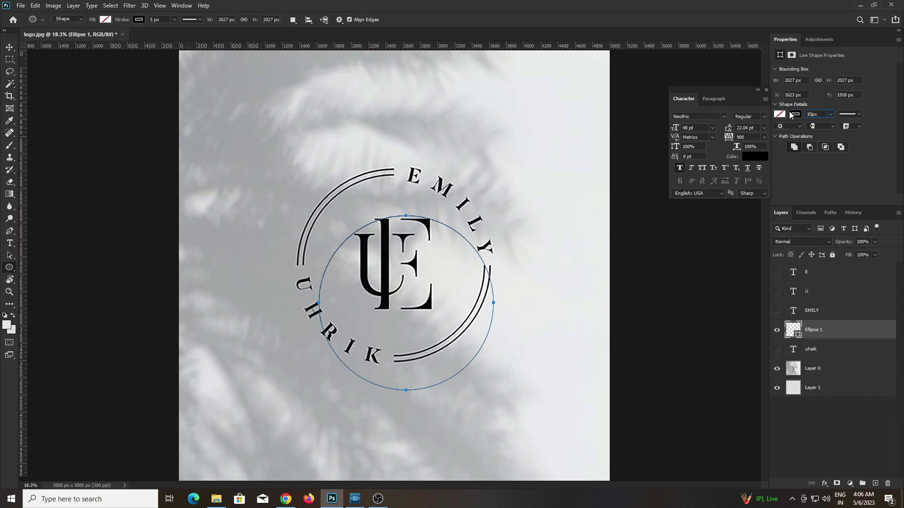
key(Return)
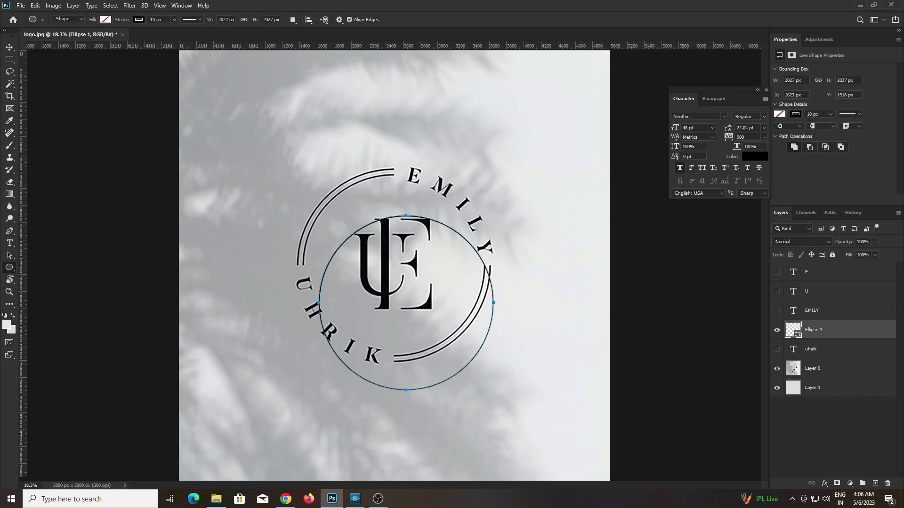
text(1)
text(5)
key(Return)
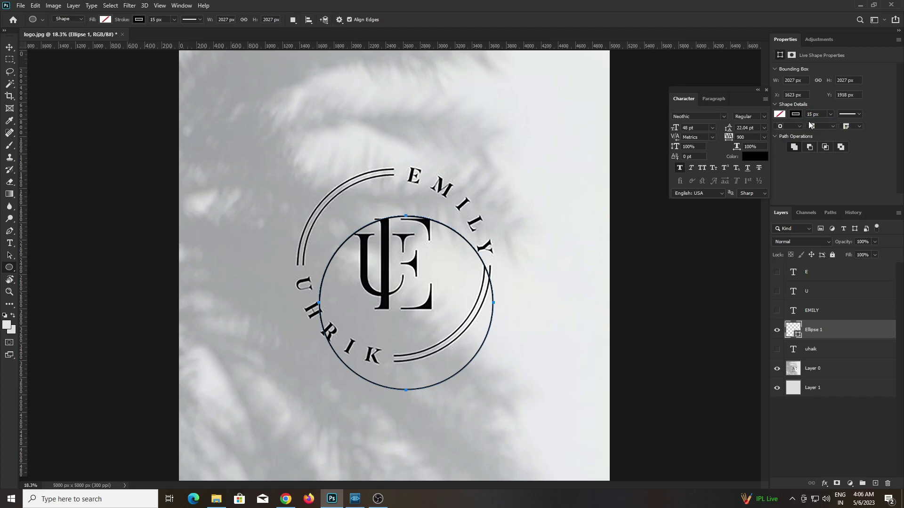
text(20)
key(Return)
Step: Move the black circle up, scale it to about 105%, and centre it on the page
key(v)
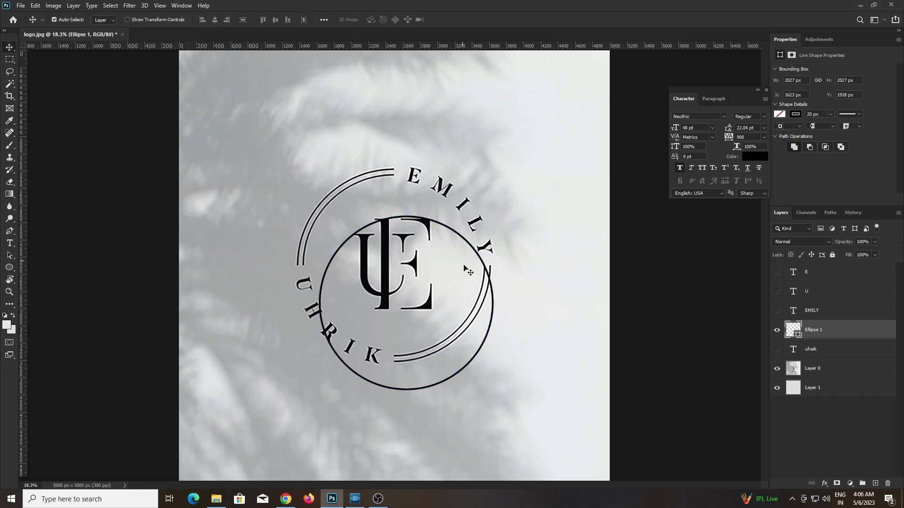
drag(478, 254, 467, 217)
key(ctrl+t)
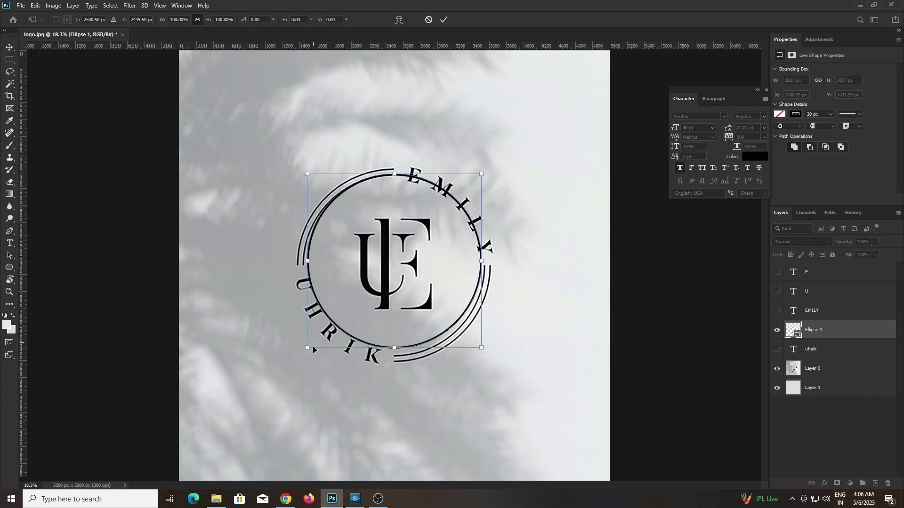
drag(307, 349, 299, 356)
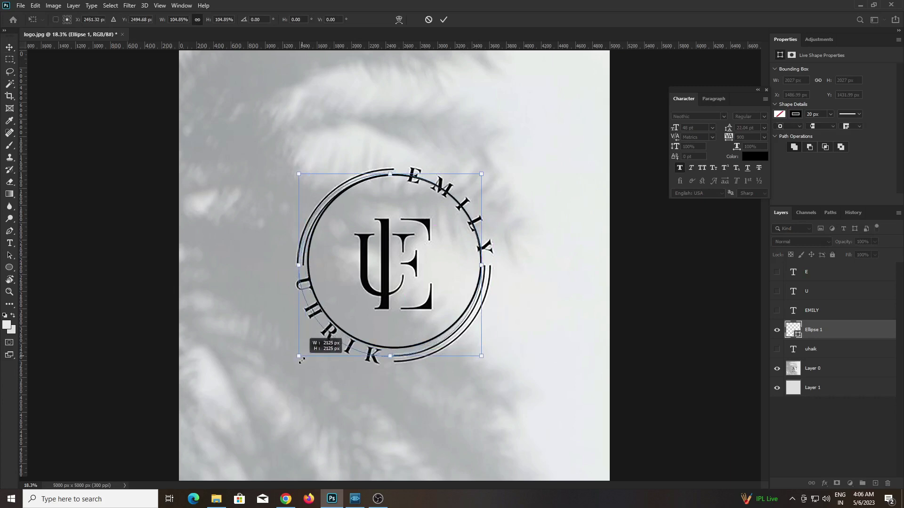
drag(416, 350, 438, 341)
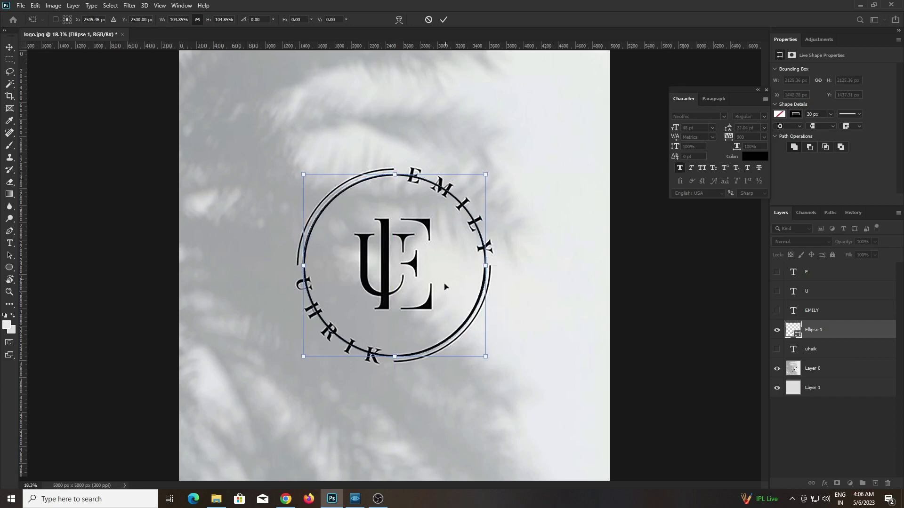
key(Return)
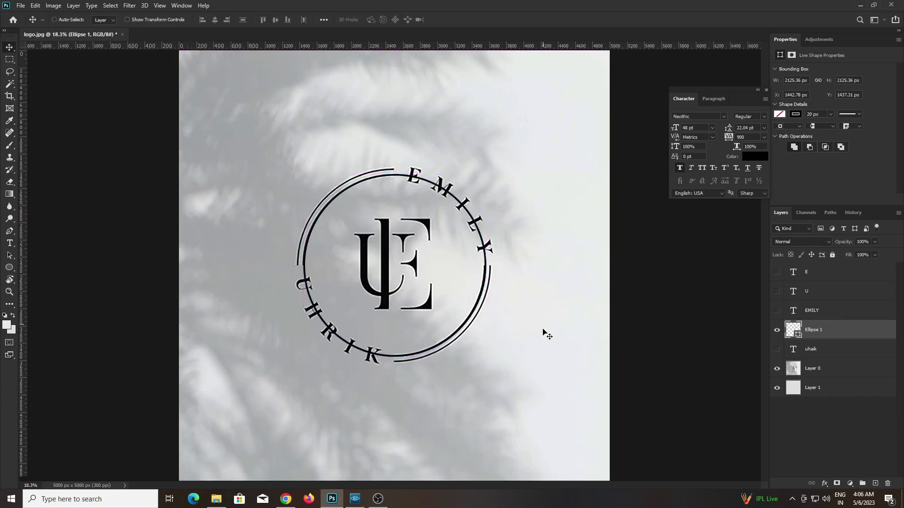
Step: Duplicate the circle, enlarge the copy to about 107%, then delete it
key(ctrl+j)
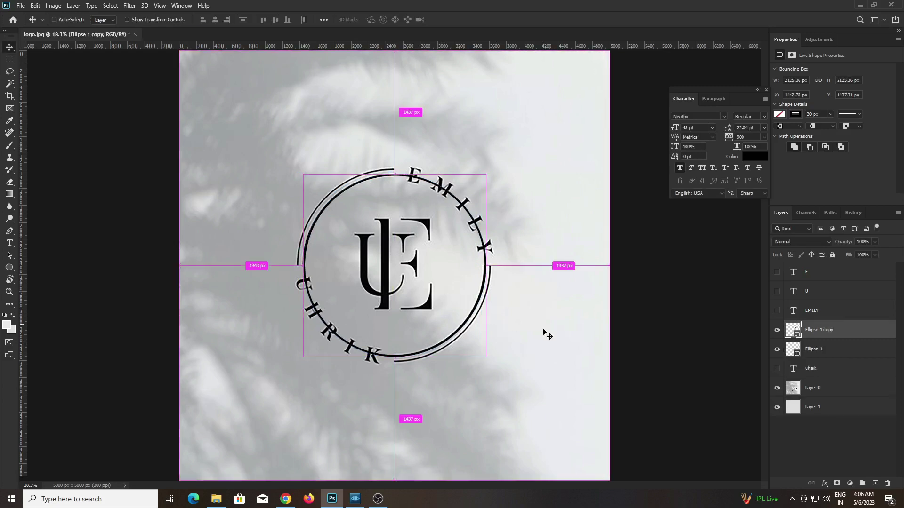
key(ctrl+t)
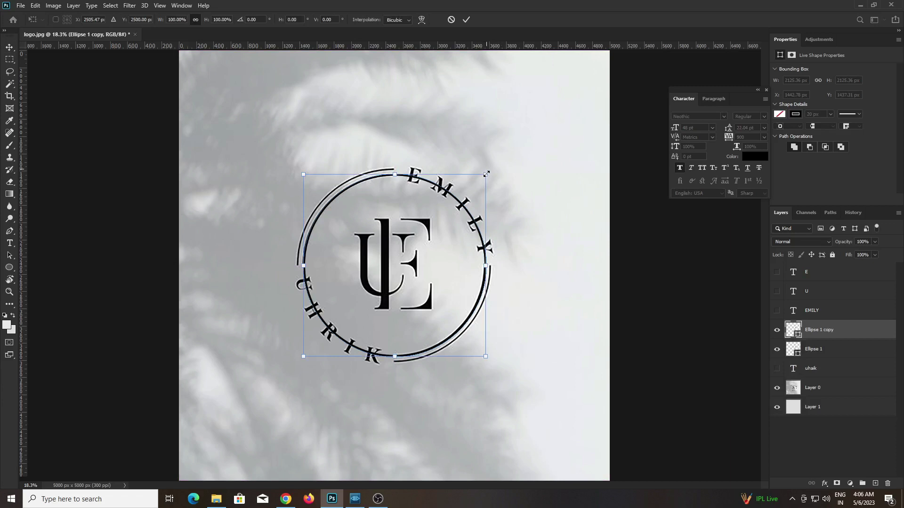
drag(488, 170, 492, 167)
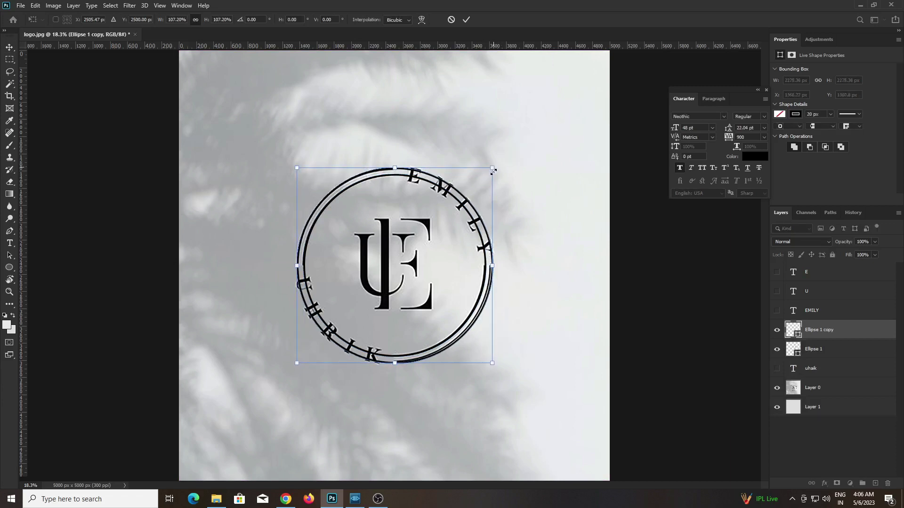
drag(494, 168, 497, 166)
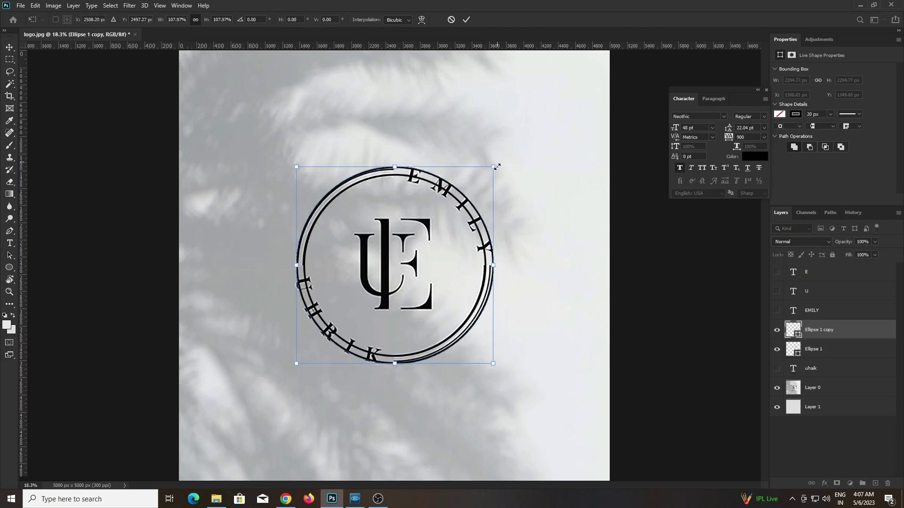
drag(496, 167, 497, 167)
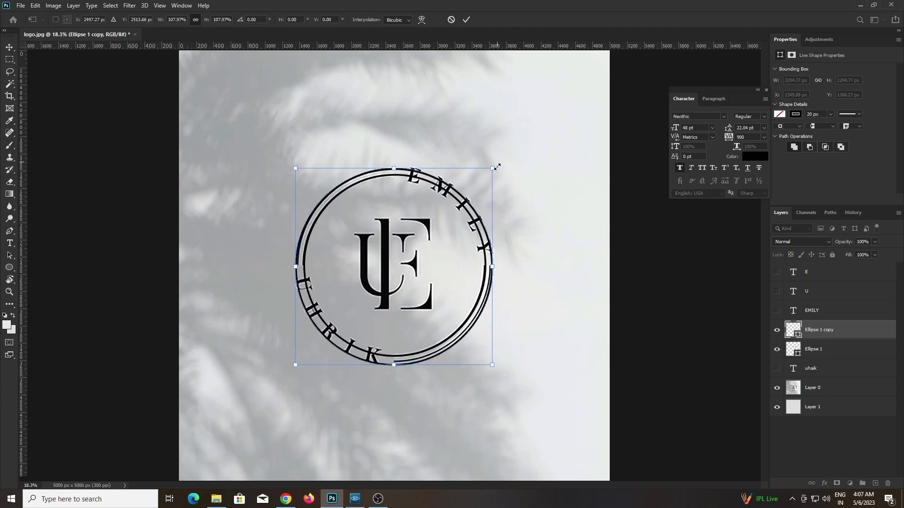
key(Return)
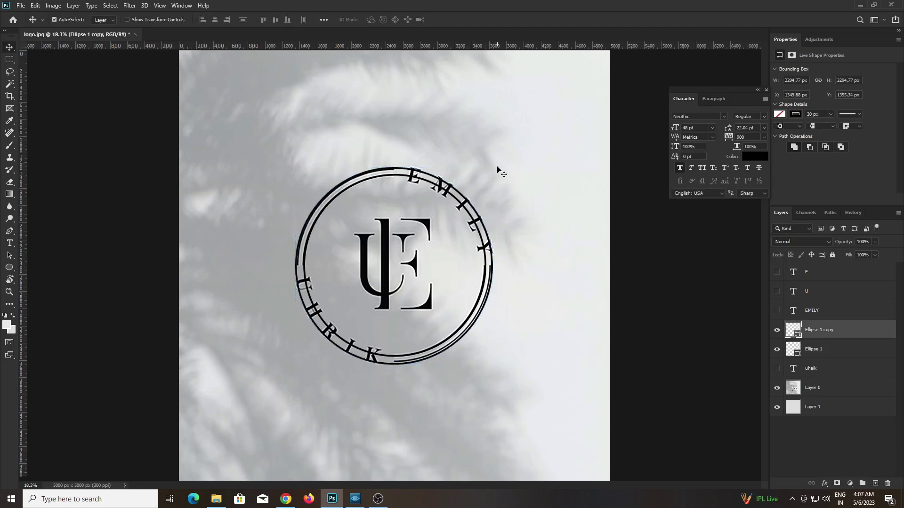
key(Delete)
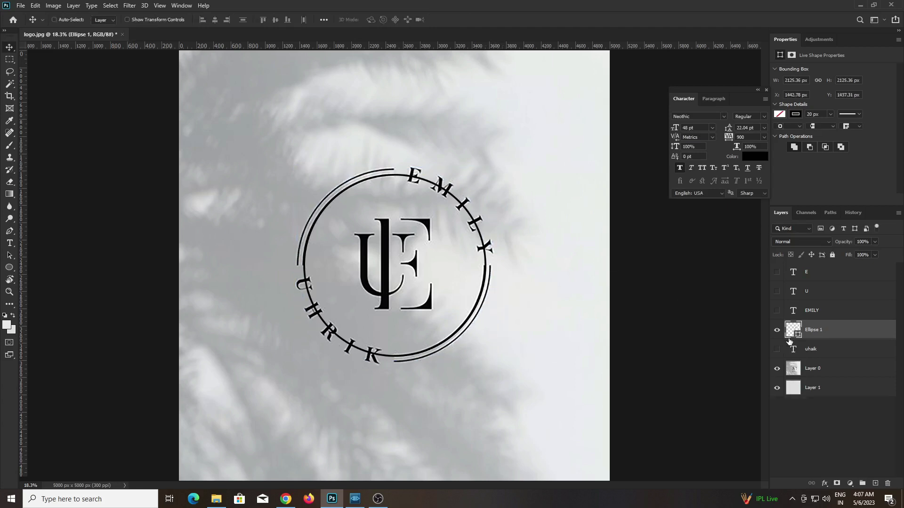
Step: Duplicate the Ellipse 1 circle layer
key(ctrl)
right_click(818, 330)
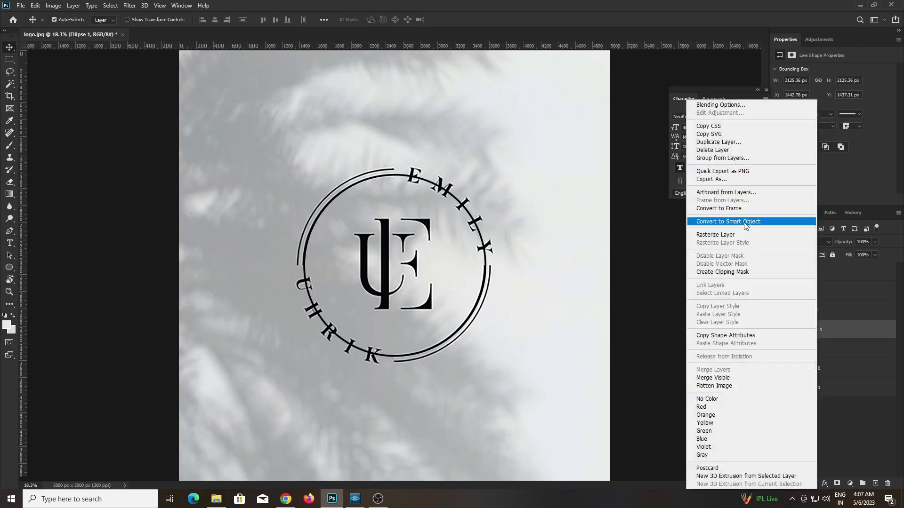
click(746, 142)
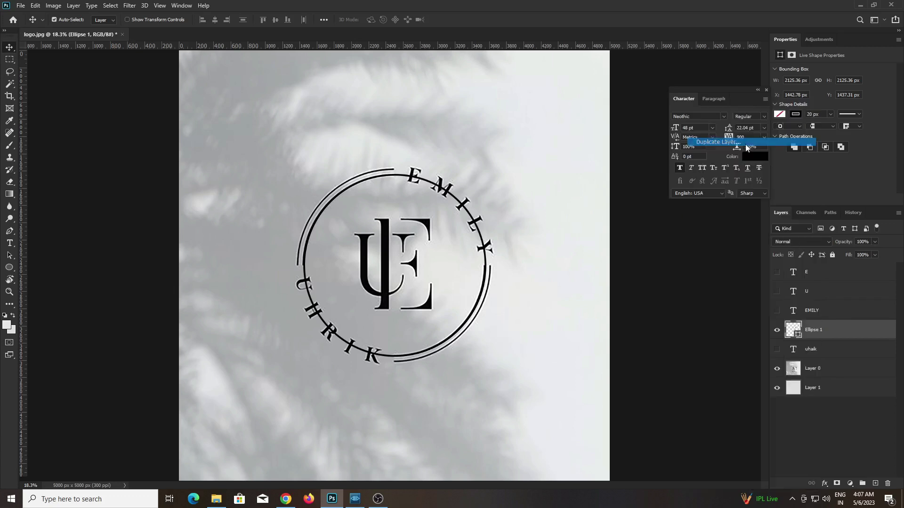
click(526, 139)
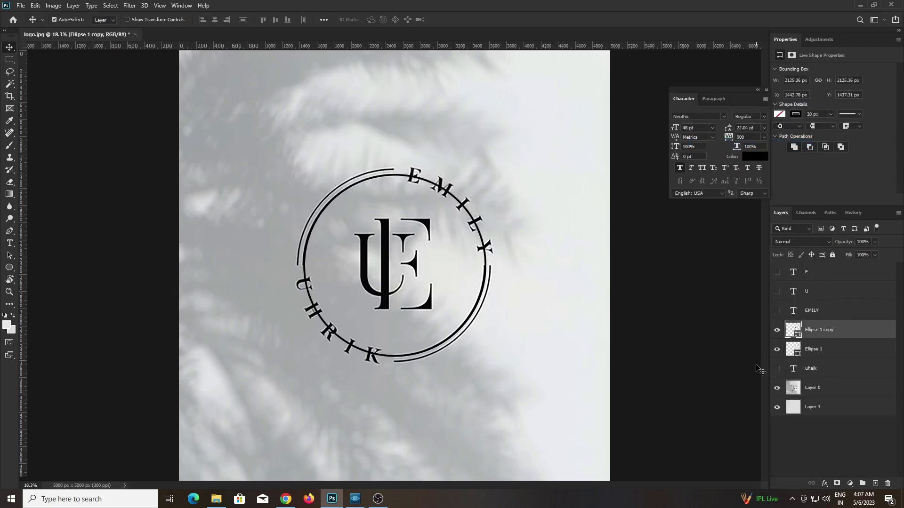
Step: Enlarge the circle copy to about 106% and select both ellipse layers
key(ctrl+t)
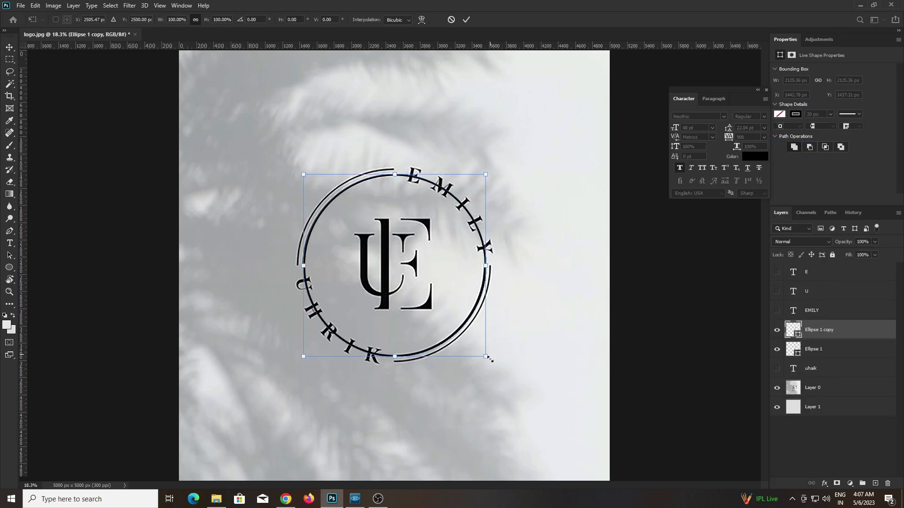
drag(489, 359, 493, 363)
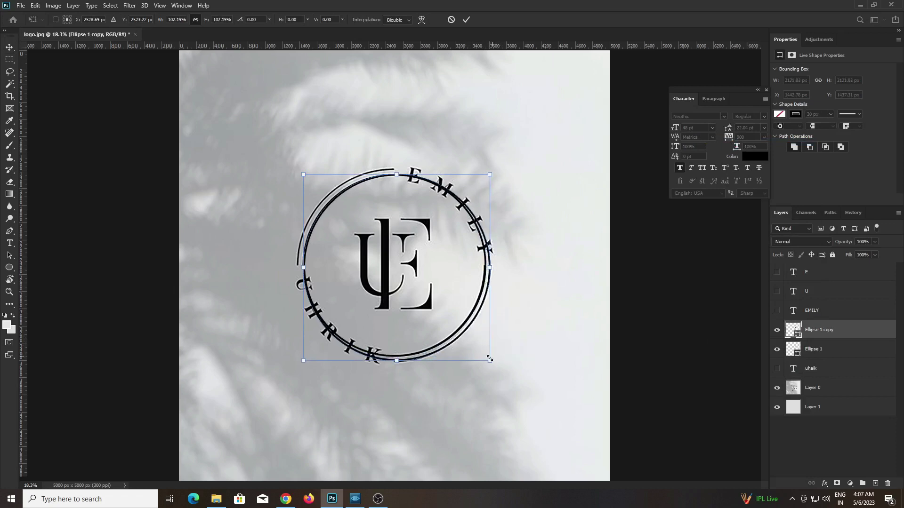
drag(302, 174, 297, 167)
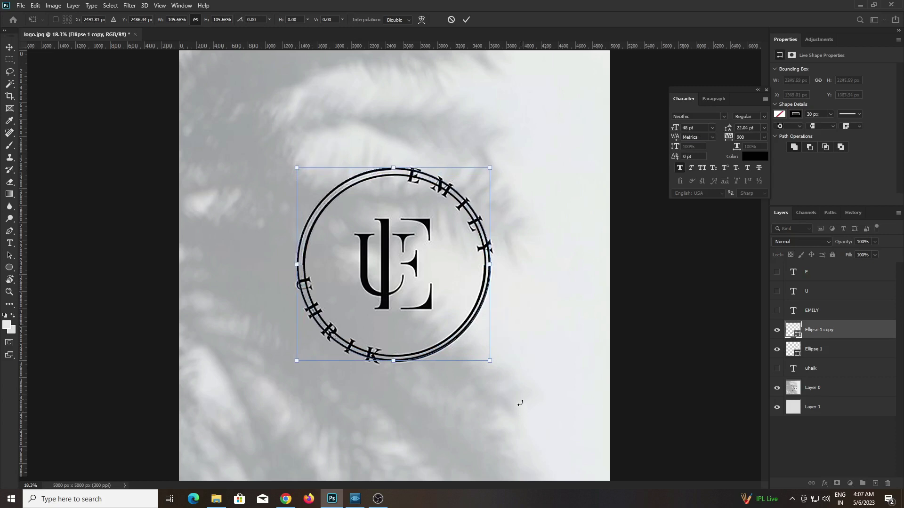
drag(489, 361, 489, 361)
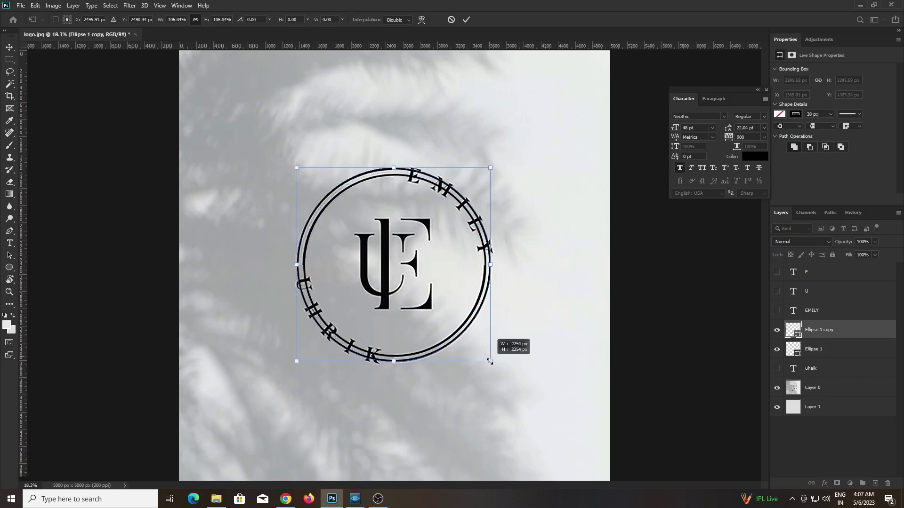
click(466, 21)
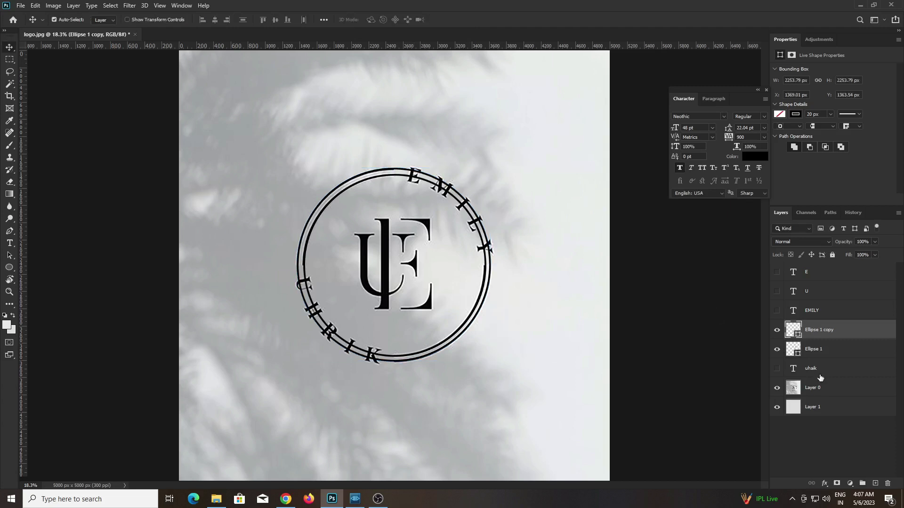
shift+click(811, 351)
right_click(810, 351)
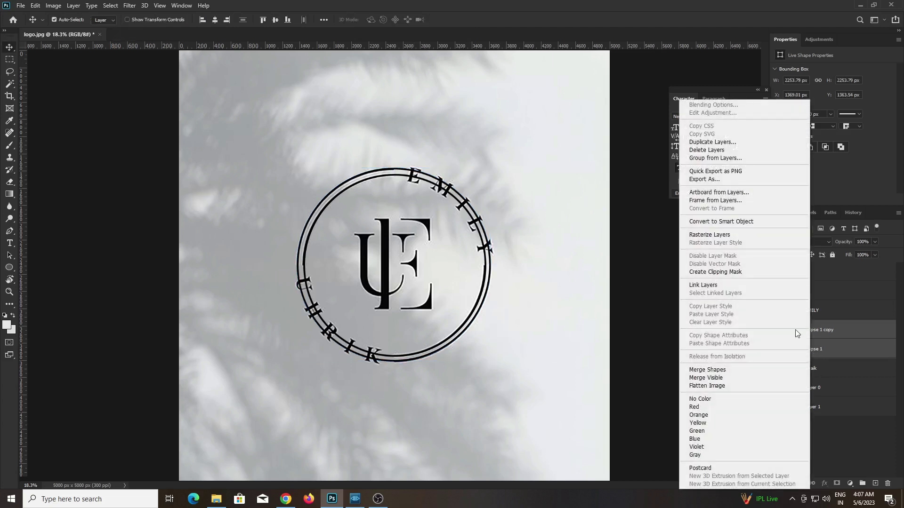
Step: Hide the old lettering photo and show the curved EMILY and UHAIK lettering layers
click(731, 235)
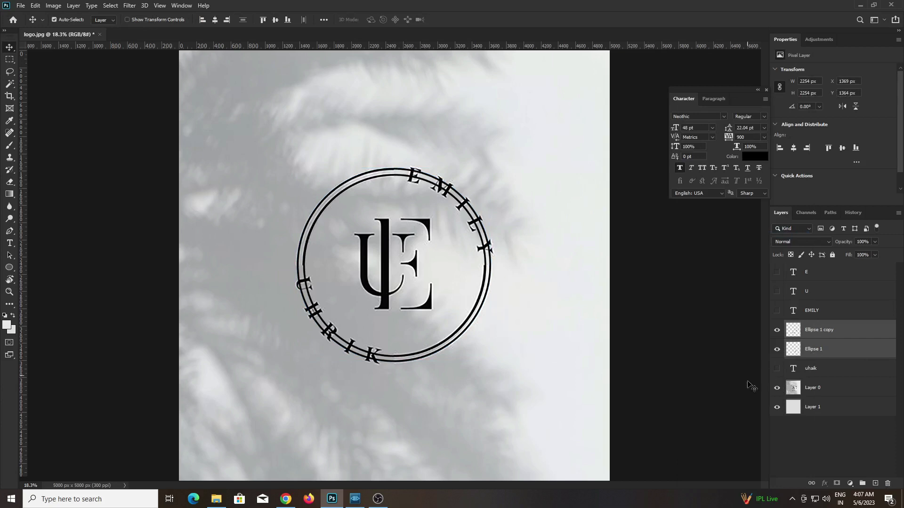
click(777, 388)
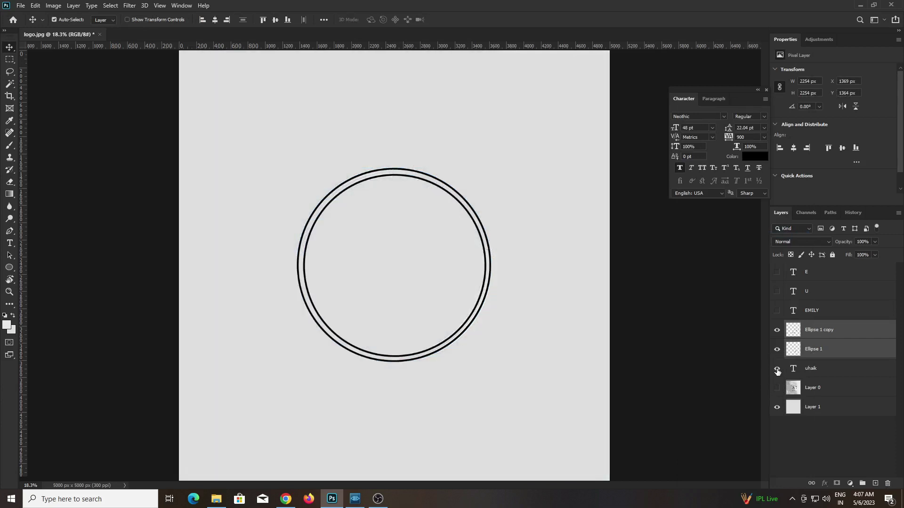
click(777, 369)
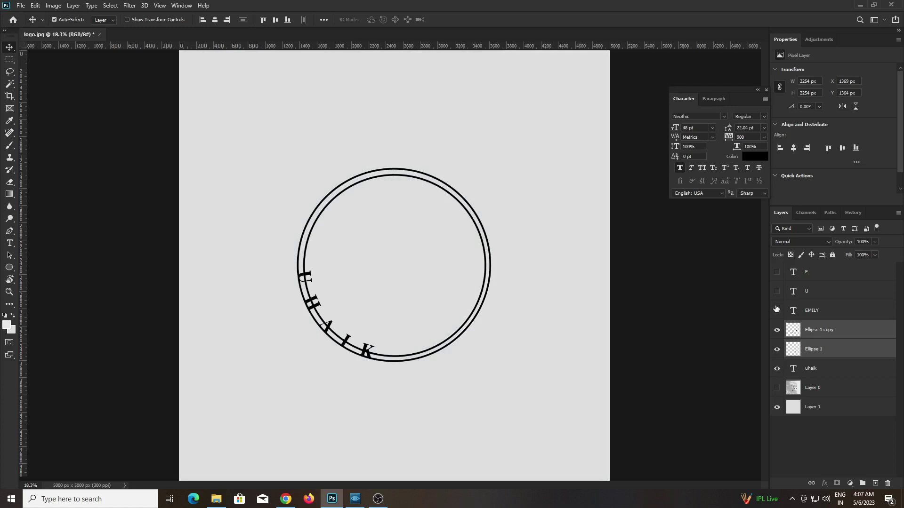
click(776, 310)
Step: Convert Ellipse 1 and Ellipse 1 copy into one smart object and rasterize it
click(818, 352)
shift+click(816, 335)
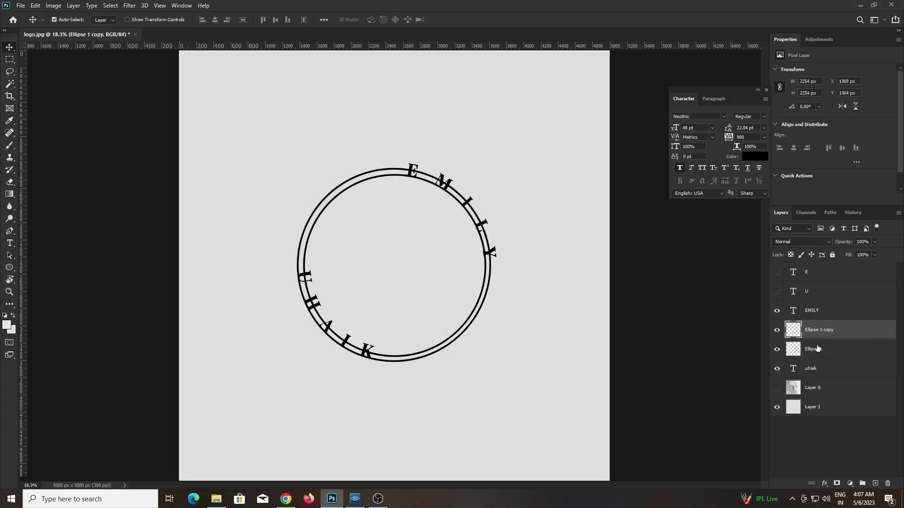
right_click(818, 345)
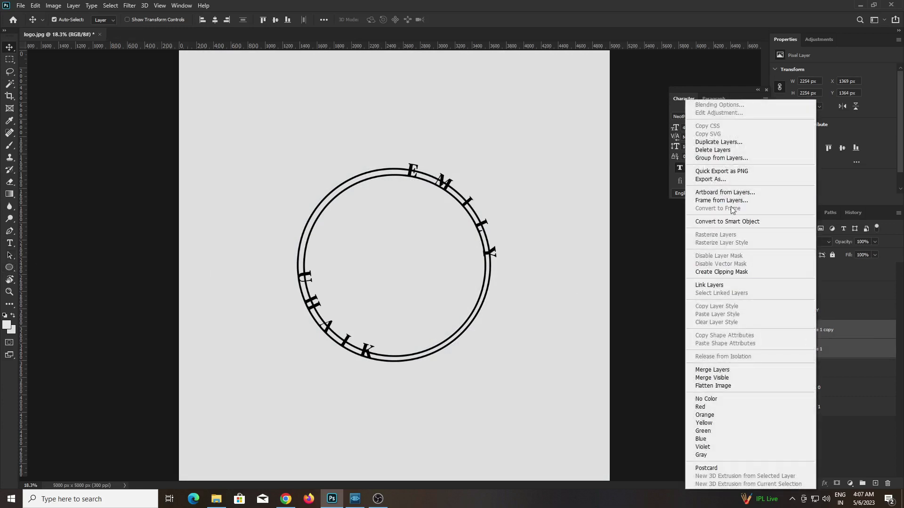
click(730, 221)
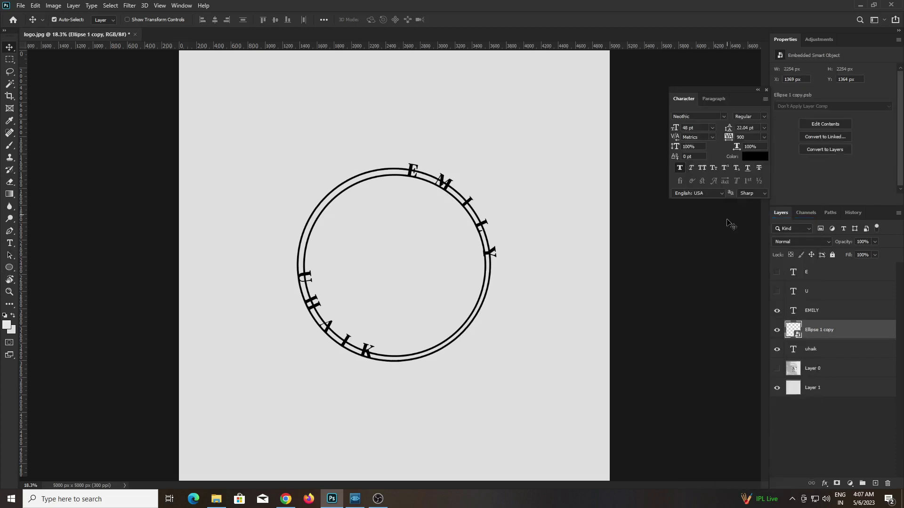
right_click(816, 328)
click(733, 255)
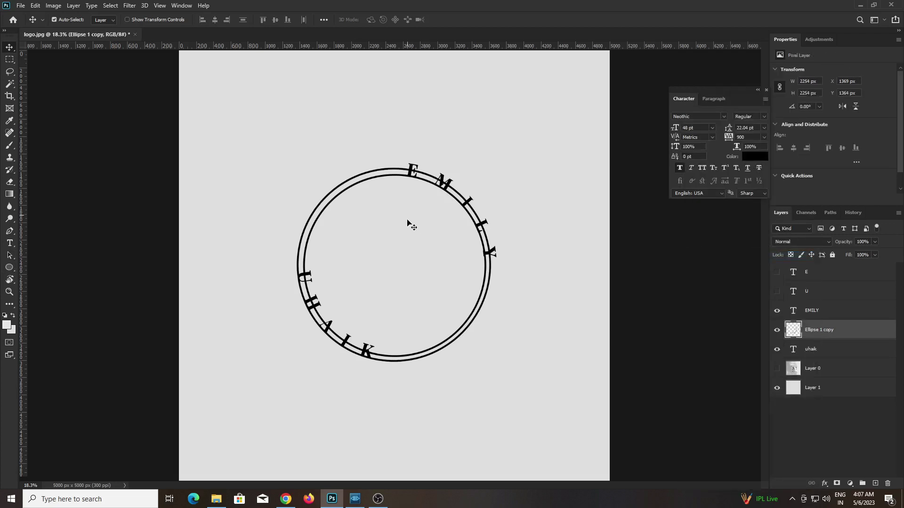
Step: Erase the section of the double ring running behind the EMILY lettering
key(p)
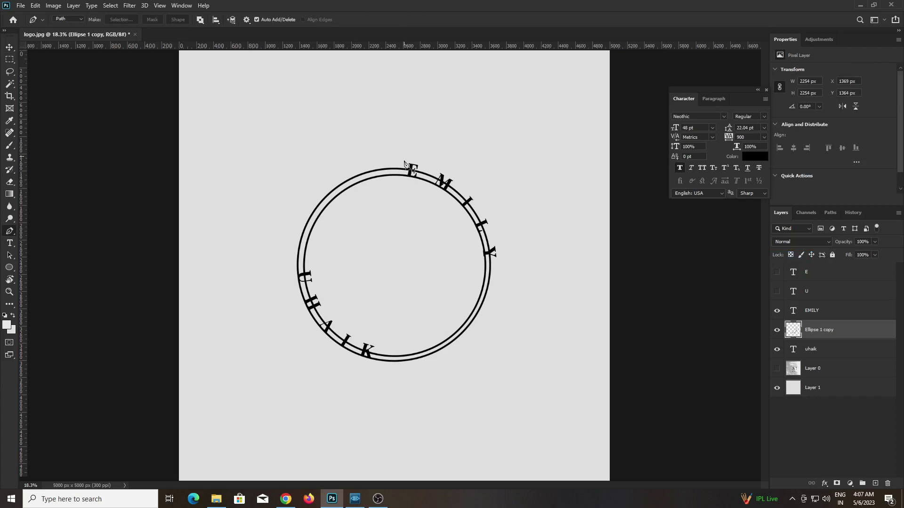
click(403, 158)
click(398, 186)
click(475, 264)
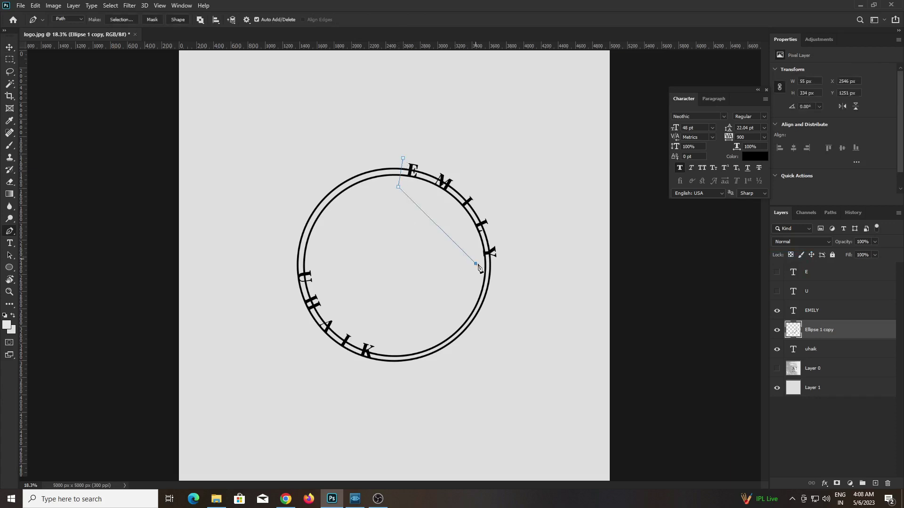
click(521, 224)
click(498, 169)
click(402, 158)
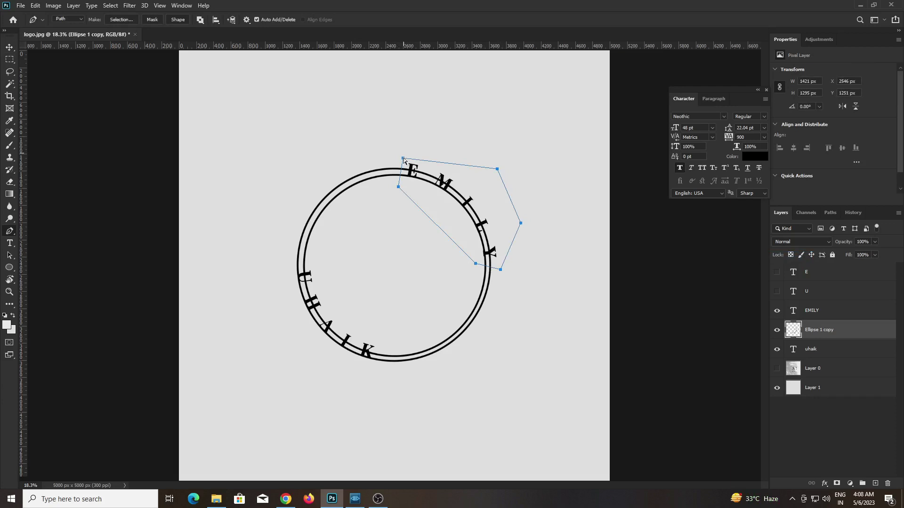
key(ctrl+Return)
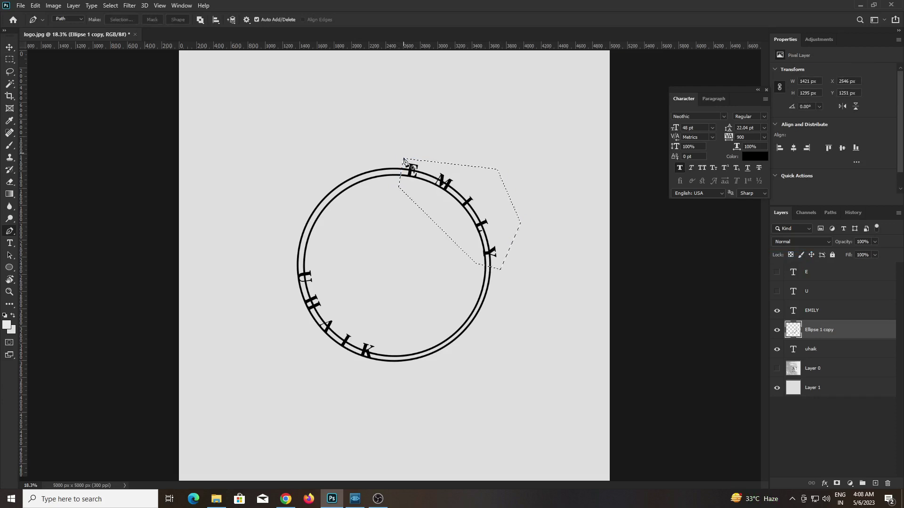
key(Delete)
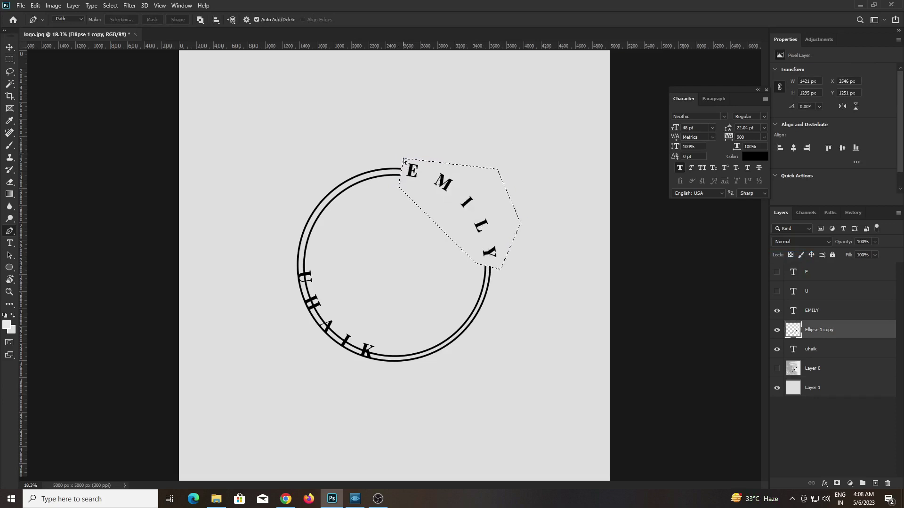
key(ctrl+d)
Step: Outline and delete the ring section behind the UHAIK lettering
click(289, 265)
click(311, 266)
click(368, 300)
click(383, 333)
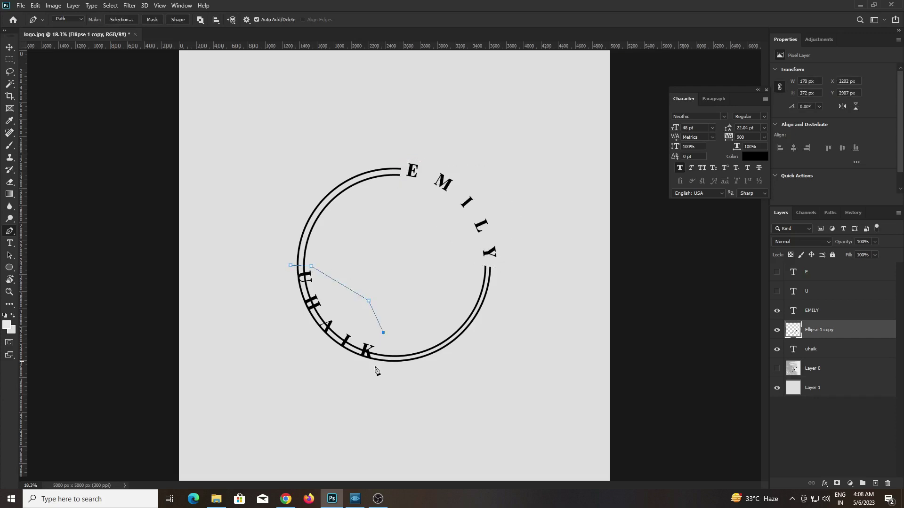
shift+click(375, 371)
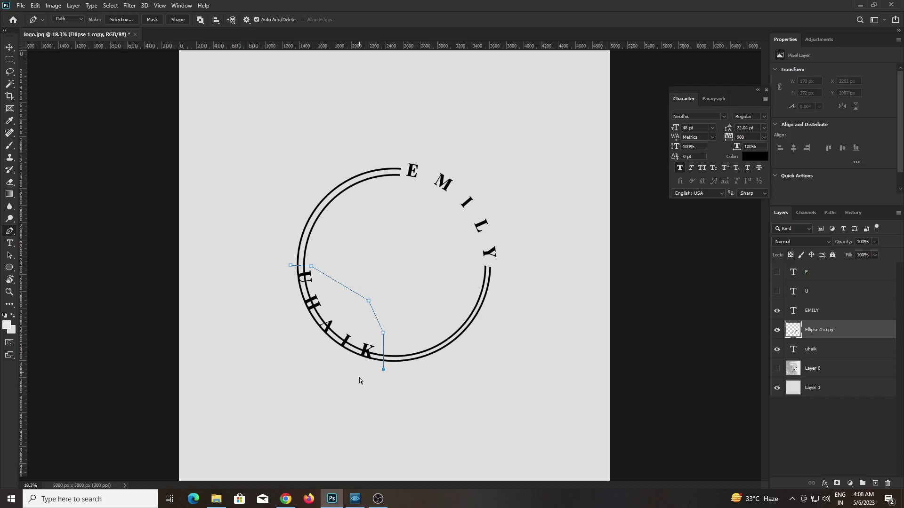
key(ctrl+z)
click(371, 372)
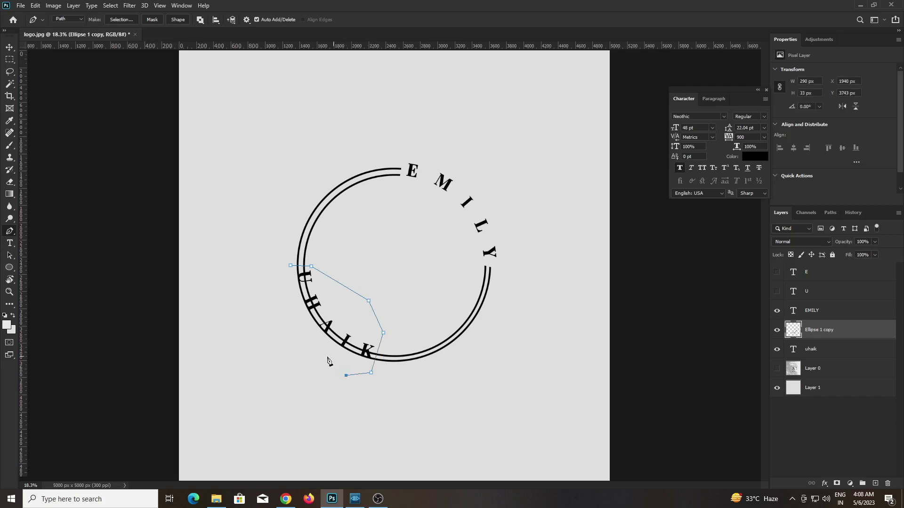
click(286, 333)
click(282, 306)
click(290, 266)
key(ctrl+Return)
key(Delete)
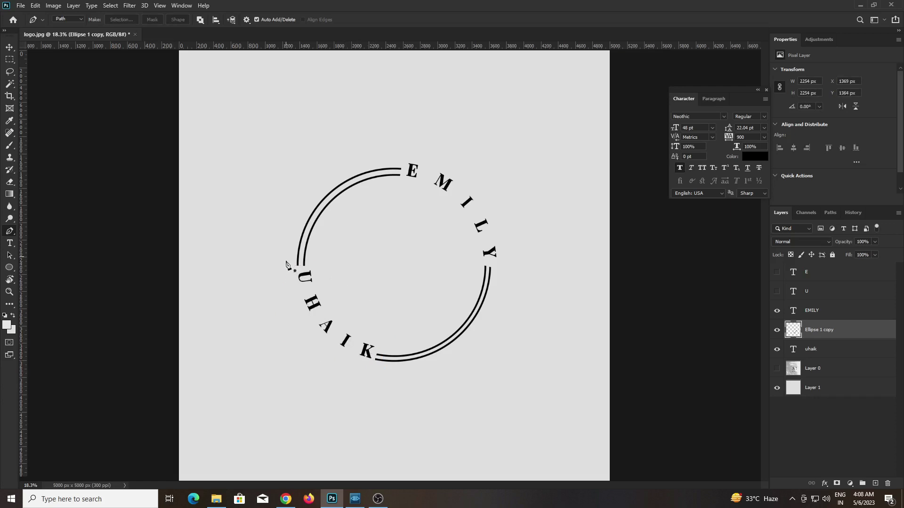
Step: Delete the leftover ring pieces around the UHAIK letters and deselect
click(286, 259)
click(318, 260)
click(390, 324)
click(387, 352)
click(380, 364)
click(359, 373)
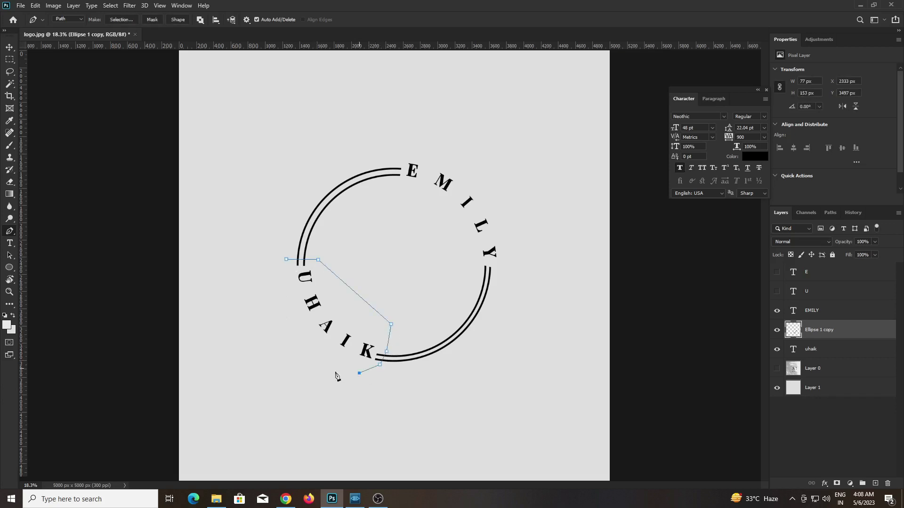
click(298, 365)
click(289, 321)
click(286, 260)
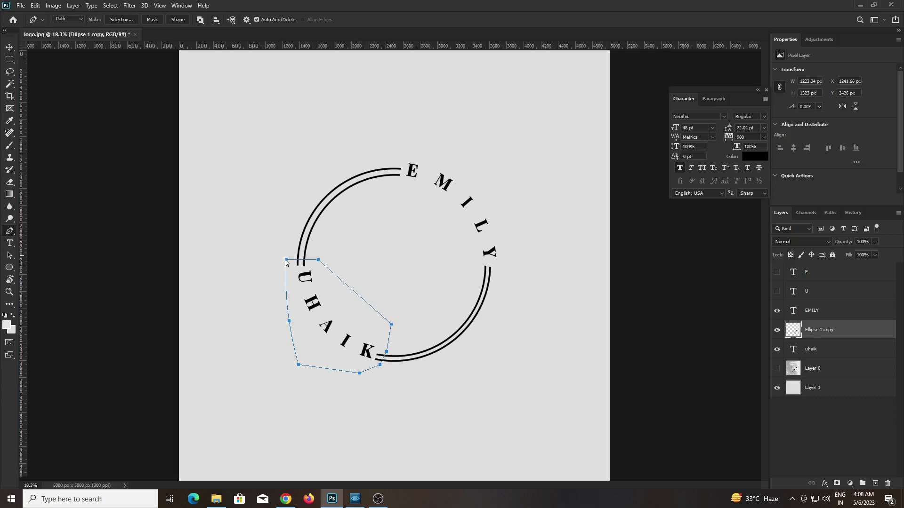
key(ctrl+Return)
key(Delete)
key(ctrl+d)
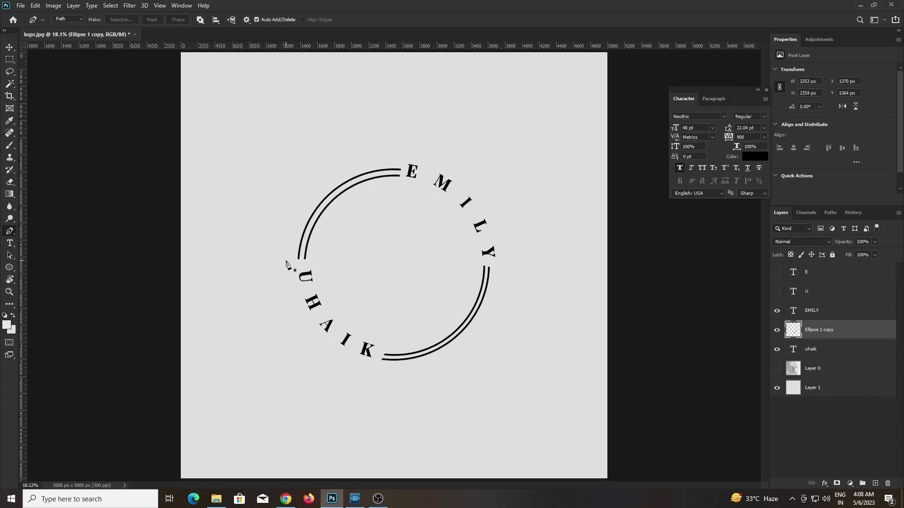
Step: Make the U and E monogram letter layers visible and select the E layer
scroll(286, 260, down, 1)
click(777, 291)
click(776, 272)
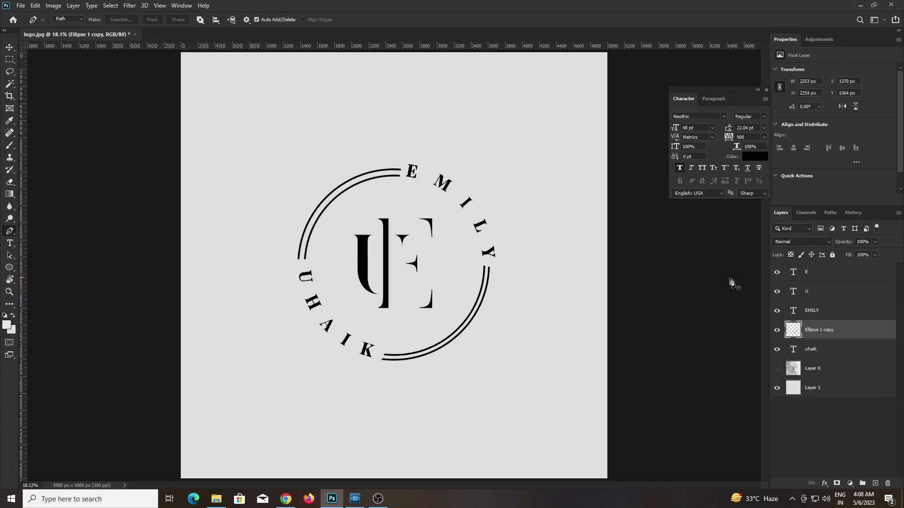
scroll(315, 324, down, 1)
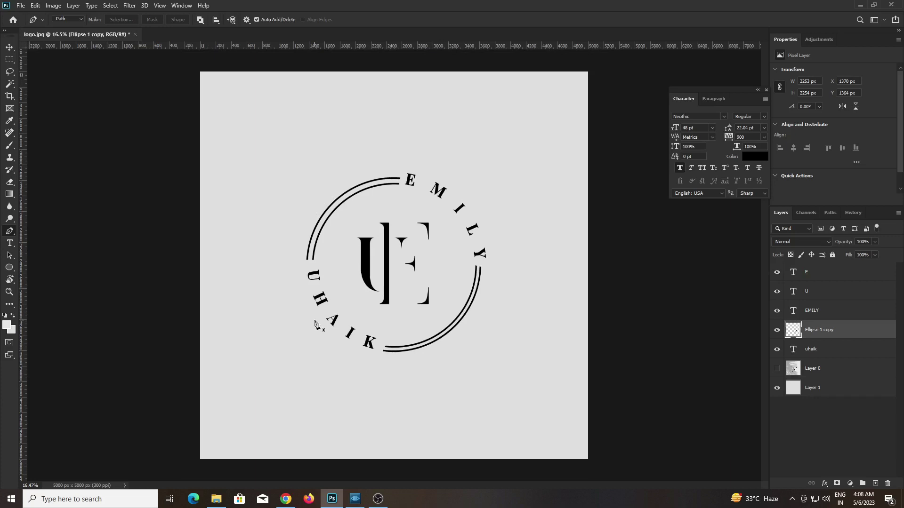
scroll(314, 321, down, 1)
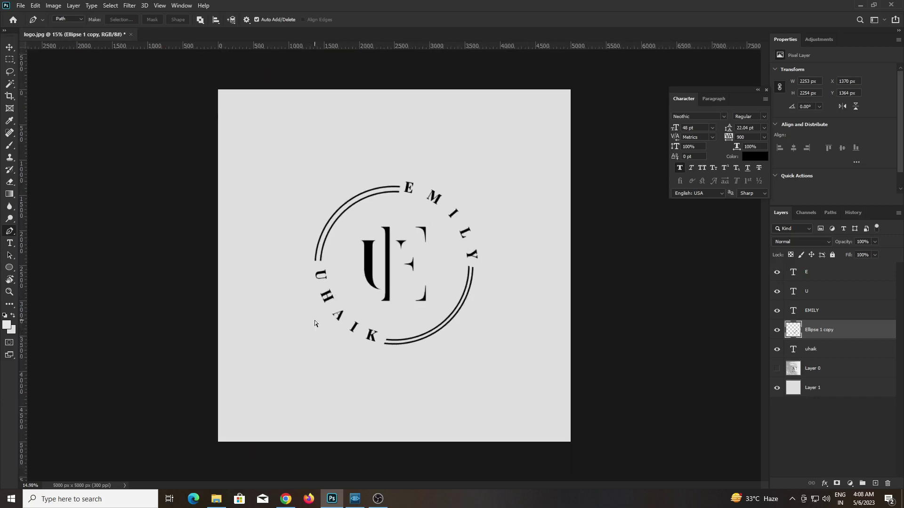
scroll(314, 320, up, 2)
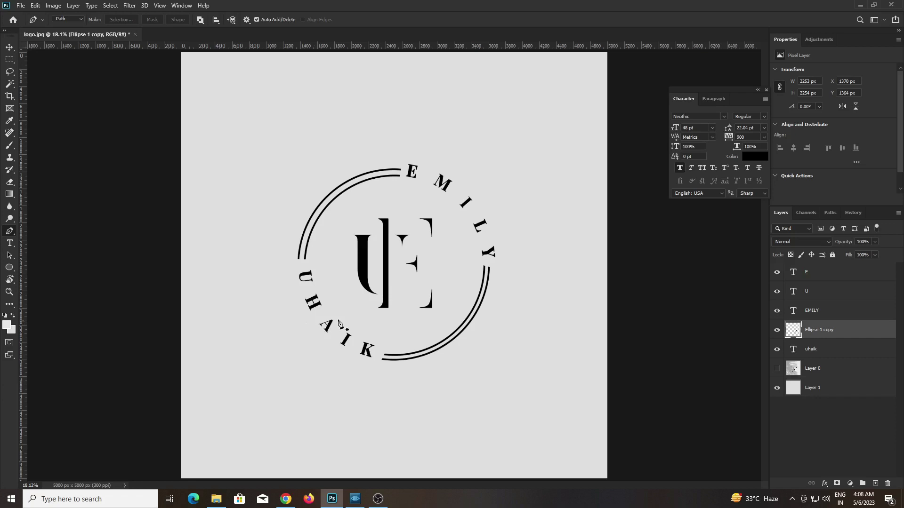
scroll(294, 310, down, 1)
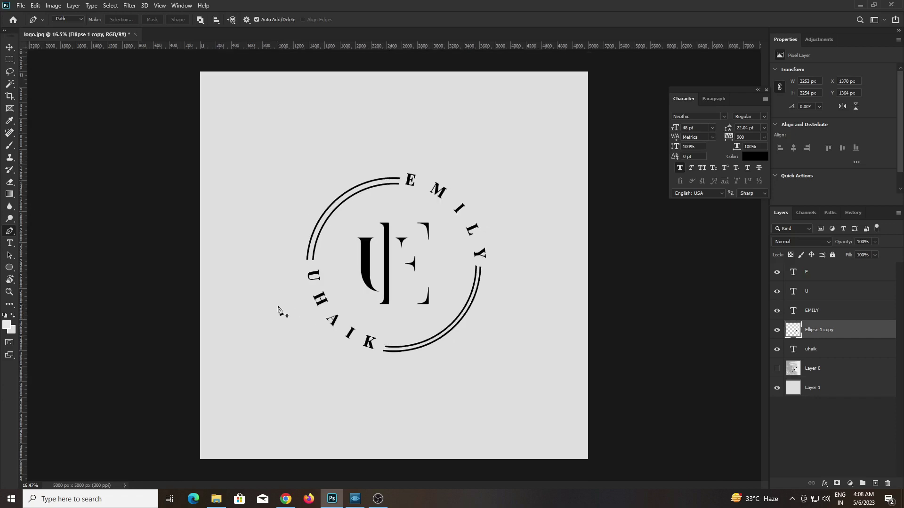
click(781, 272)
Step: Duplicate the E letter layer and hide the E copy as a backup
right_click(808, 276)
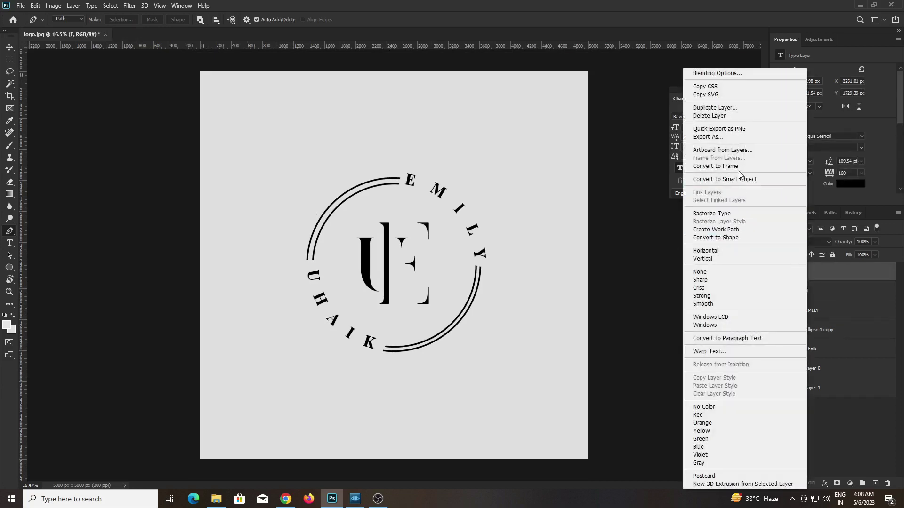
click(725, 108)
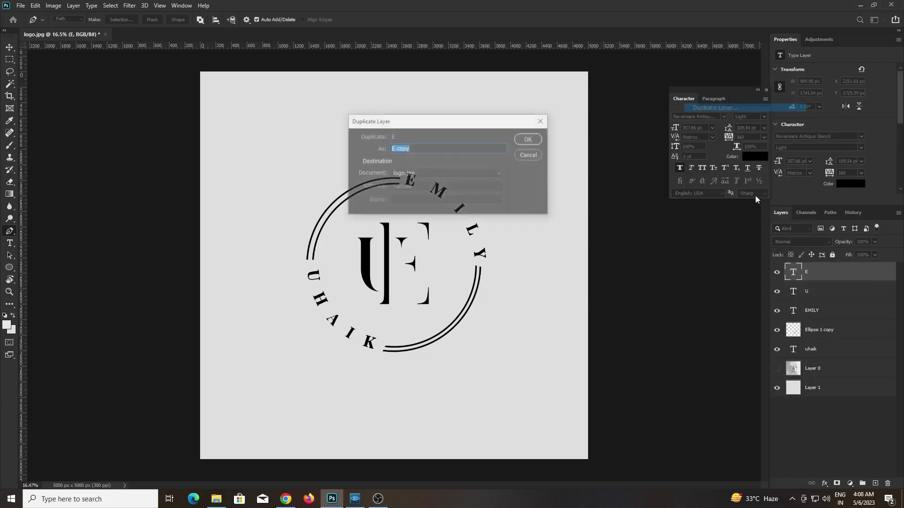
click(537, 142)
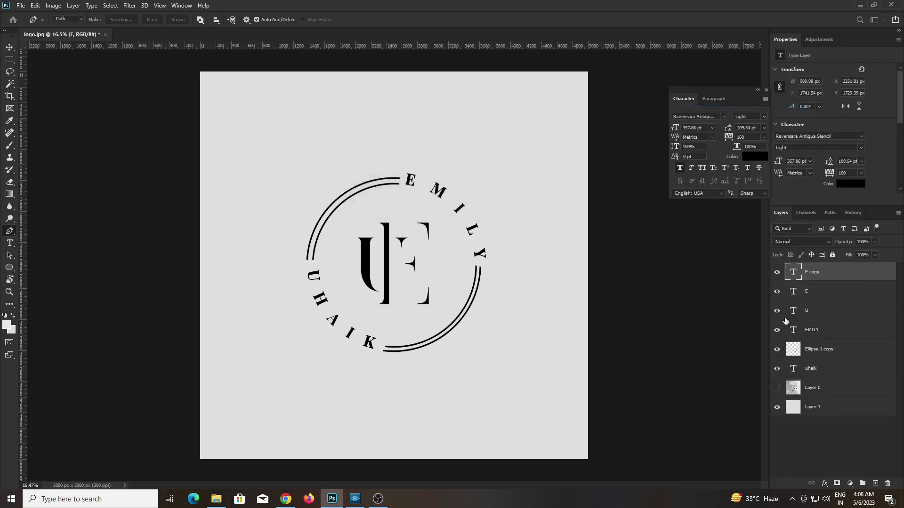
click(776, 272)
Step: Convert the original E layer to a smart object, then rasterize it
right_click(808, 295)
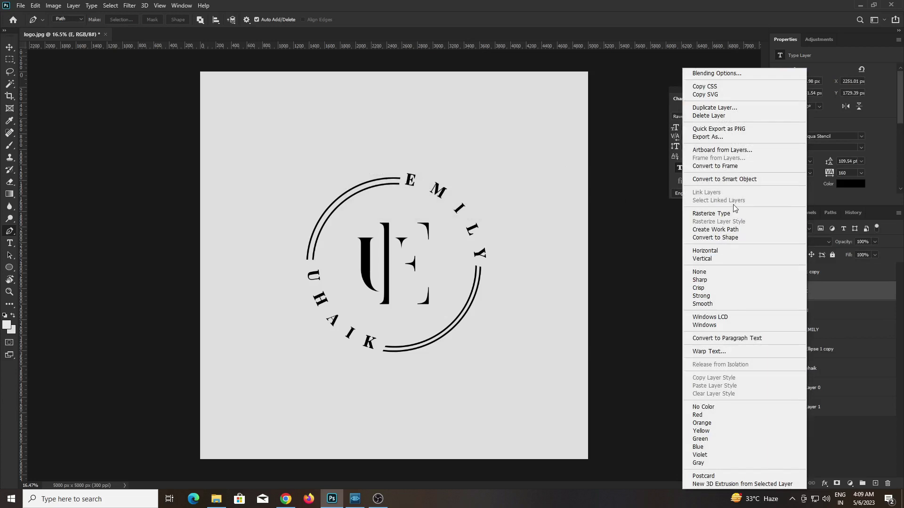
click(732, 180)
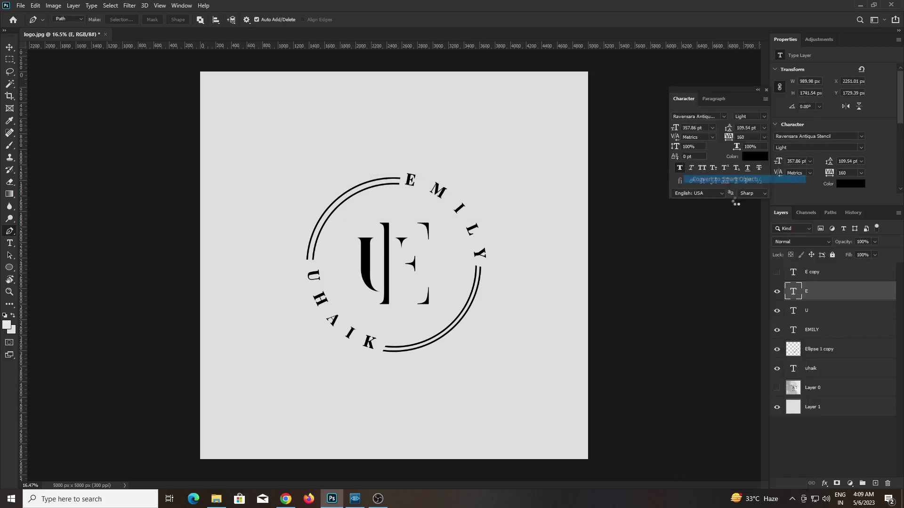
right_click(808, 292)
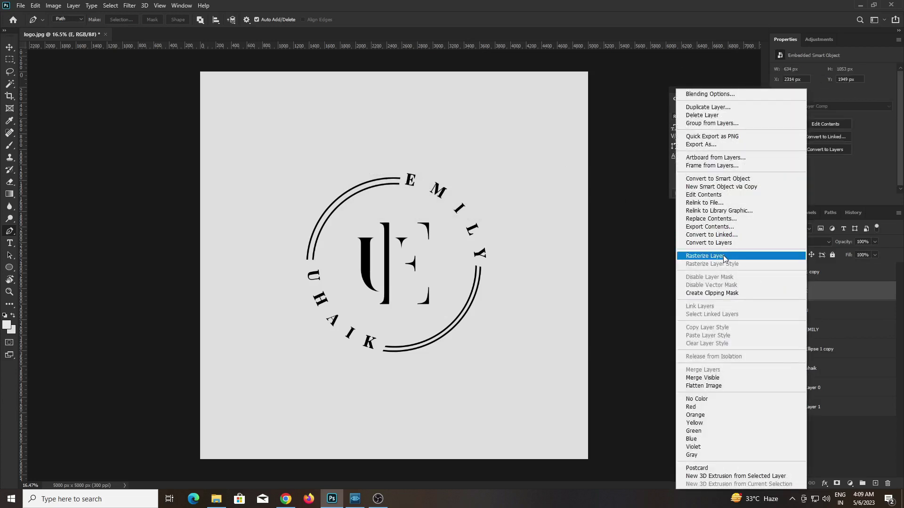
click(723, 256)
Step: Stretch the E's middle arm leftward toward the U's stem
key(m)
scroll(413, 266, up, 2)
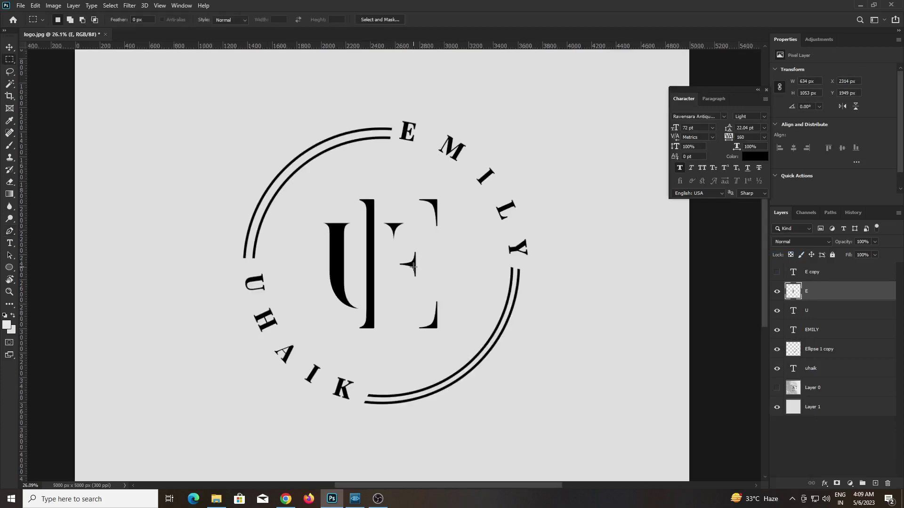
scroll(413, 267, up, 2)
scroll(413, 267, up, 2)
drag(371, 243, 410, 279)
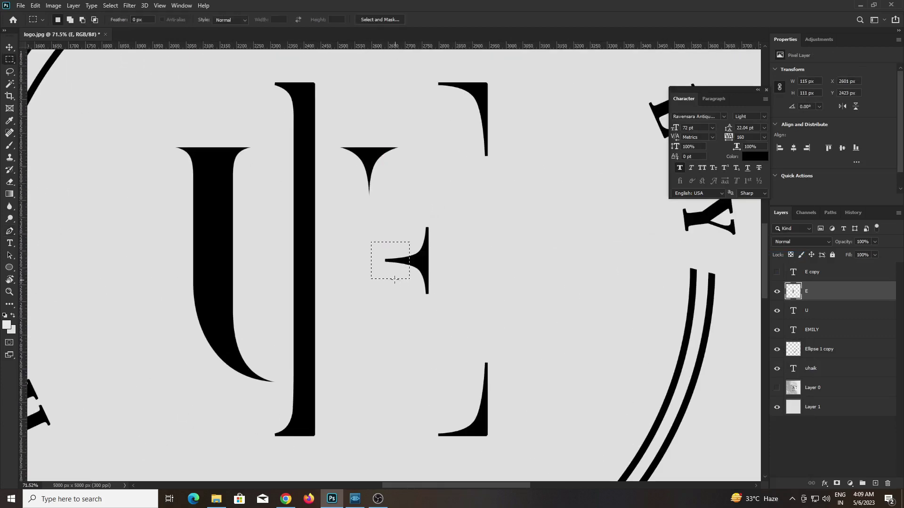
key(ctrl+t)
drag(372, 260, 313, 260)
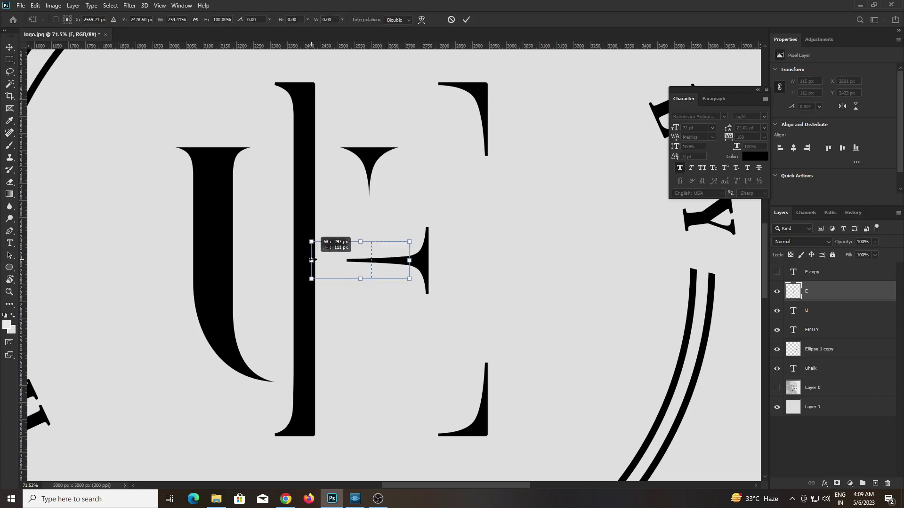
key(Return)
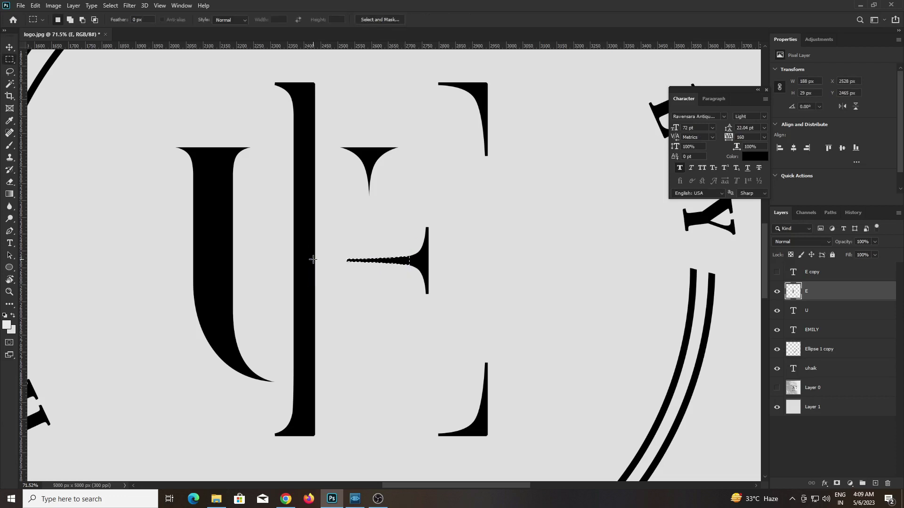
key(ctrl+d)
Step: Reshape the top serif end of the E and delete the leftover serif segment
scroll(476, 238, down, 3)
scroll(495, 168, up, 3)
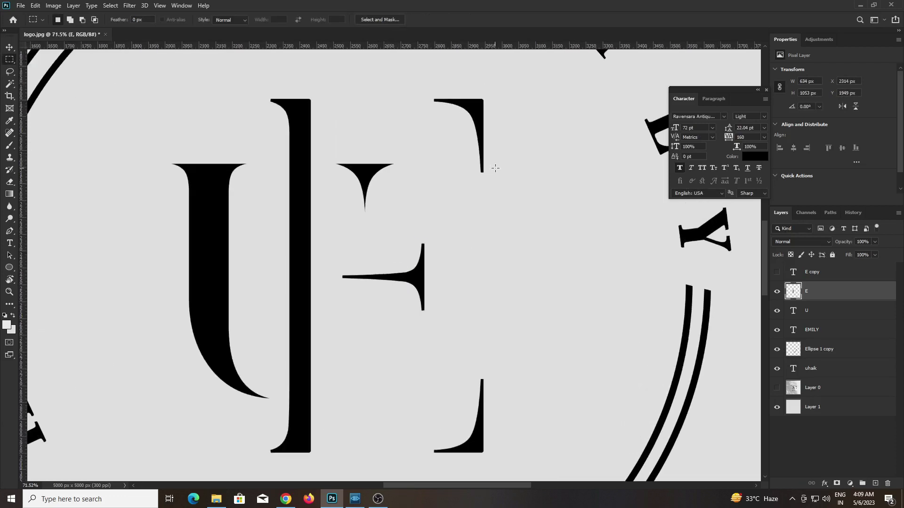
mouse_move(504, 144)
mouse_down()
mouse_move(465, 191)
mouse_move(483, 219)
mouse_up()
key(ctrl+t)
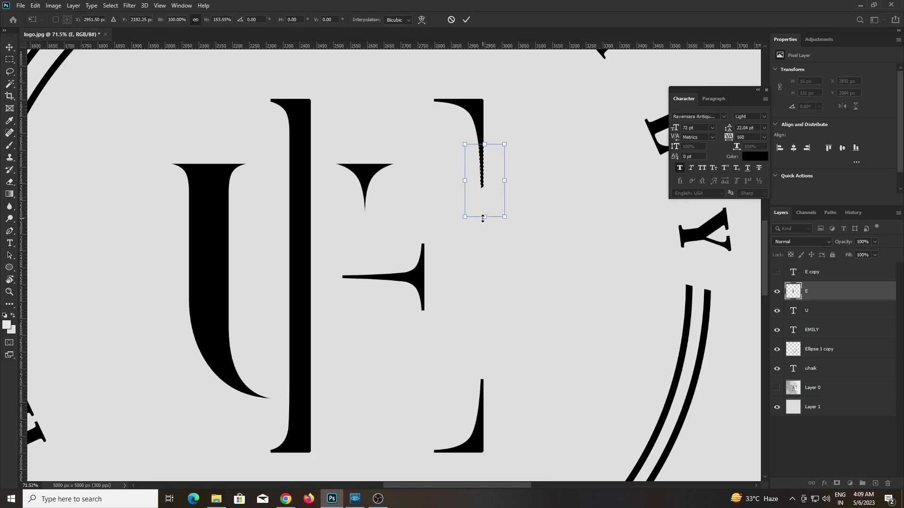
click(466, 19)
scroll(450, 249, down, 2)
scroll(450, 249, down, 1)
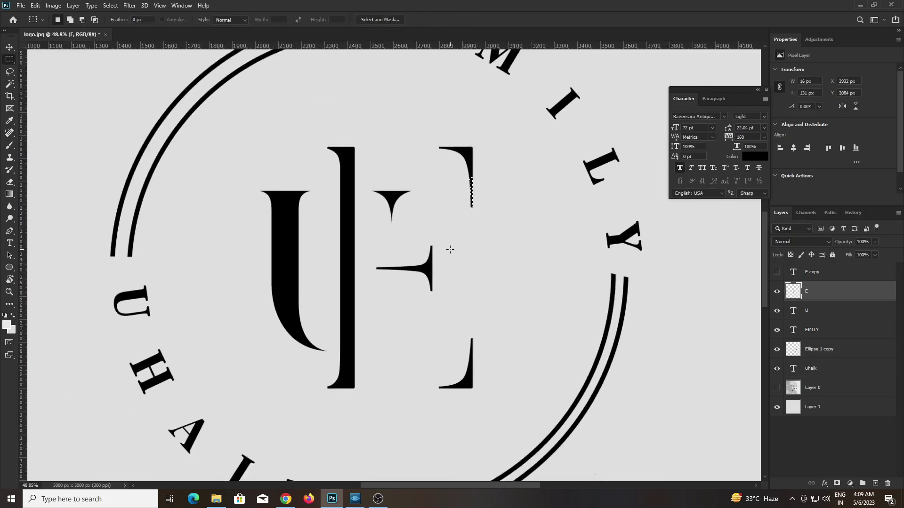
key(ctrl+d)
scroll(434, 249, down, 2)
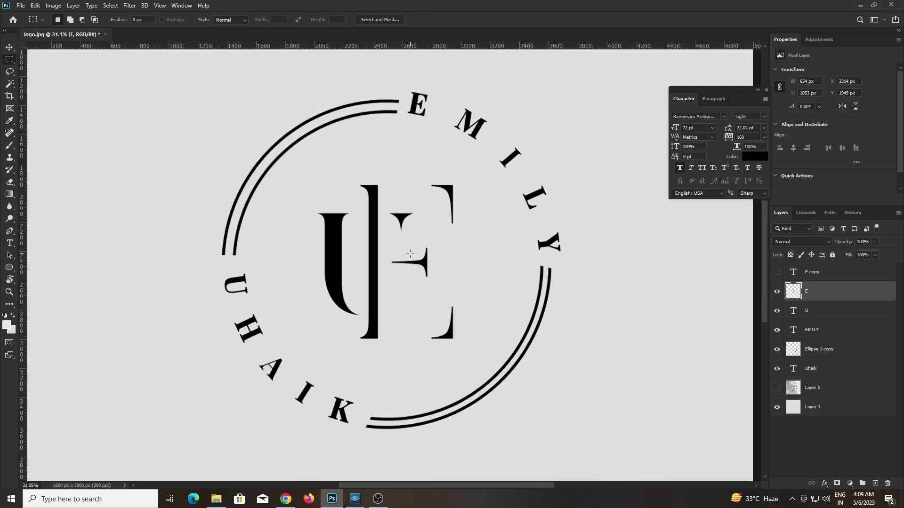
key(ctrl+shift+d)
key(Delete)
key(ctrl+d)
scroll(408, 257, down, 3)
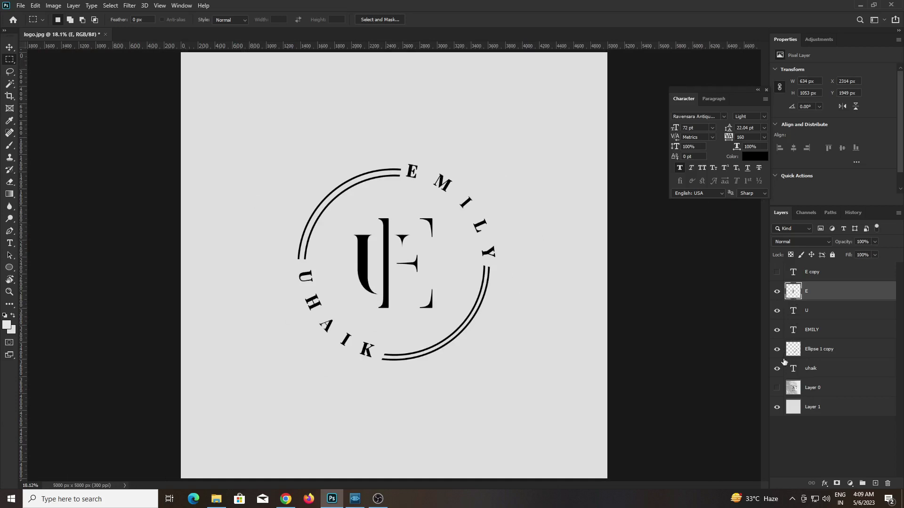
Step: Hide Layer 1 and export a transparent PNG-24 to the Desktop via Save for Web (Legacy)
click(777, 408)
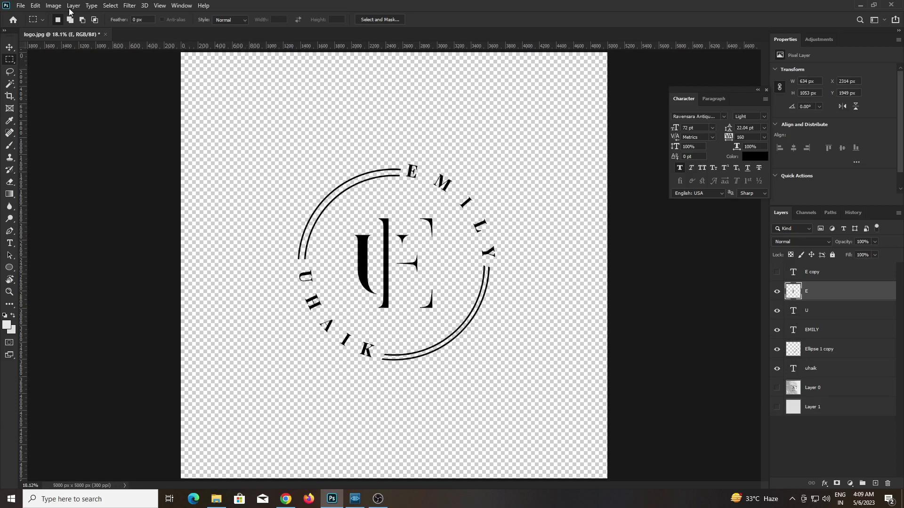
click(21, 6)
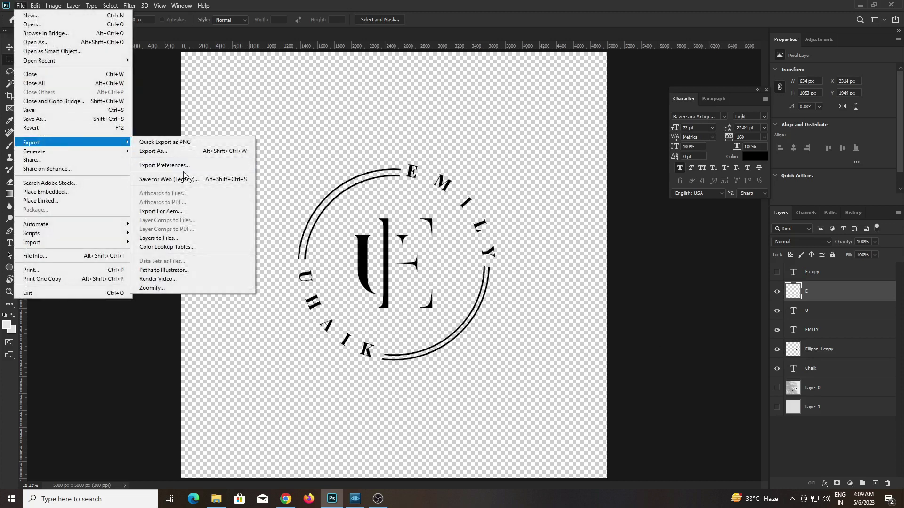
click(187, 181)
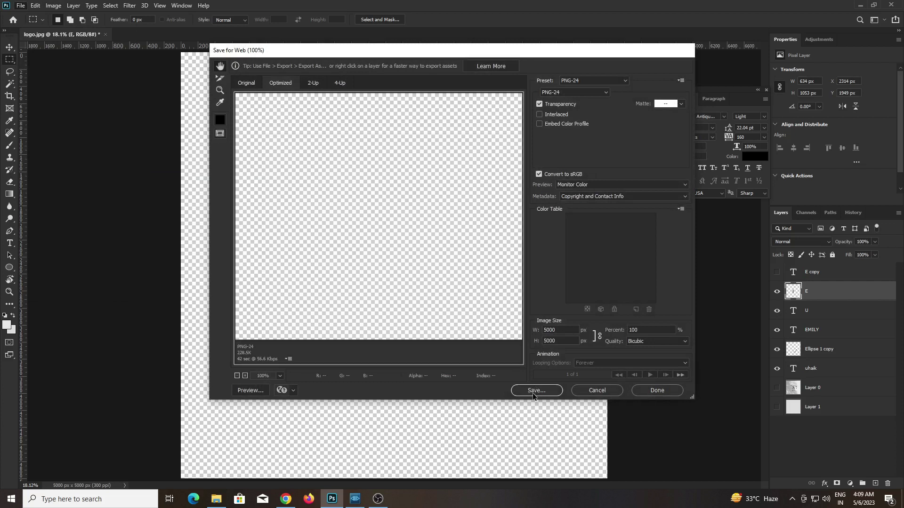
click(578, 94)
click(537, 390)
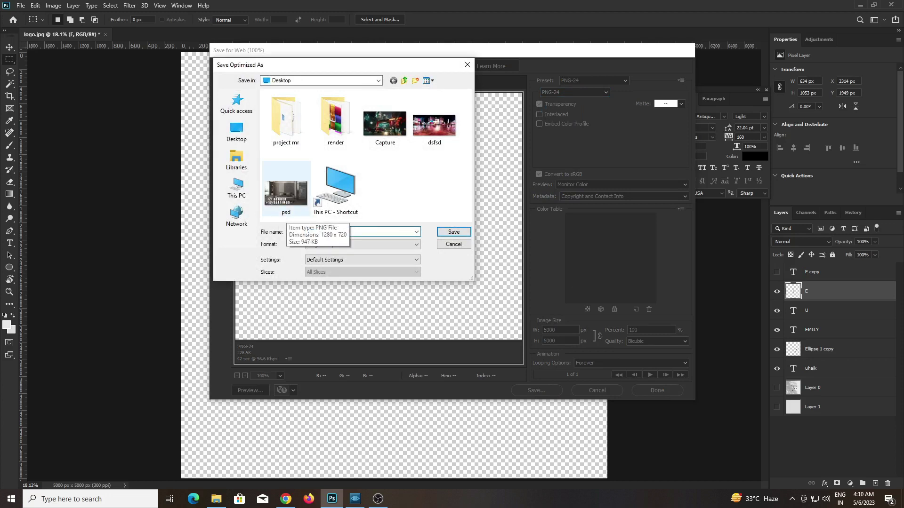
text(Logo png)
click(450, 232)
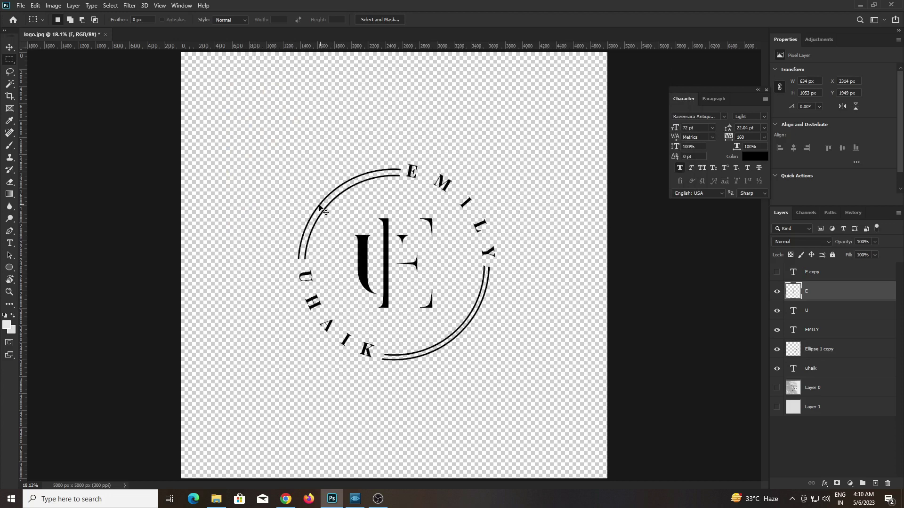
Step: Save as logo.psd in PSD format with Maximize Compatibility, then close the document
key(ctrl+shift+s)
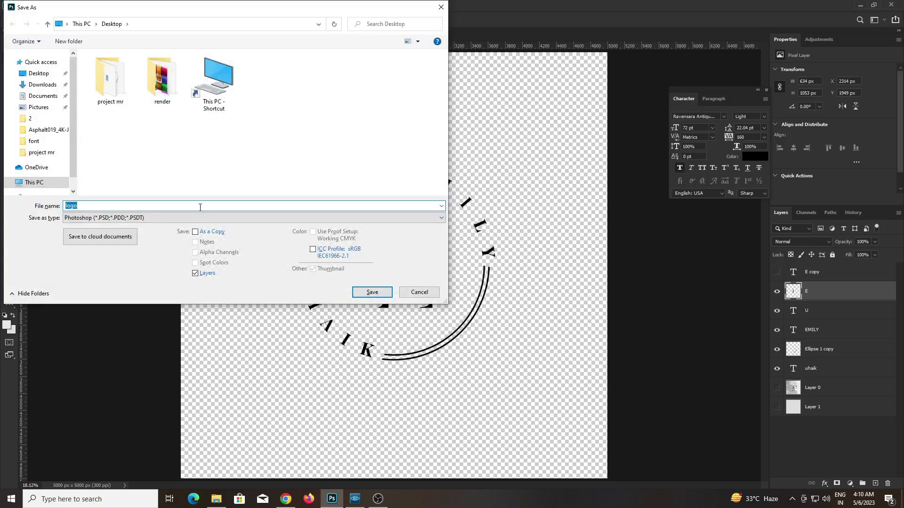
key(Return)
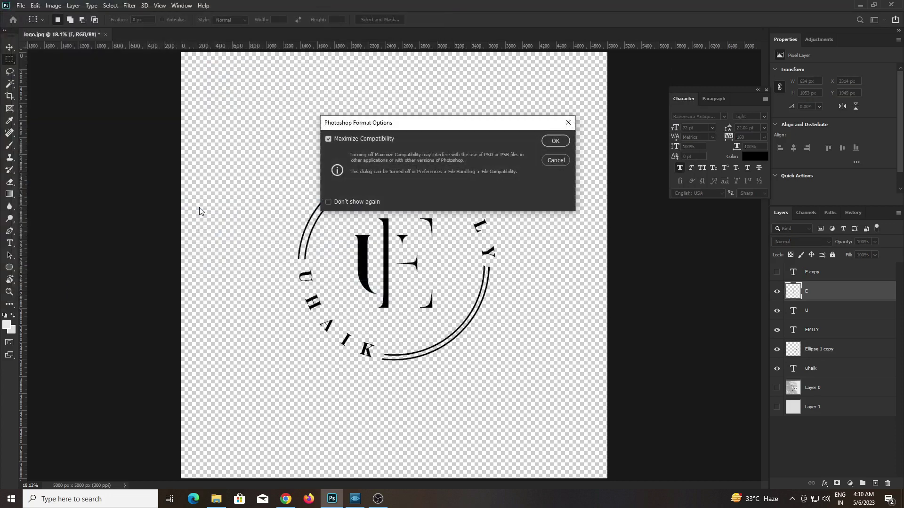
key(Return)
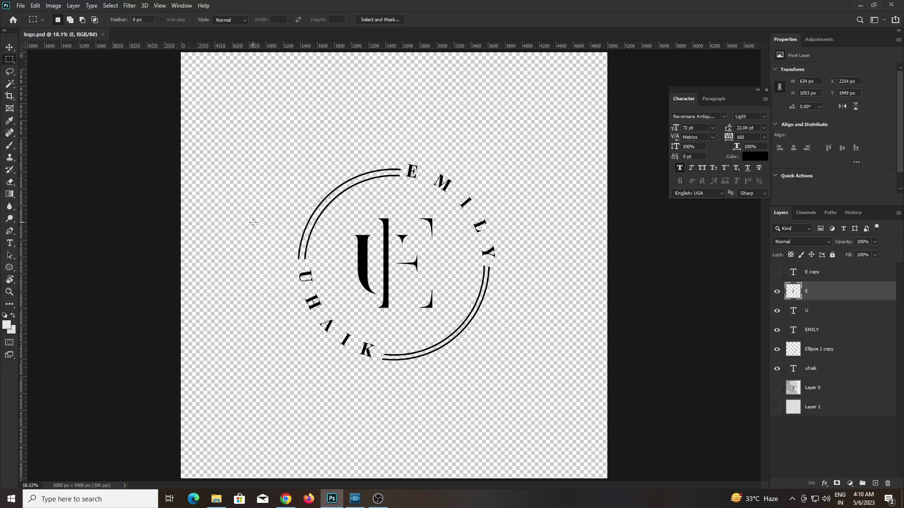
click(103, 34)
Step: Open the 3D Text Mockup PSD and its Your Logo smart object contents
click(437, 159)
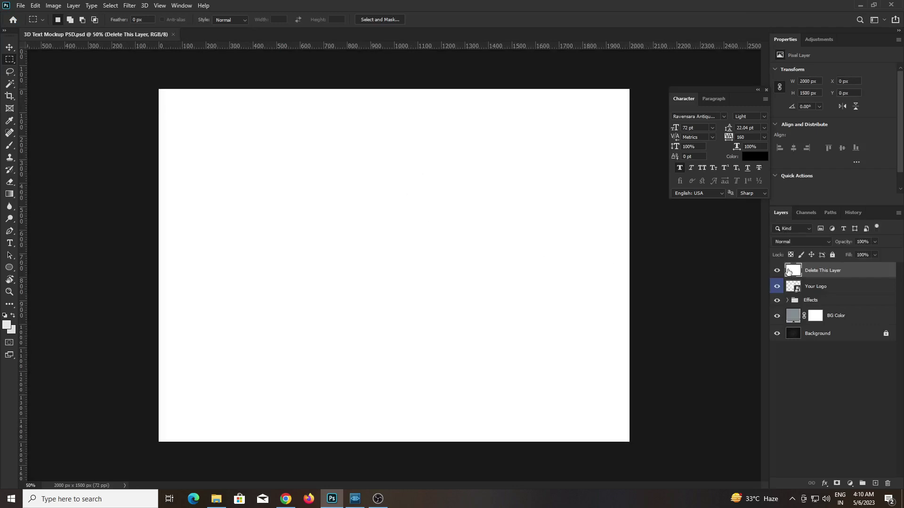
click(776, 271)
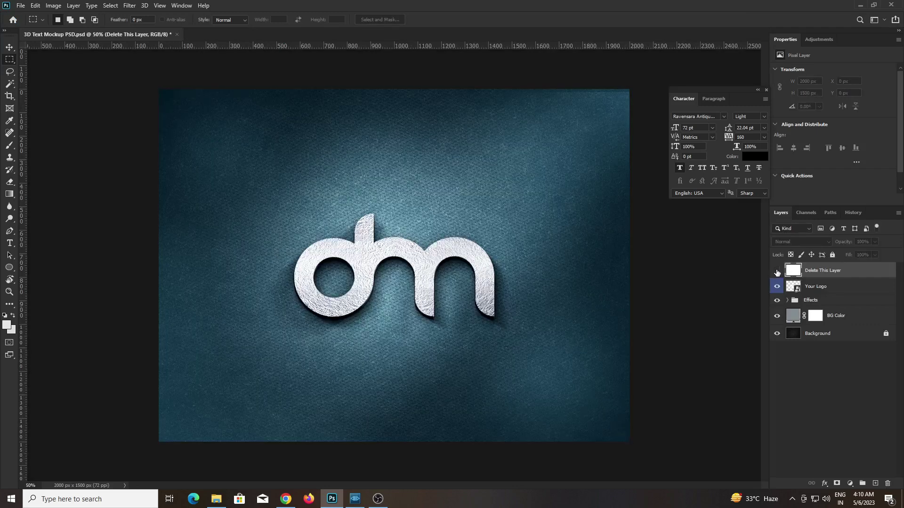
click(777, 272)
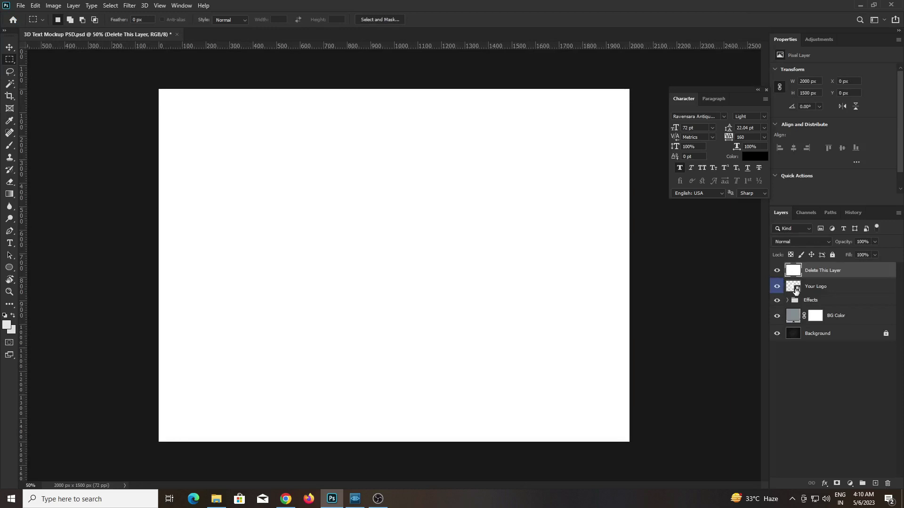
double_click(791, 288)
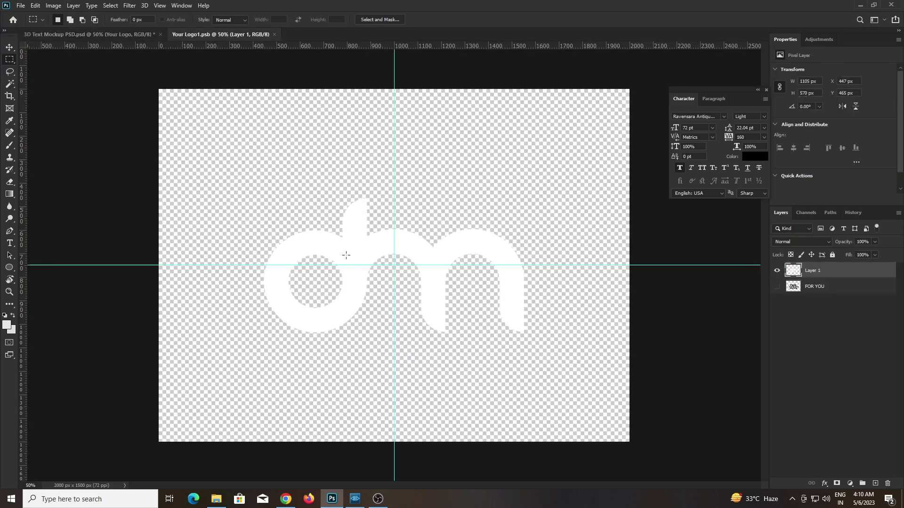
Step: Drag Logo-png from the Desktop in File Explorer into the Your Logo contents
click(216, 499)
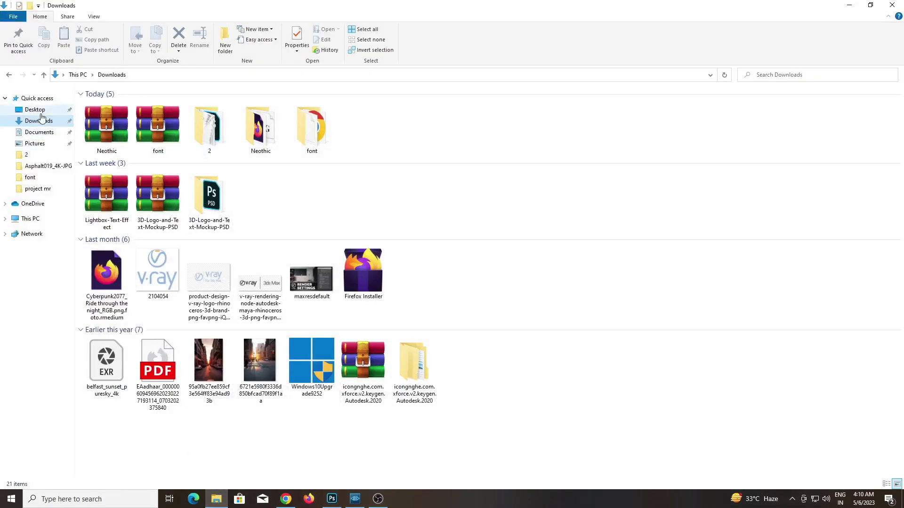
click(37, 111)
right_click(770, 201)
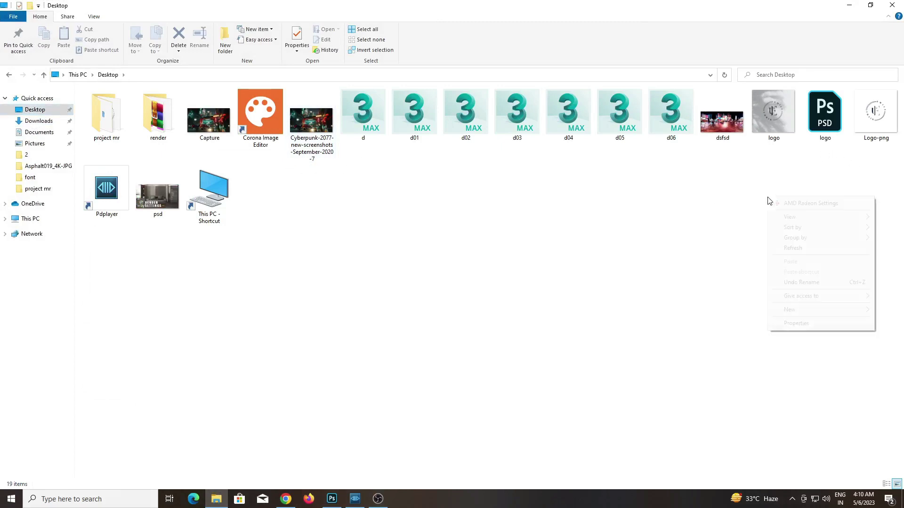
click(876, 115)
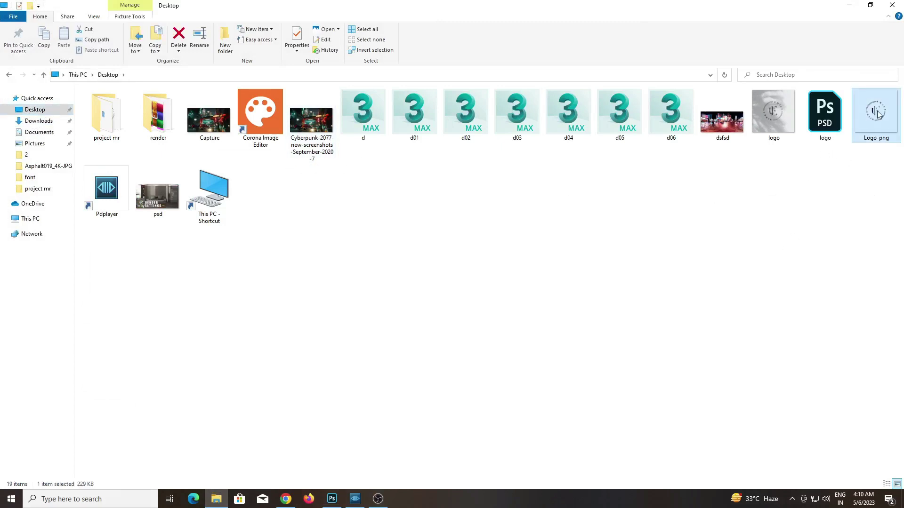
mouse_move(877, 115)
mouse_down()
mouse_move(461, 269)
mouse_move(414, 234)
mouse_up()
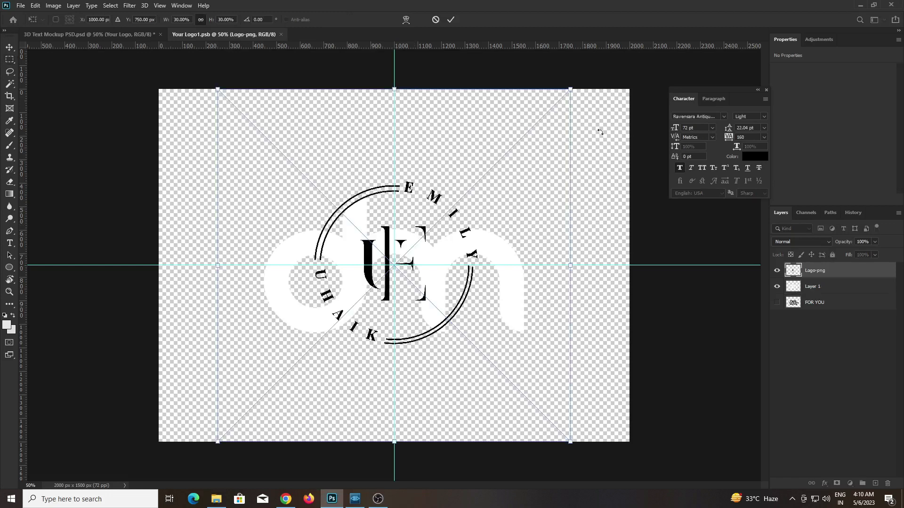
Step: Scale the placed UE monogram to about 40%, centre it on the guides, and commit
scroll(599, 132, down, 3)
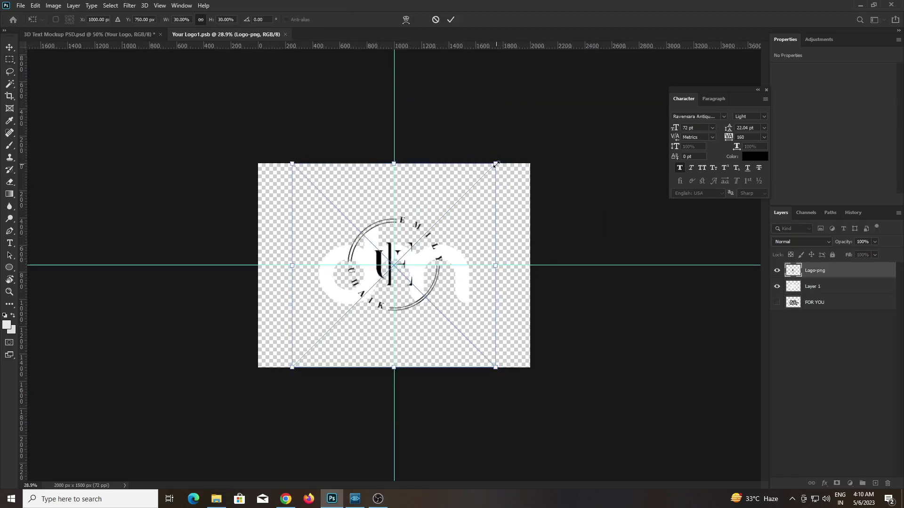
drag(495, 165, 578, 81)
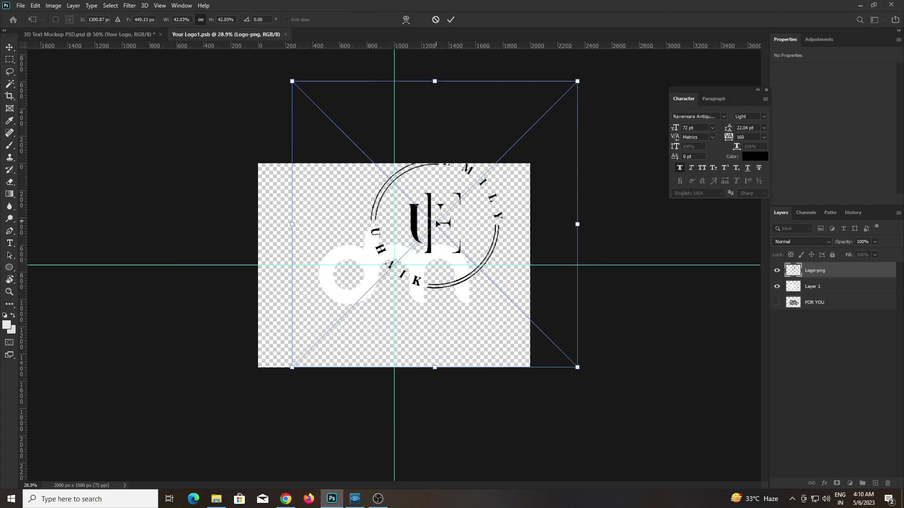
drag(437, 224, 396, 265)
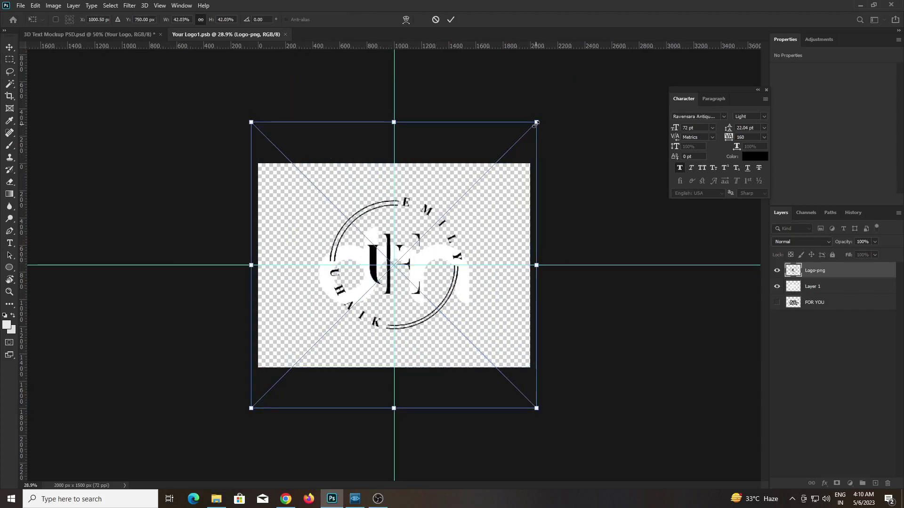
drag(536, 122, 526, 131)
drag(415, 241, 420, 239)
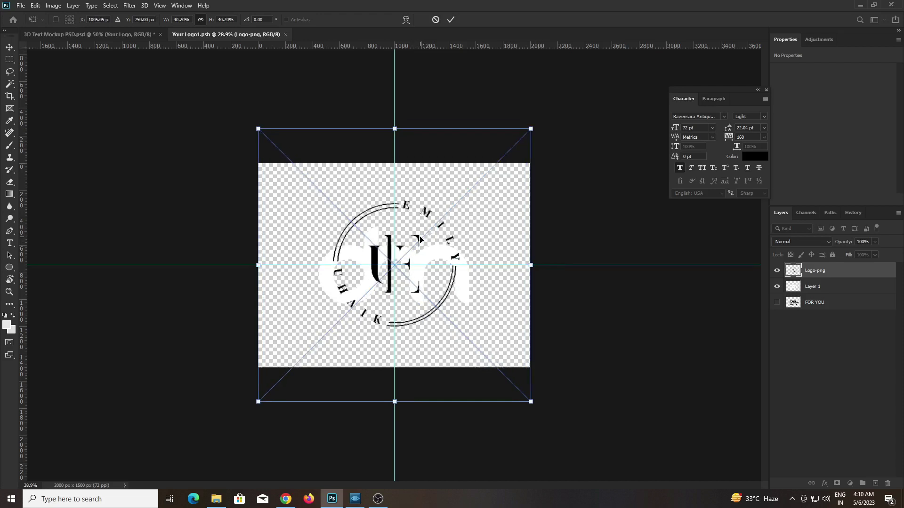
click(450, 20)
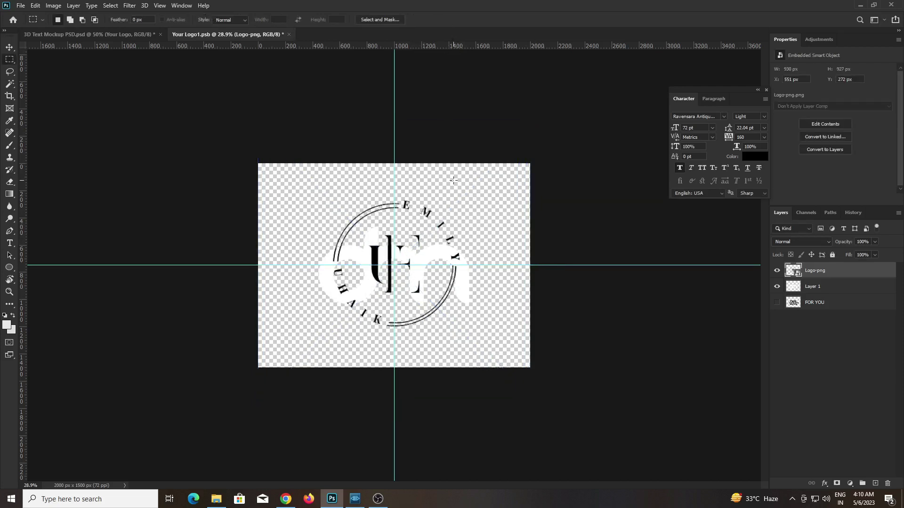
alt+scroll(460, 215, up, 2)
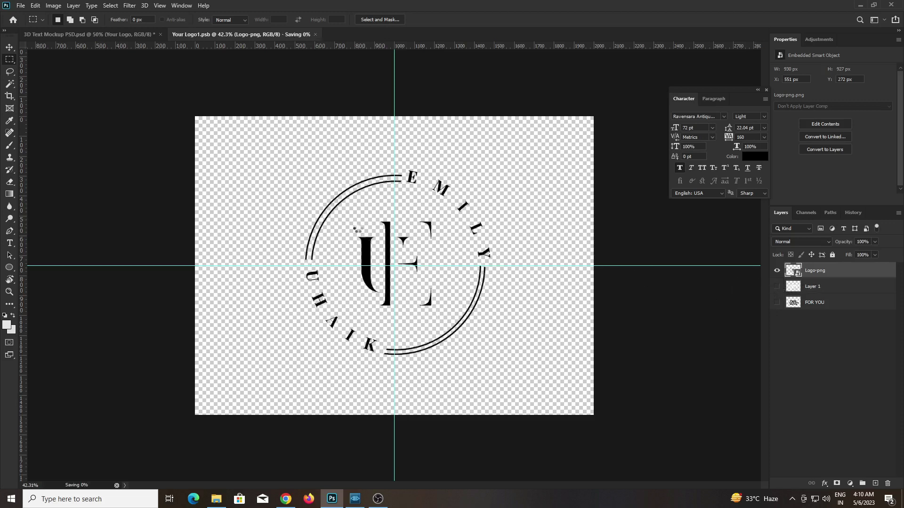
Step: Save and close the Your Logo contents, then hide the mockup's cover layer
key(ctrl+w)
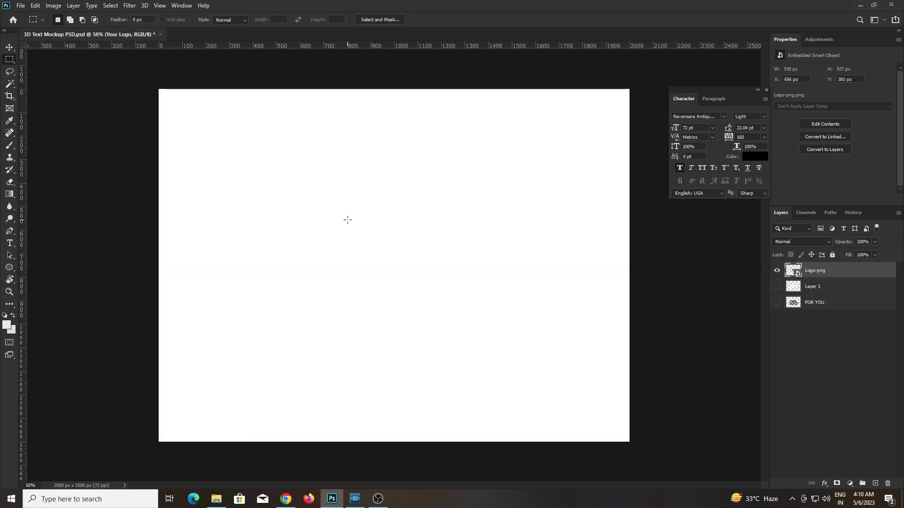
click(778, 271)
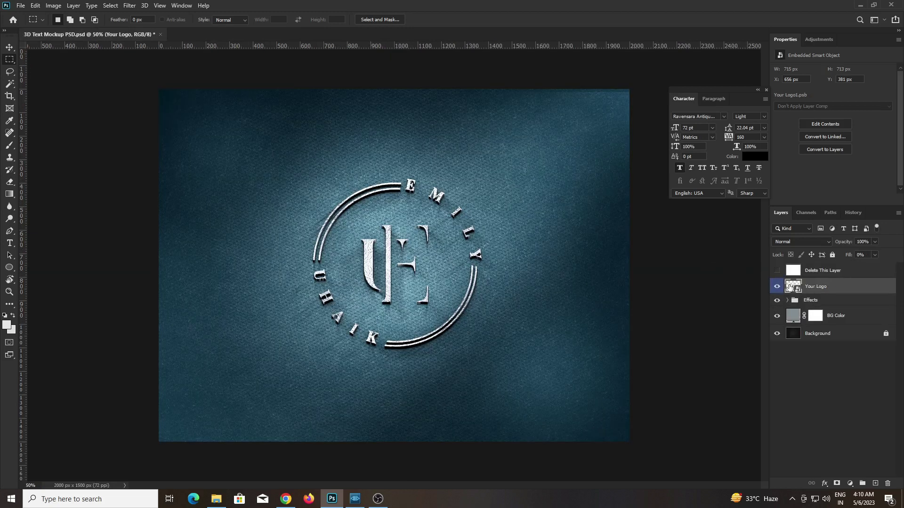
scroll(527, 249, up, 2)
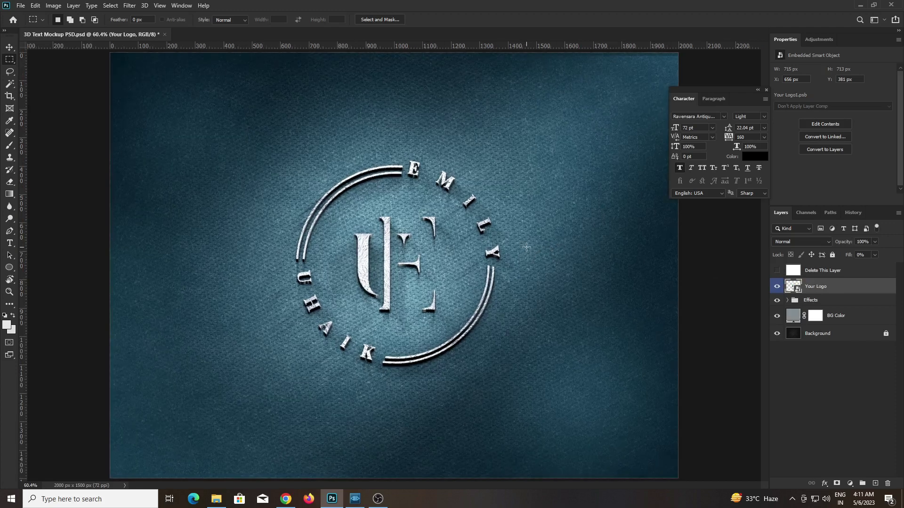
Step: Close the Character panel group, expand the Effects and Effect groups, and hide Texture
click(768, 100)
click(796, 290)
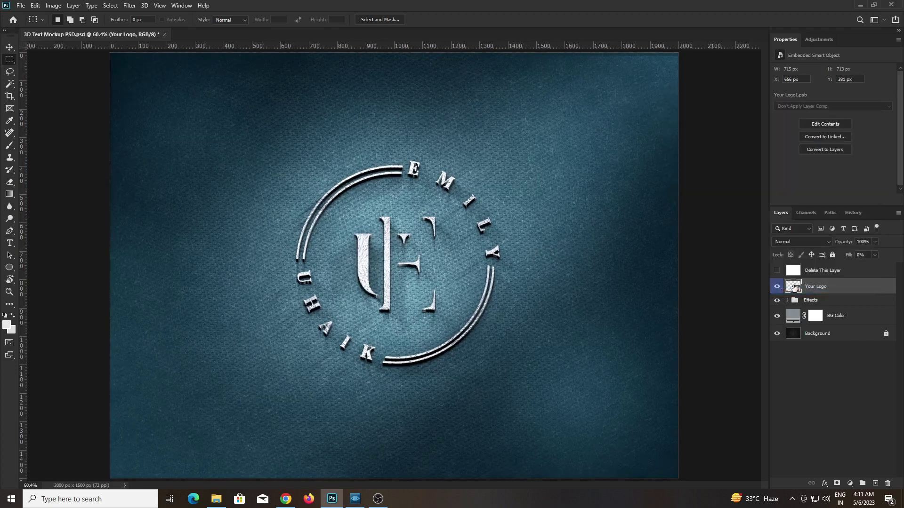
click(787, 300)
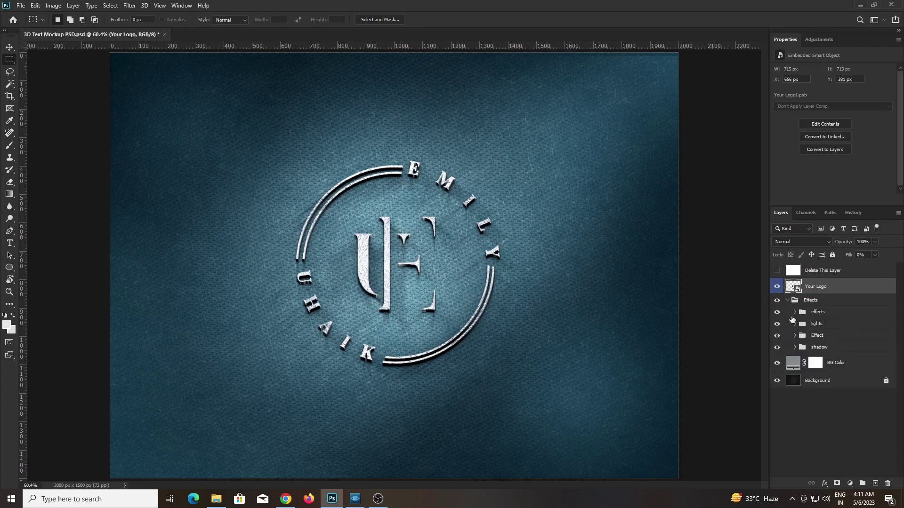
click(794, 335)
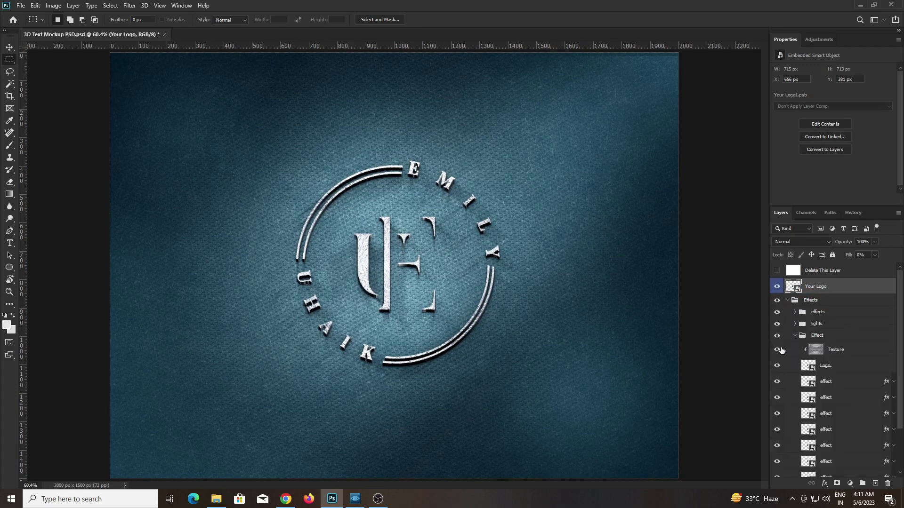
click(777, 350)
Step: Toggle the Texture and Logo layers to compare, browse blur filters, then select Texture
click(777, 350)
click(777, 350)
click(777, 367)
click(777, 366)
click(831, 351)
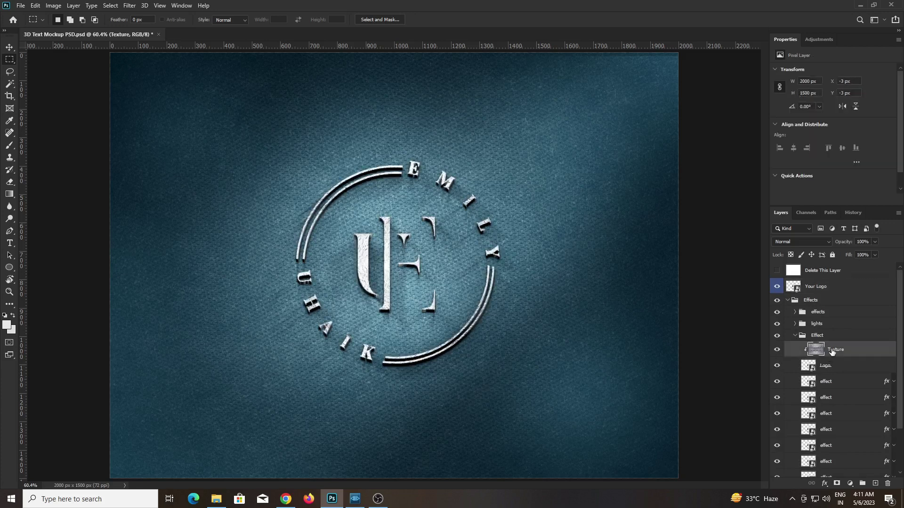
click(126, 7)
mouse_move(180, 112)
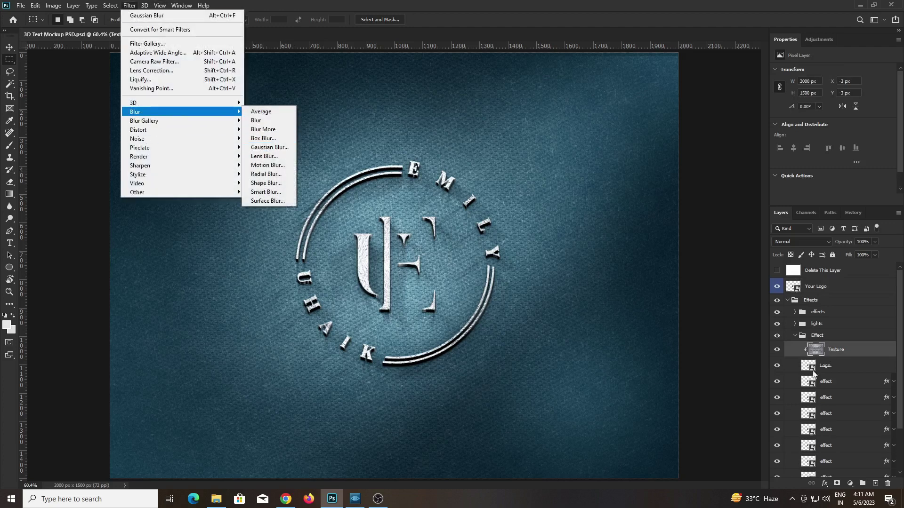
click(826, 366)
click(838, 353)
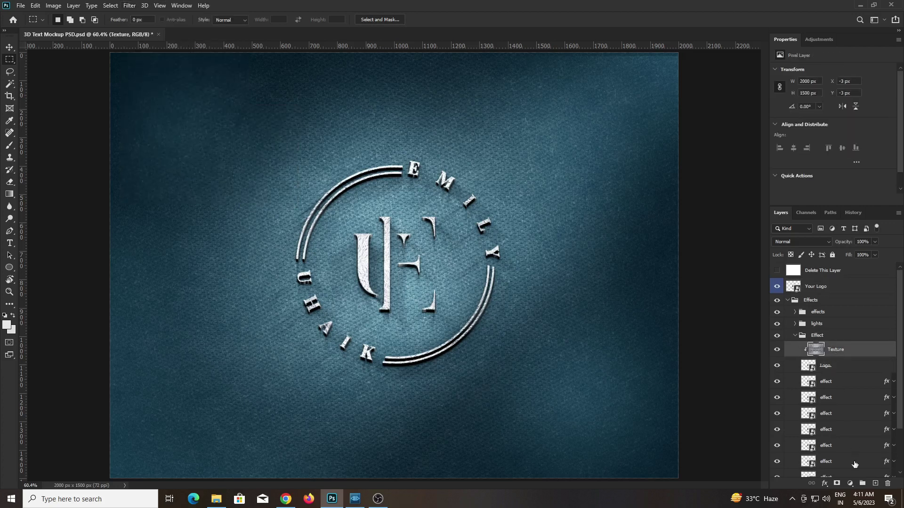
Step: Try a Gaussian Blur on a new layer clipped to Texture, then delete that empty layer
click(875, 484)
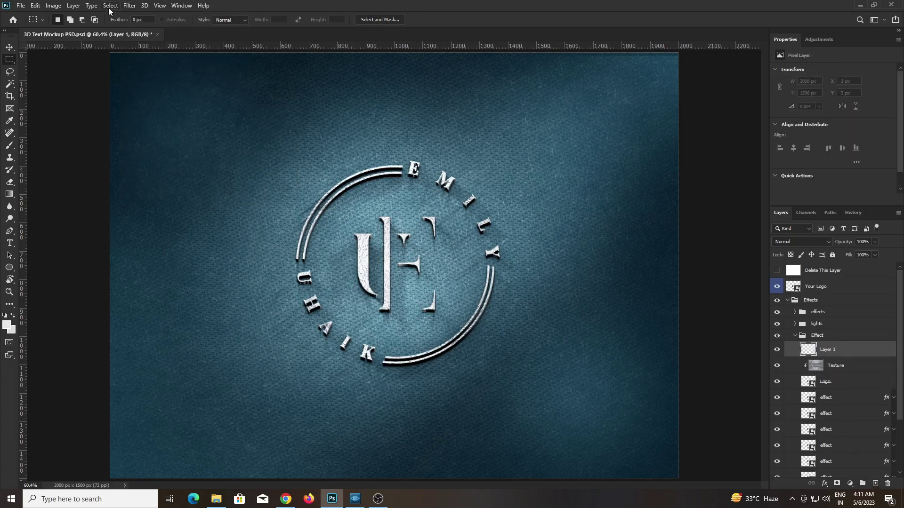
alt+click(815, 357)
click(128, 6)
mouse_move(135, 112)
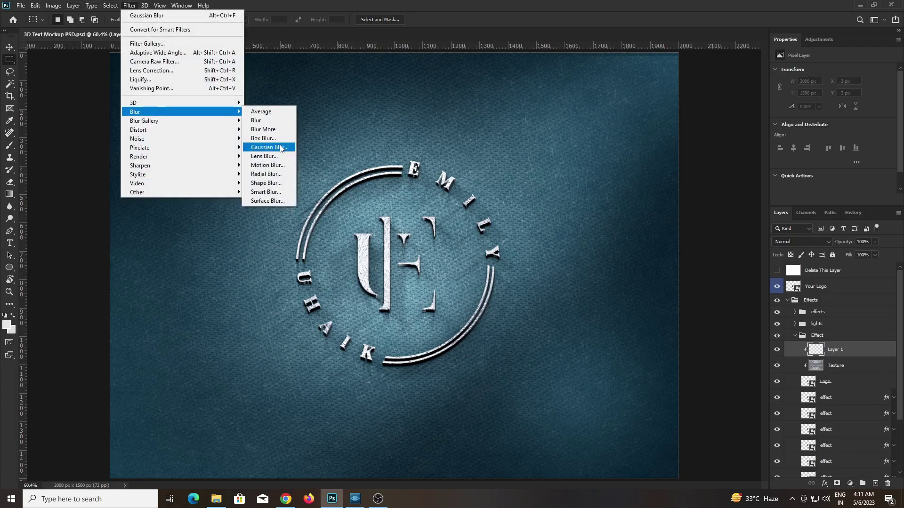
click(278, 147)
click(440, 185)
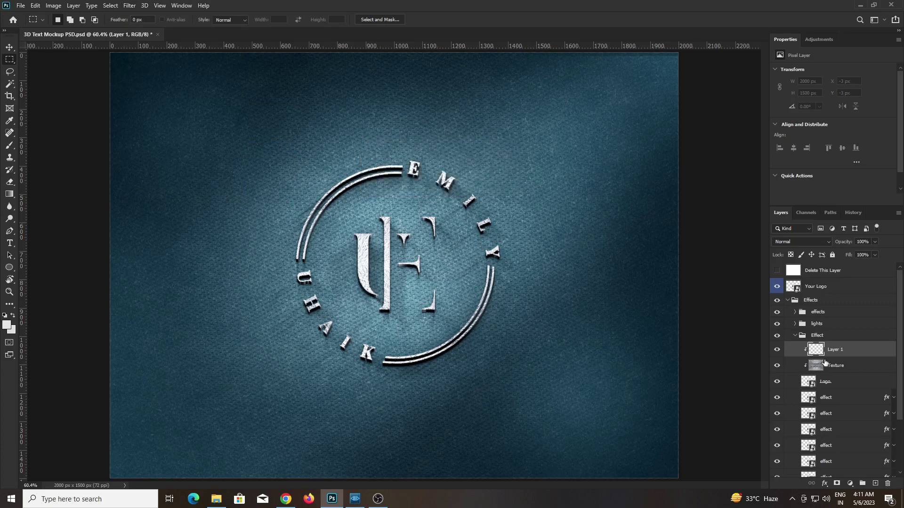
key(Delete)
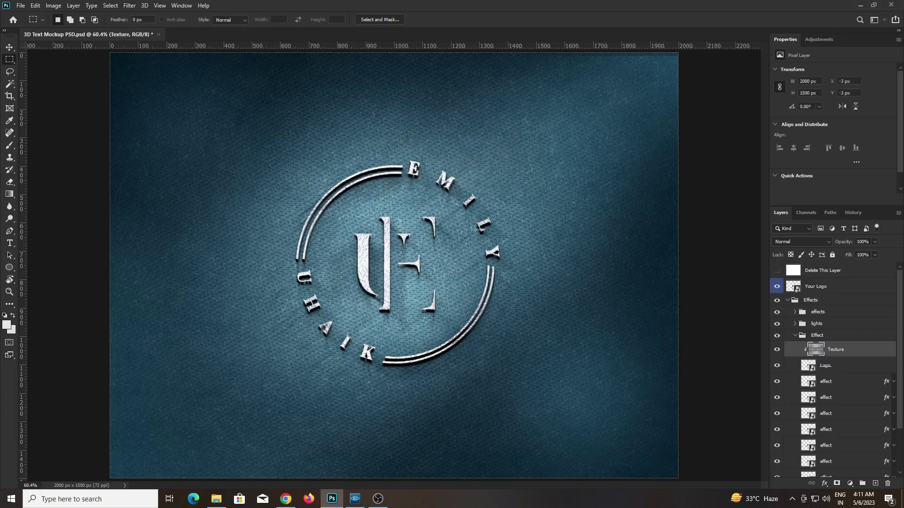
Step: Apply the plain Blur filter to the Texture layer
click(130, 6)
mouse_move(141, 112)
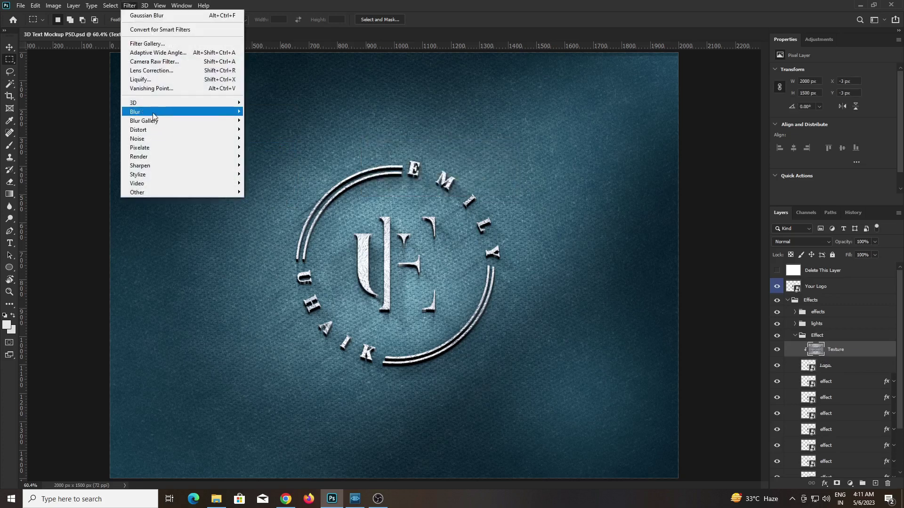
click(264, 121)
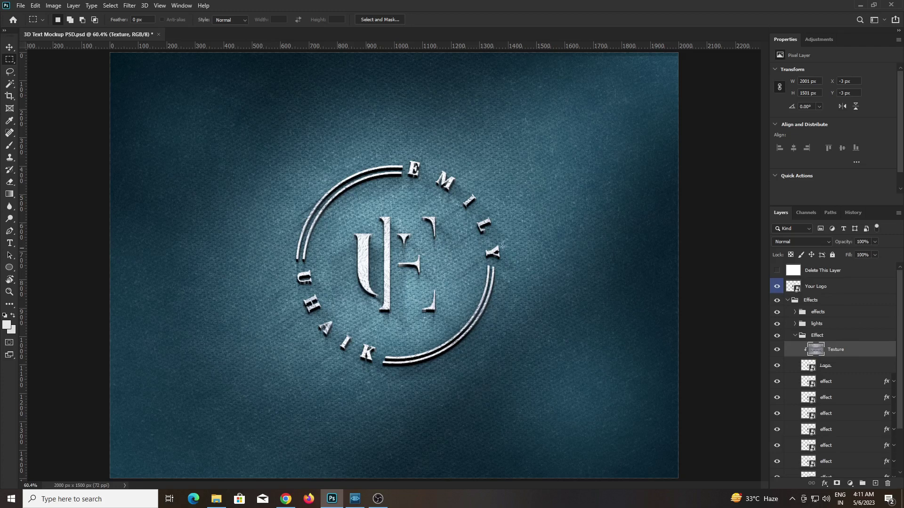
scroll(403, 230, down, 1)
scroll(403, 229, up, 1)
Step: Replace the hide-all mask on the Texture layer with a white reveal-all mask
alt+click(836, 486)
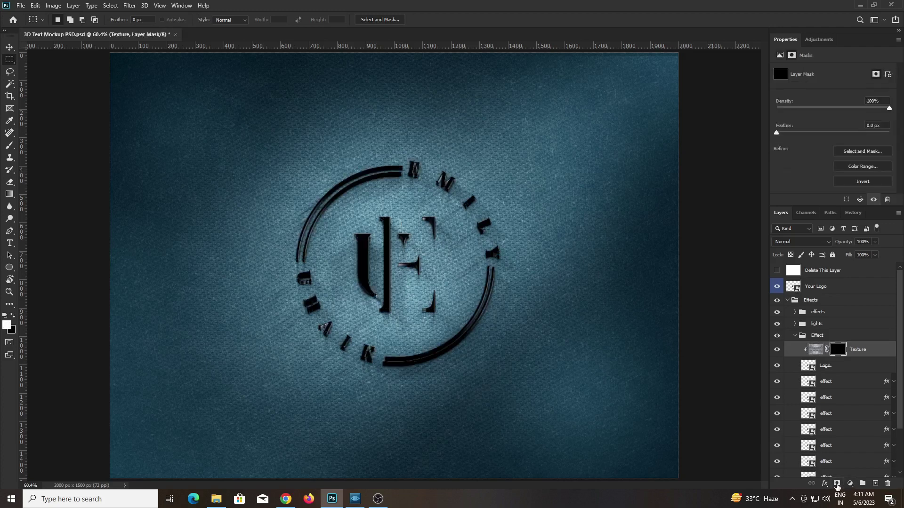
key(ctrl+z)
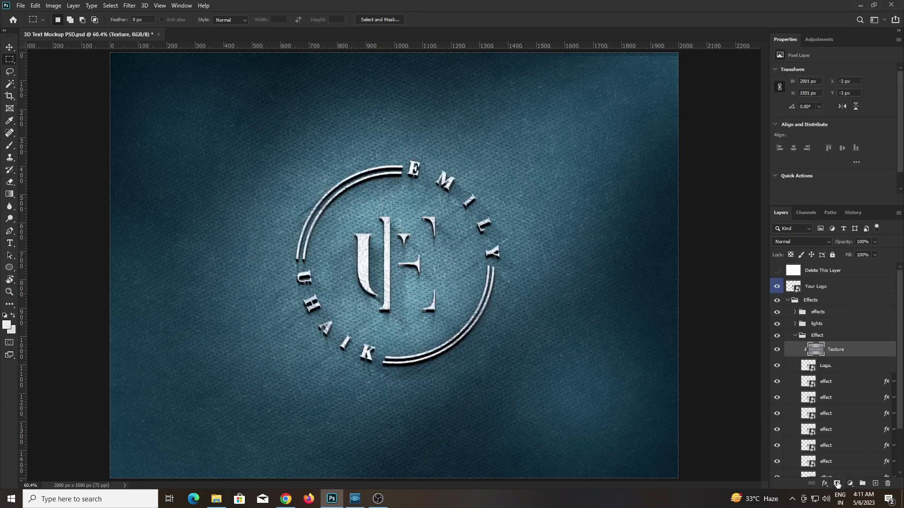
click(837, 484)
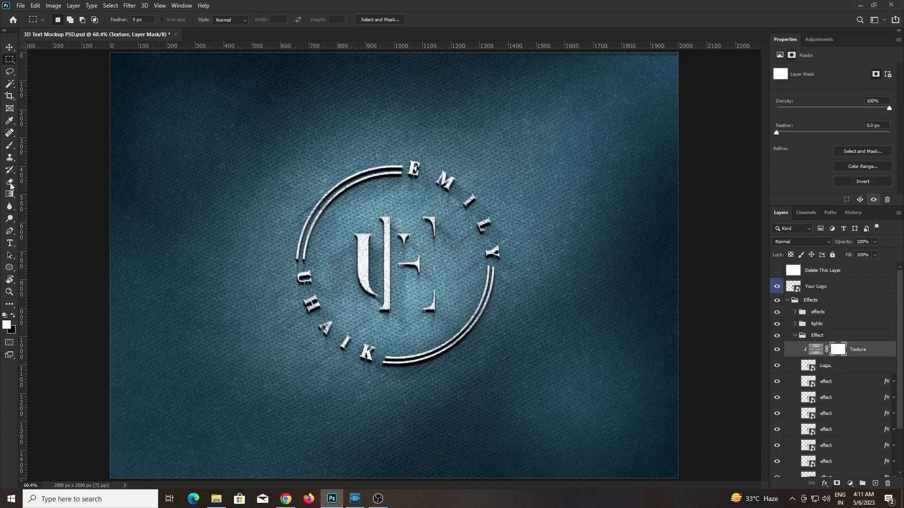
Step: Faintly paint black at 16% brush opacity over the ring and UE letters, then save
key(b)
click(11, 146)
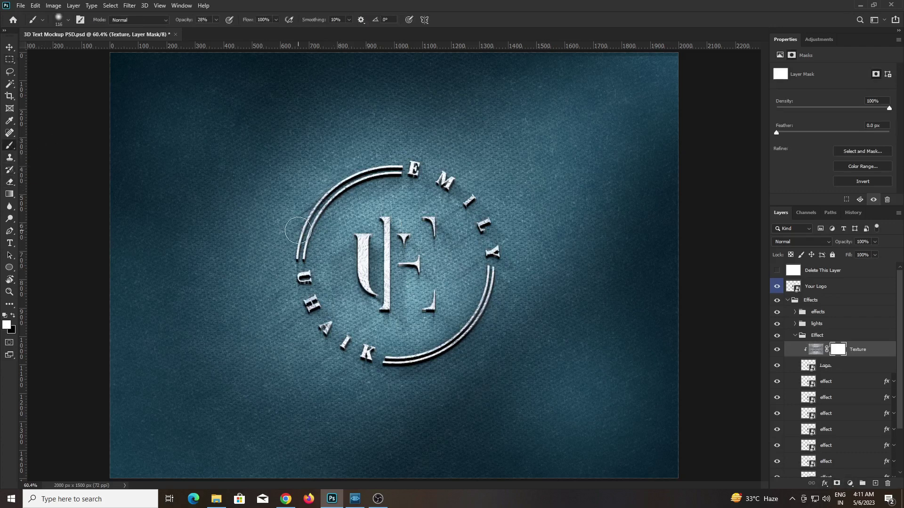
key(x)
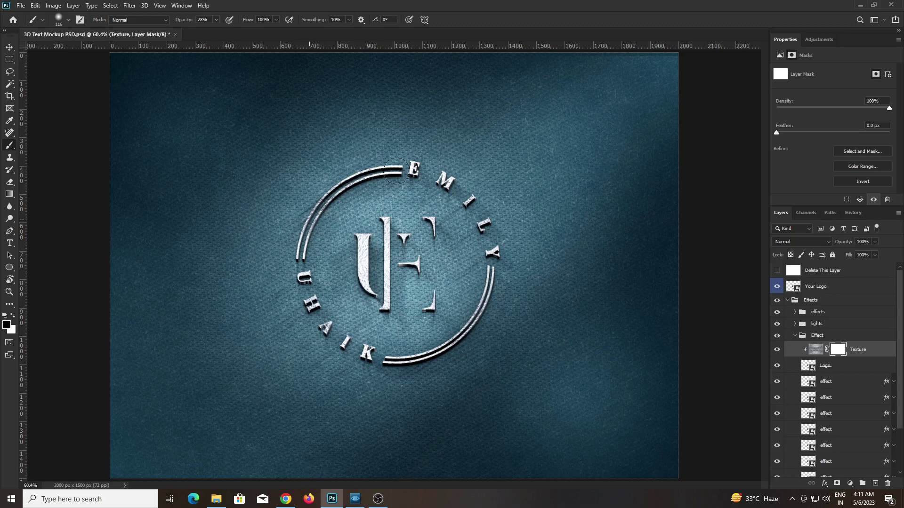
mouse_move(396, 170)
mouse_down()
mouse_move(493, 266)
mouse_move(293, 269)
mouse_move(408, 165)
mouse_up()
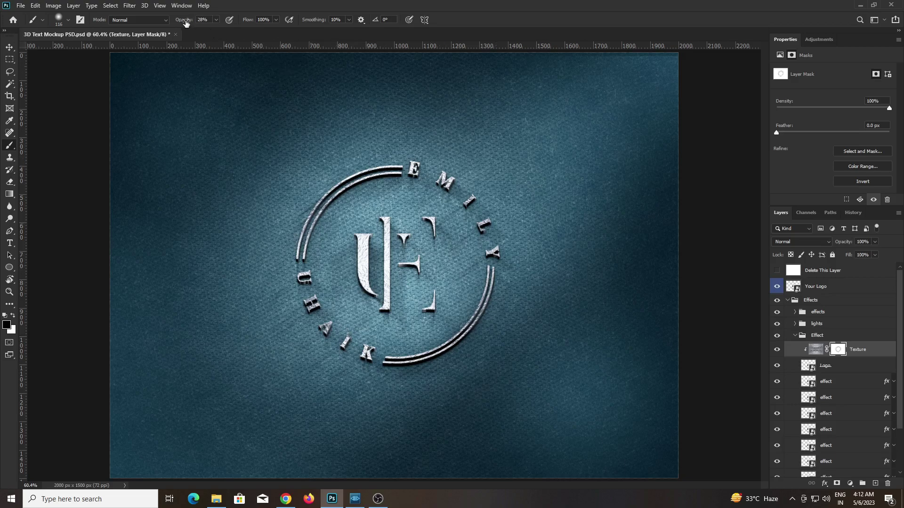
drag(188, 22, 181, 21)
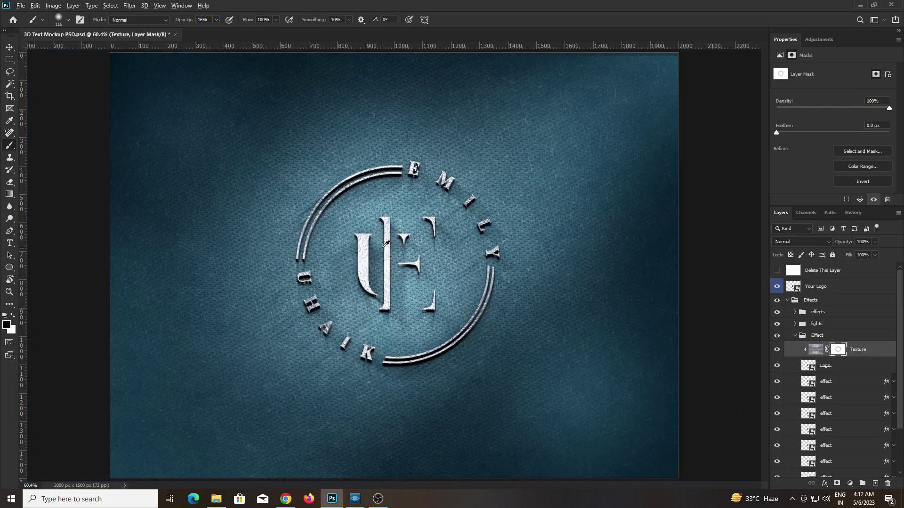
drag(386, 244, 376, 244)
mouse_move(393, 273)
mouse_down()
mouse_move(406, 274)
mouse_move(407, 349)
mouse_move(292, 252)
mouse_move(299, 260)
mouse_up()
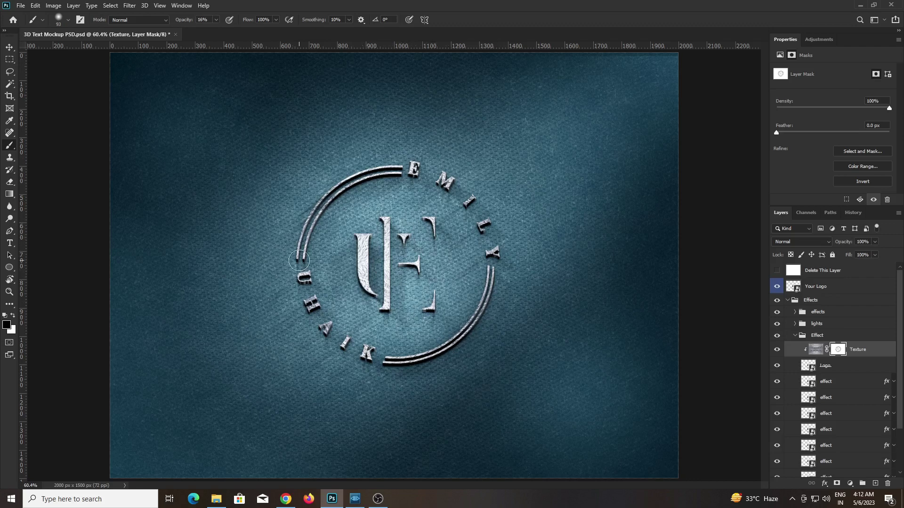
key(ctrl+s)
Step: Bring up OBS Studio from the taskbar and stop the screen recording
click(378, 498)
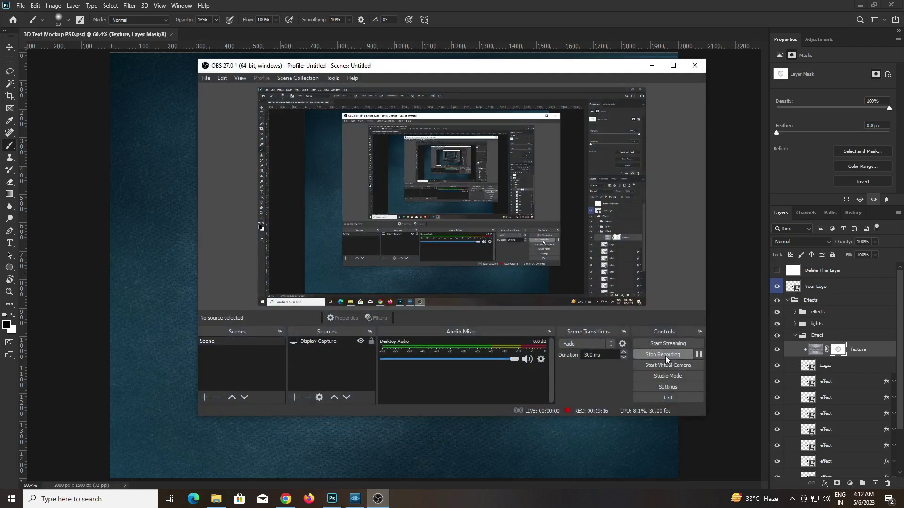
click(665, 356)
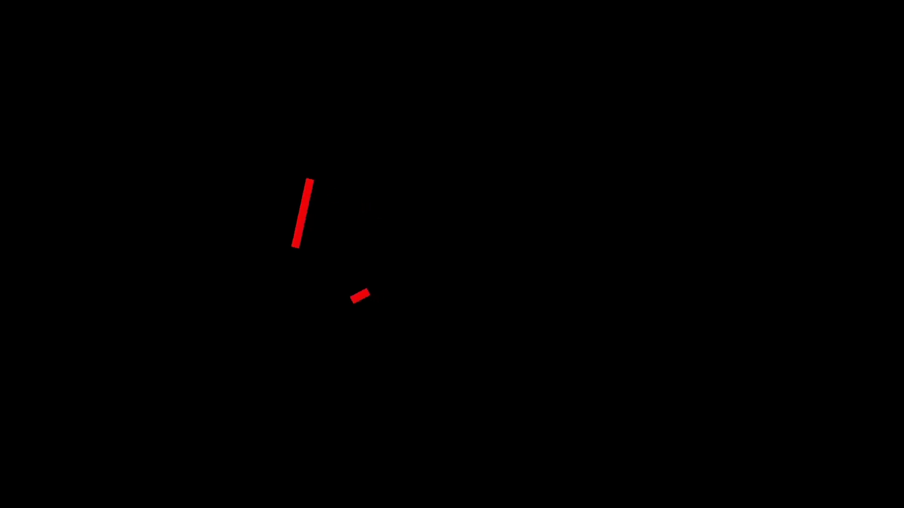